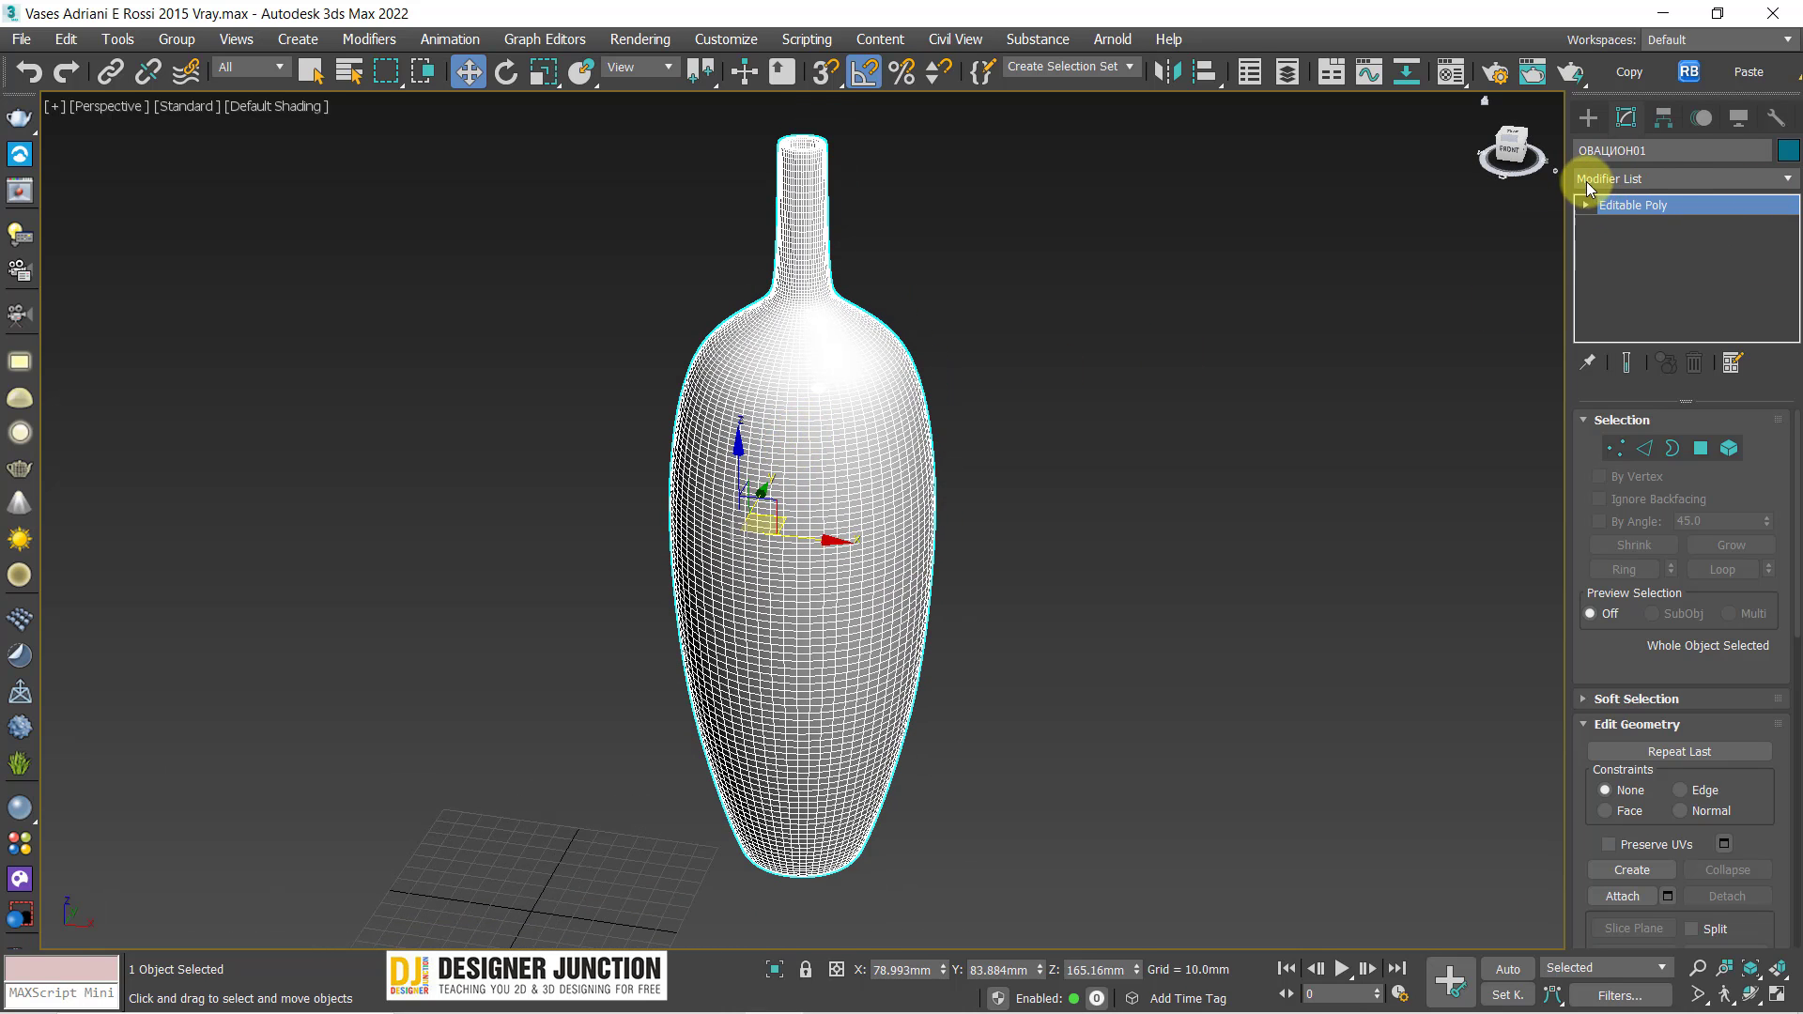
Add an STL Check modifier to the vase from the Modifier List
click(1588, 180)
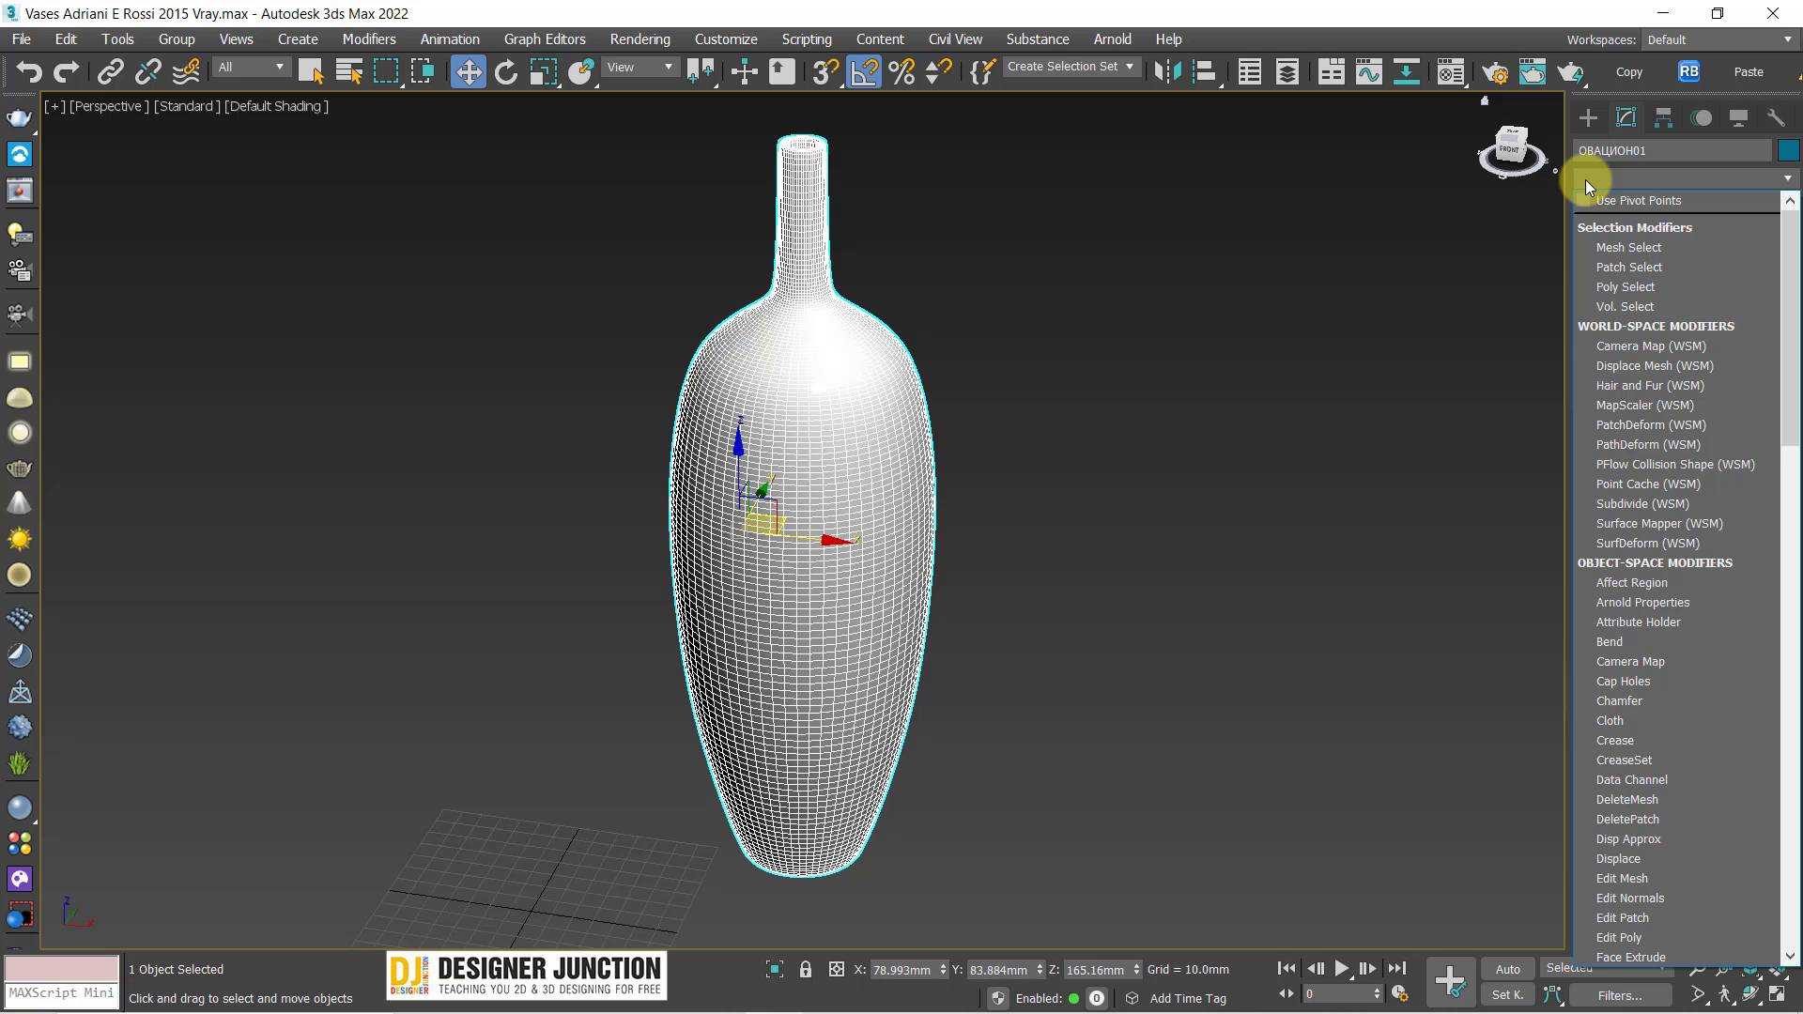
drag(1789, 357, 1791, 897)
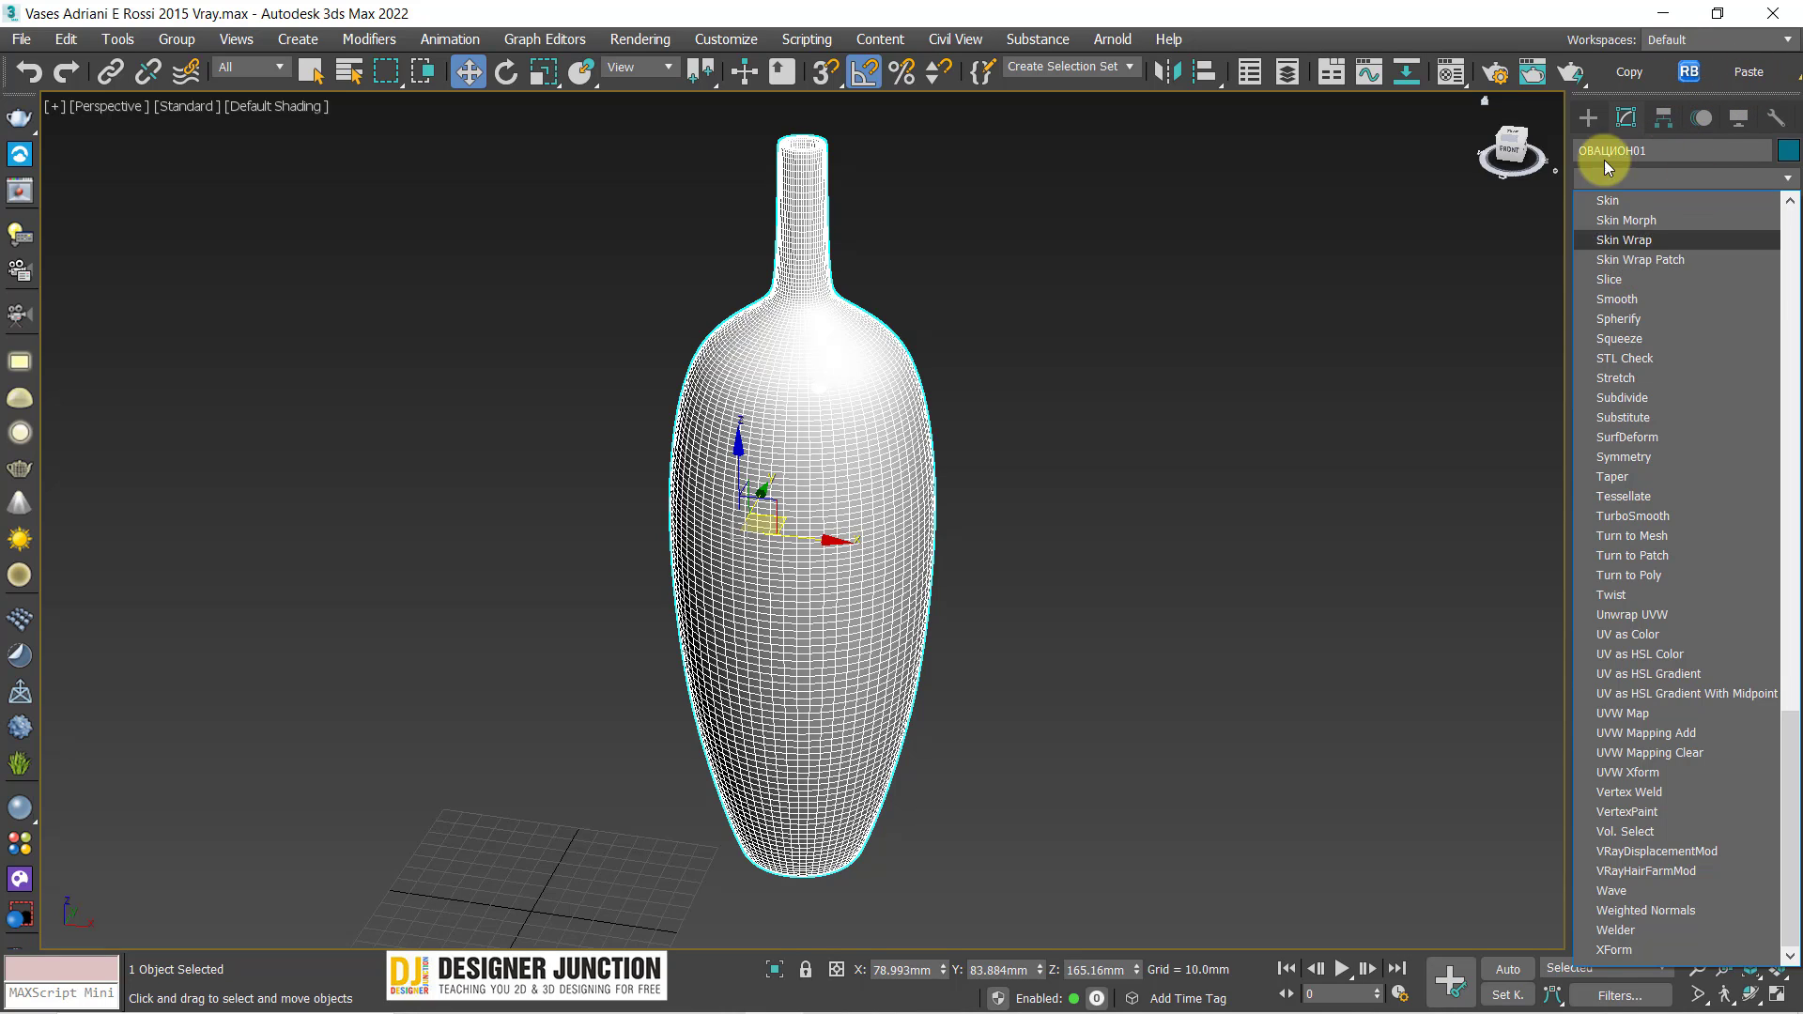
click(1606, 358)
Turn off snapping and orbit to inspect the vase from above and the side
alt+middle_drag(737, 492, 780, 514)
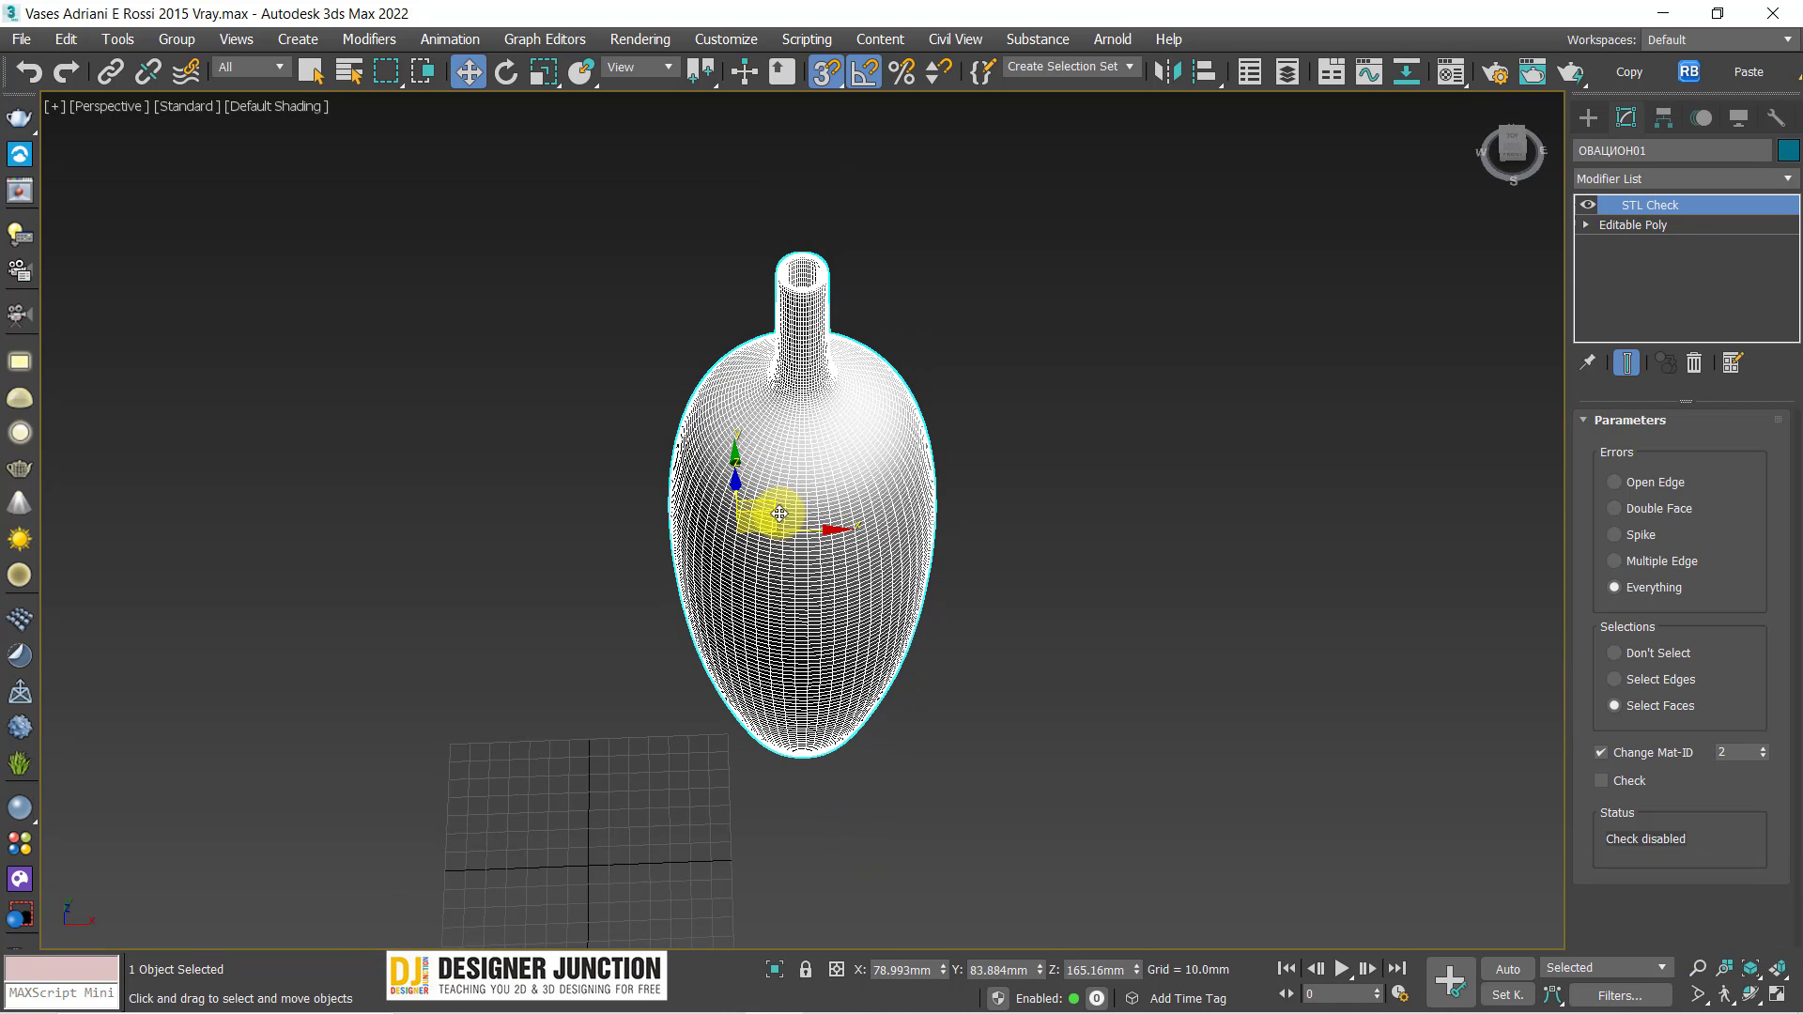
alt+middle_drag(845, 596, 815, 485)
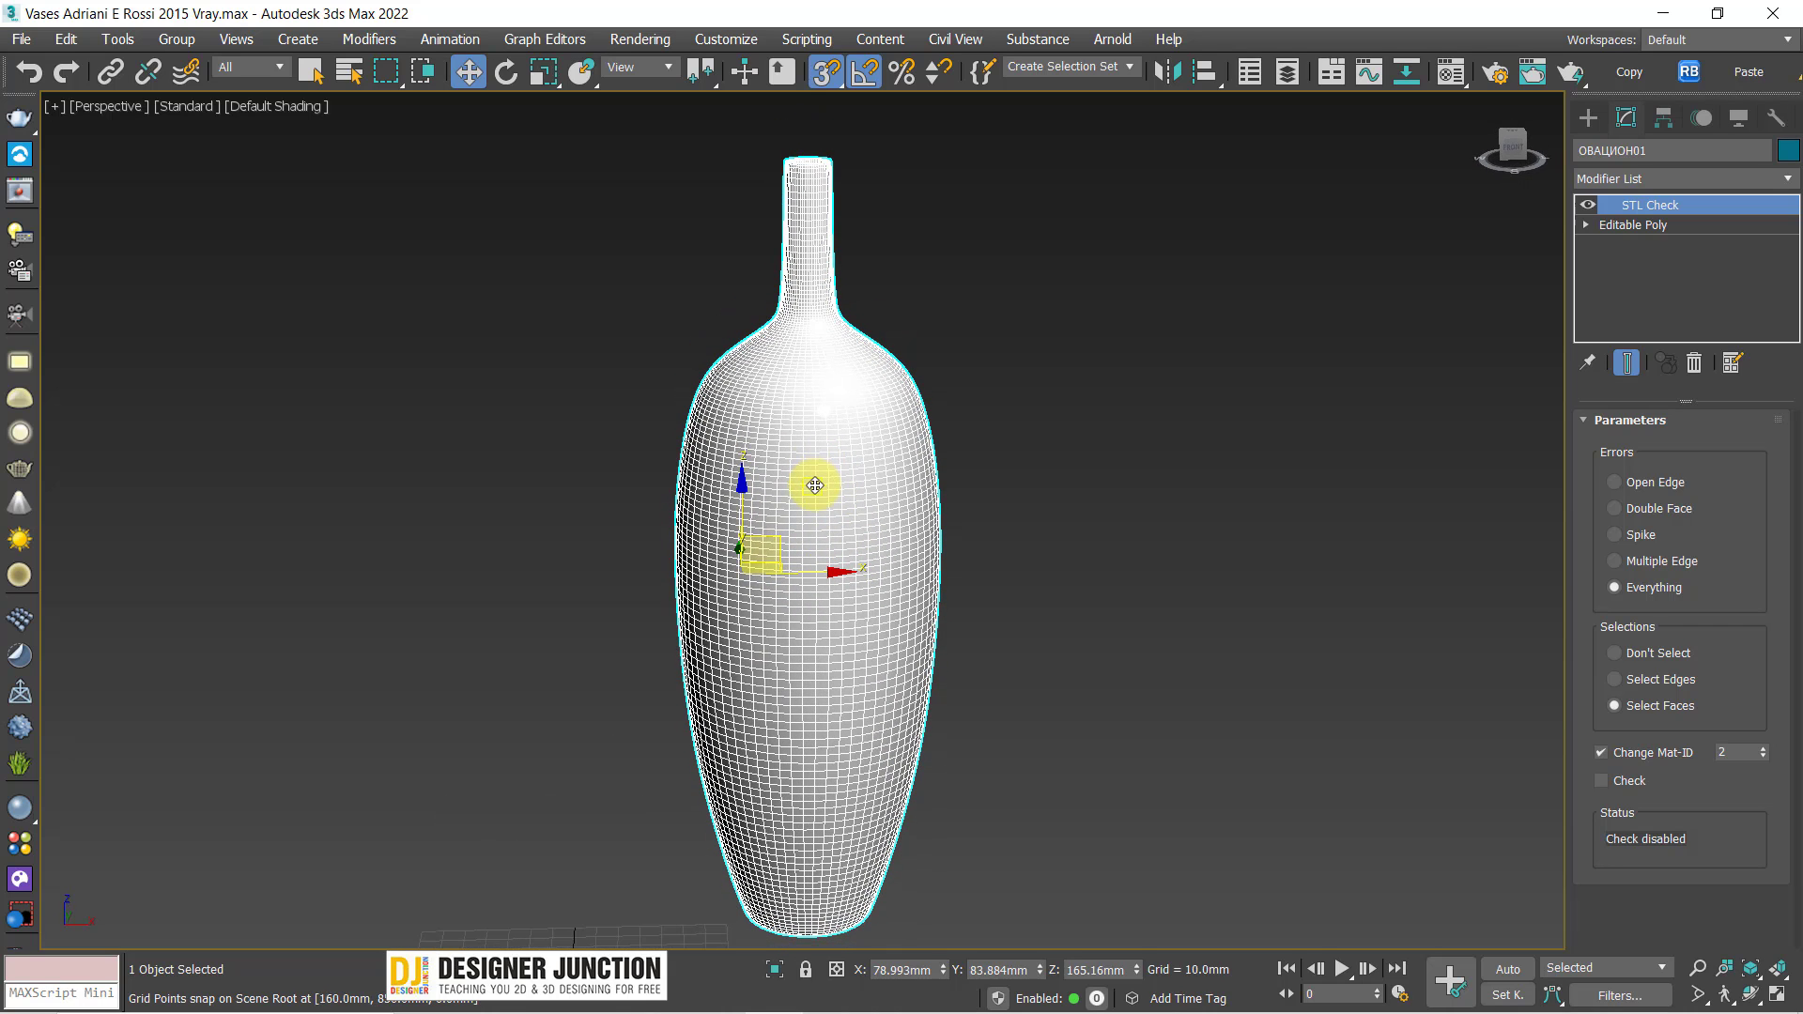
key(s)
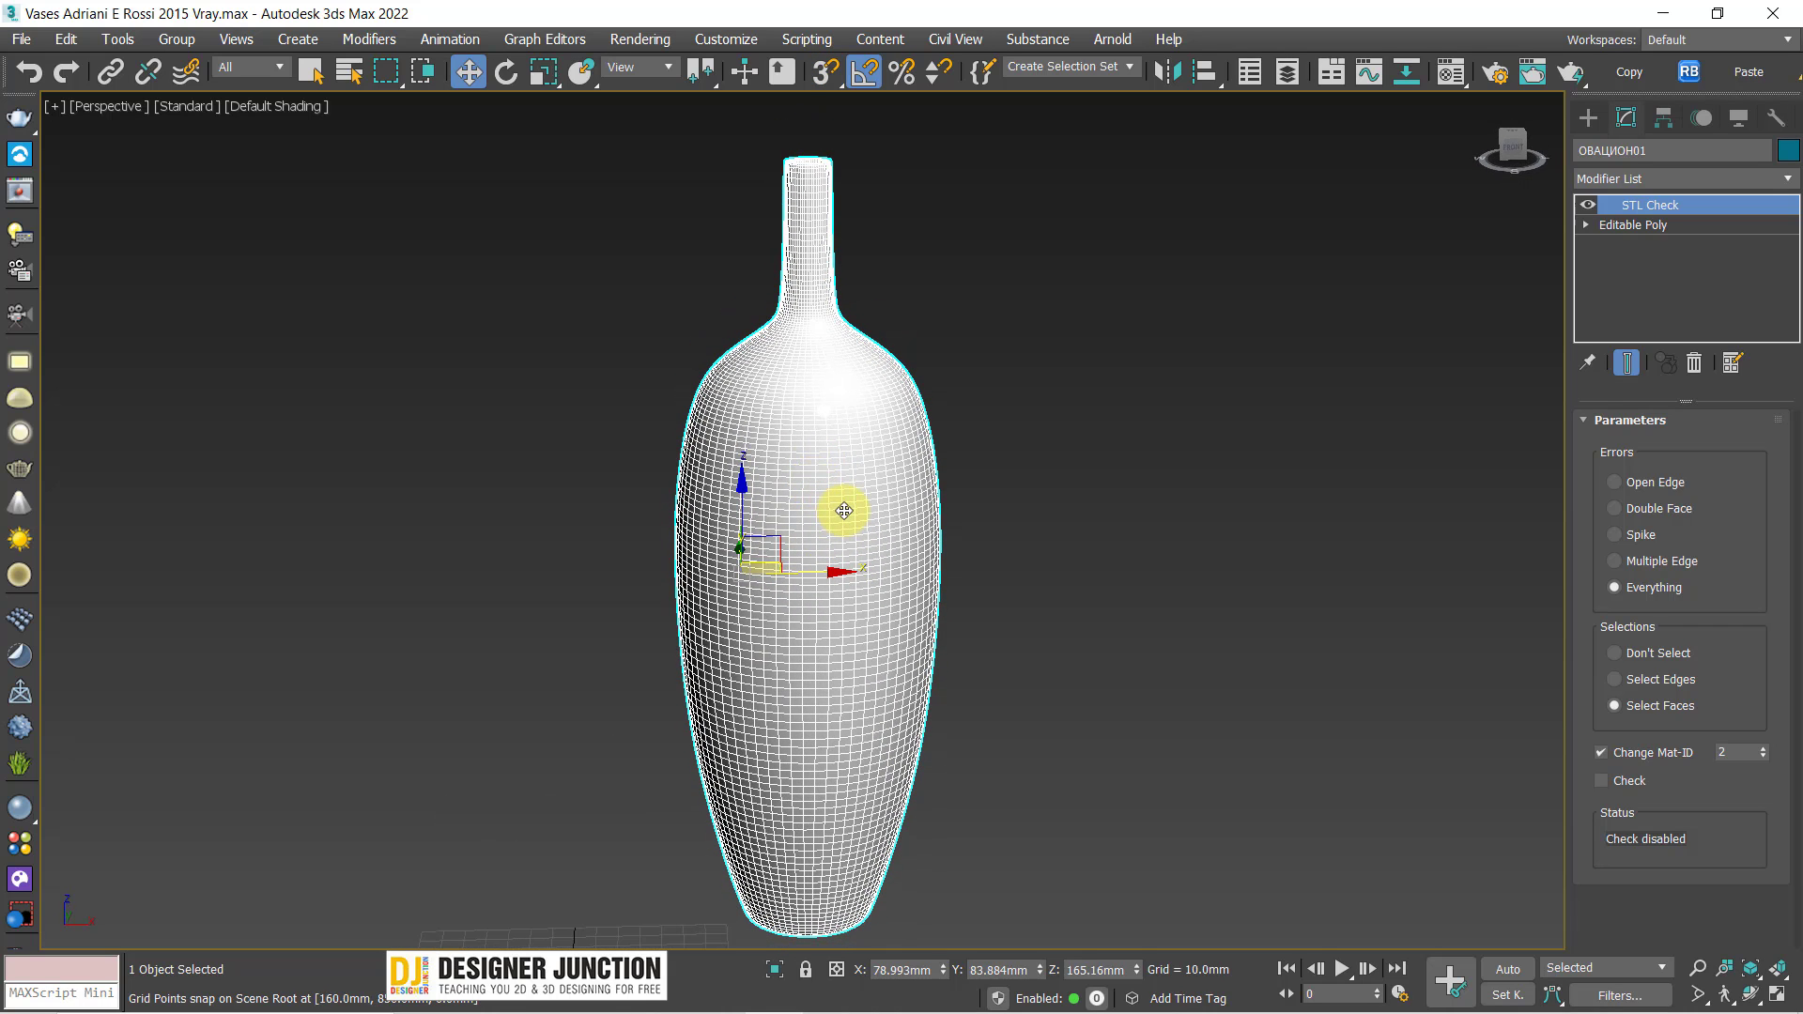
mouse_move(843, 513)
alt+middle_down()
mouse_move(1175, 487)
mouse_move(793, 382)
mouse_move(801, 406)
mouse_move(1219, 527)
alt+middle_up()
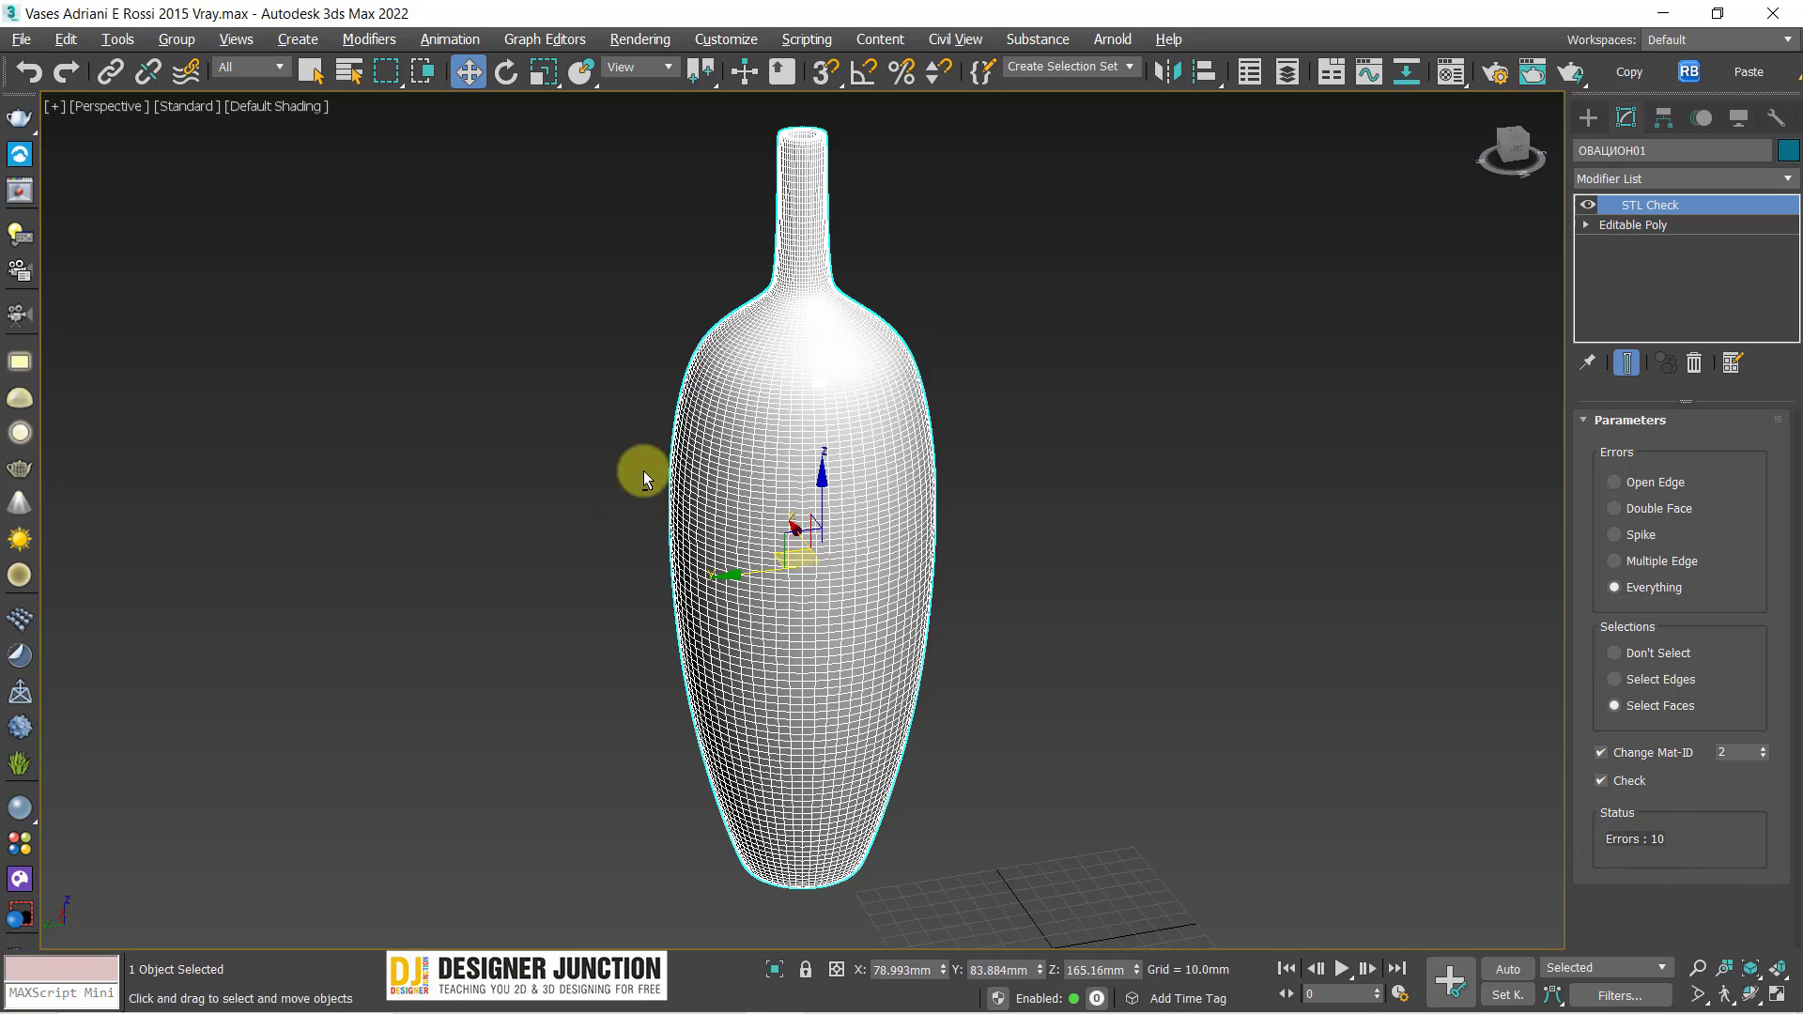
mouse_move(644, 471)
alt+middle_down()
mouse_move(793, 476)
mouse_move(741, 375)
mouse_move(829, 354)
mouse_move(817, 637)
alt+middle_up()
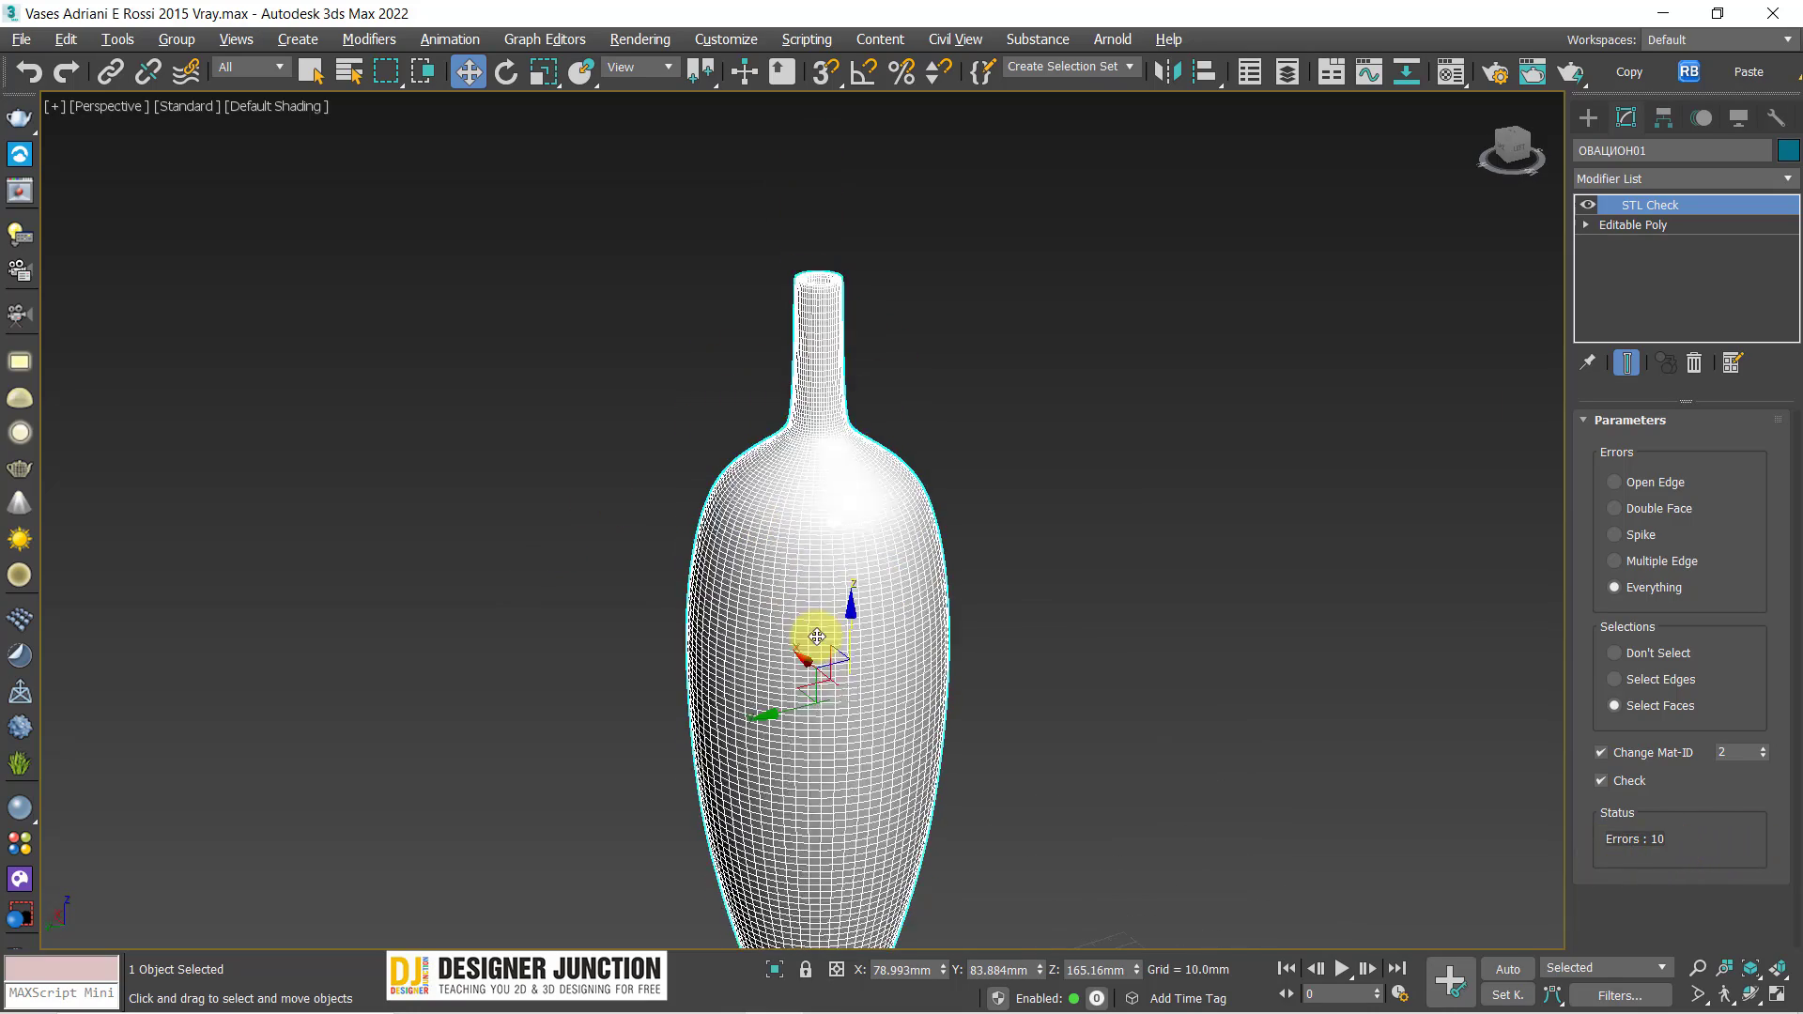
scroll(798, 535, up, 5)
scroll(724, 407, up, 3)
scroll(798, 479, down, 8)
mouse_move(858, 551)
alt+middle_down()
mouse_move(885, 449)
mouse_move(837, 415)
mouse_move(857, 728)
mouse_move(853, 611)
mouse_move(797, 572)
mouse_move(744, 728)
mouse_move(625, 697)
mouse_move(705, 644)
mouse_move(613, 636)
alt+middle_up()
scroll(793, 632, up, 5)
scroll(888, 674, down, 5)
scroll(793, 623, up, 3)
scroll(780, 554, up, 2)
scroll(696, 777, up, 3)
scroll(696, 757, down, 1)
scroll(724, 696, down, 2)
key(shift+z)
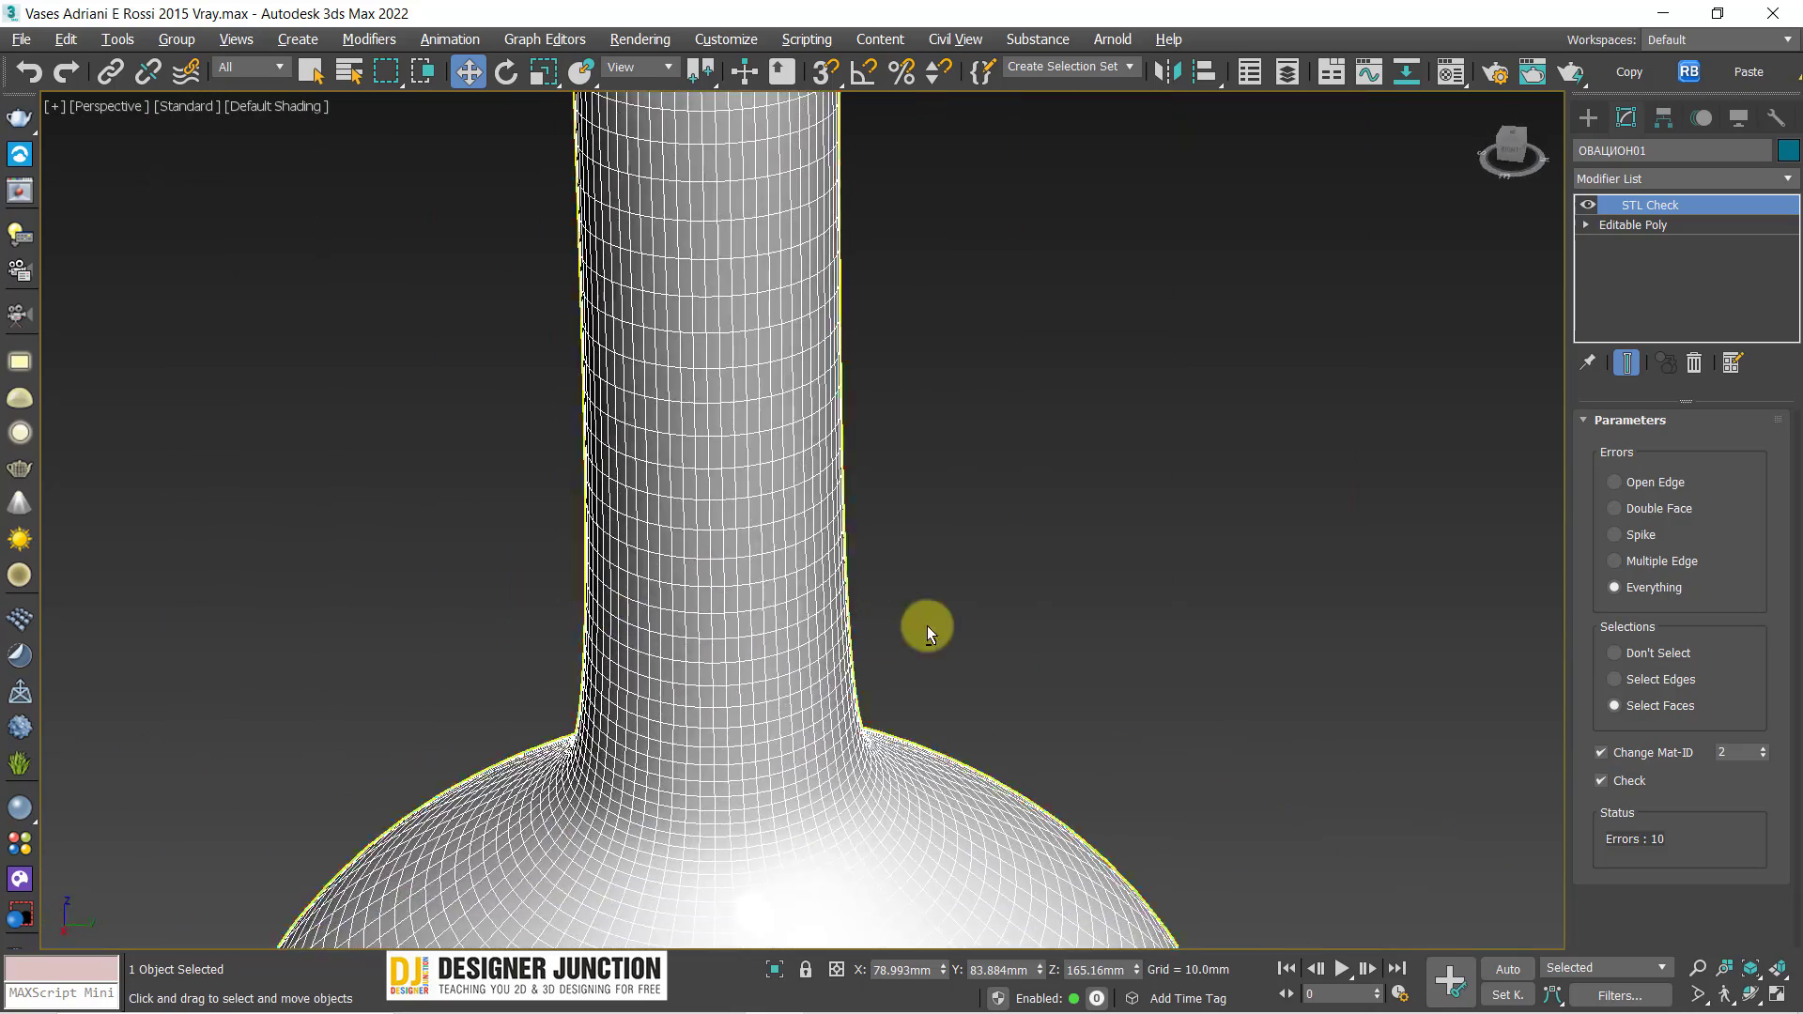
mouse_move(927, 632)
alt+middle_down()
mouse_move(624, 648)
mouse_move(843, 370)
alt+middle_up()
scroll(701, 627, down, 10)
middle_drag(765, 484, 862, 724)
scroll(861, 724, up, 5)
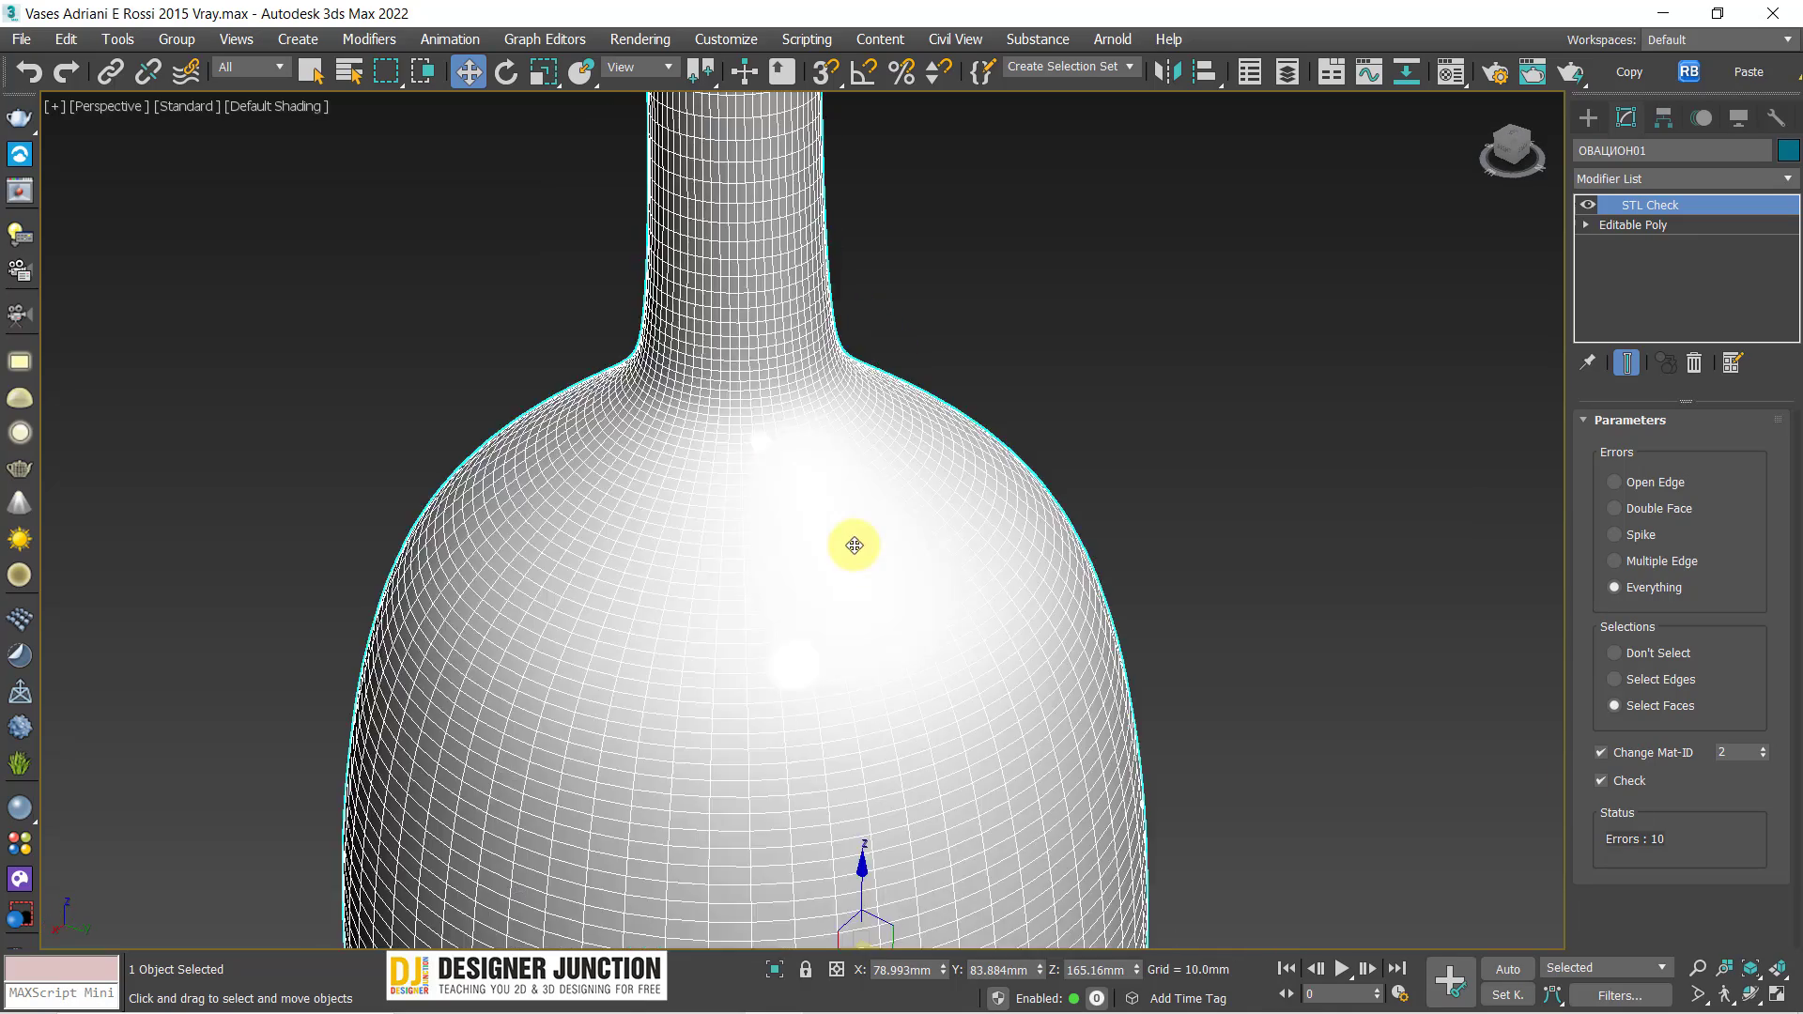
mouse_move(854, 544)
alt+middle_down()
mouse_move(1066, 717)
mouse_move(929, 560)
mouse_move(906, 608)
alt+middle_up()
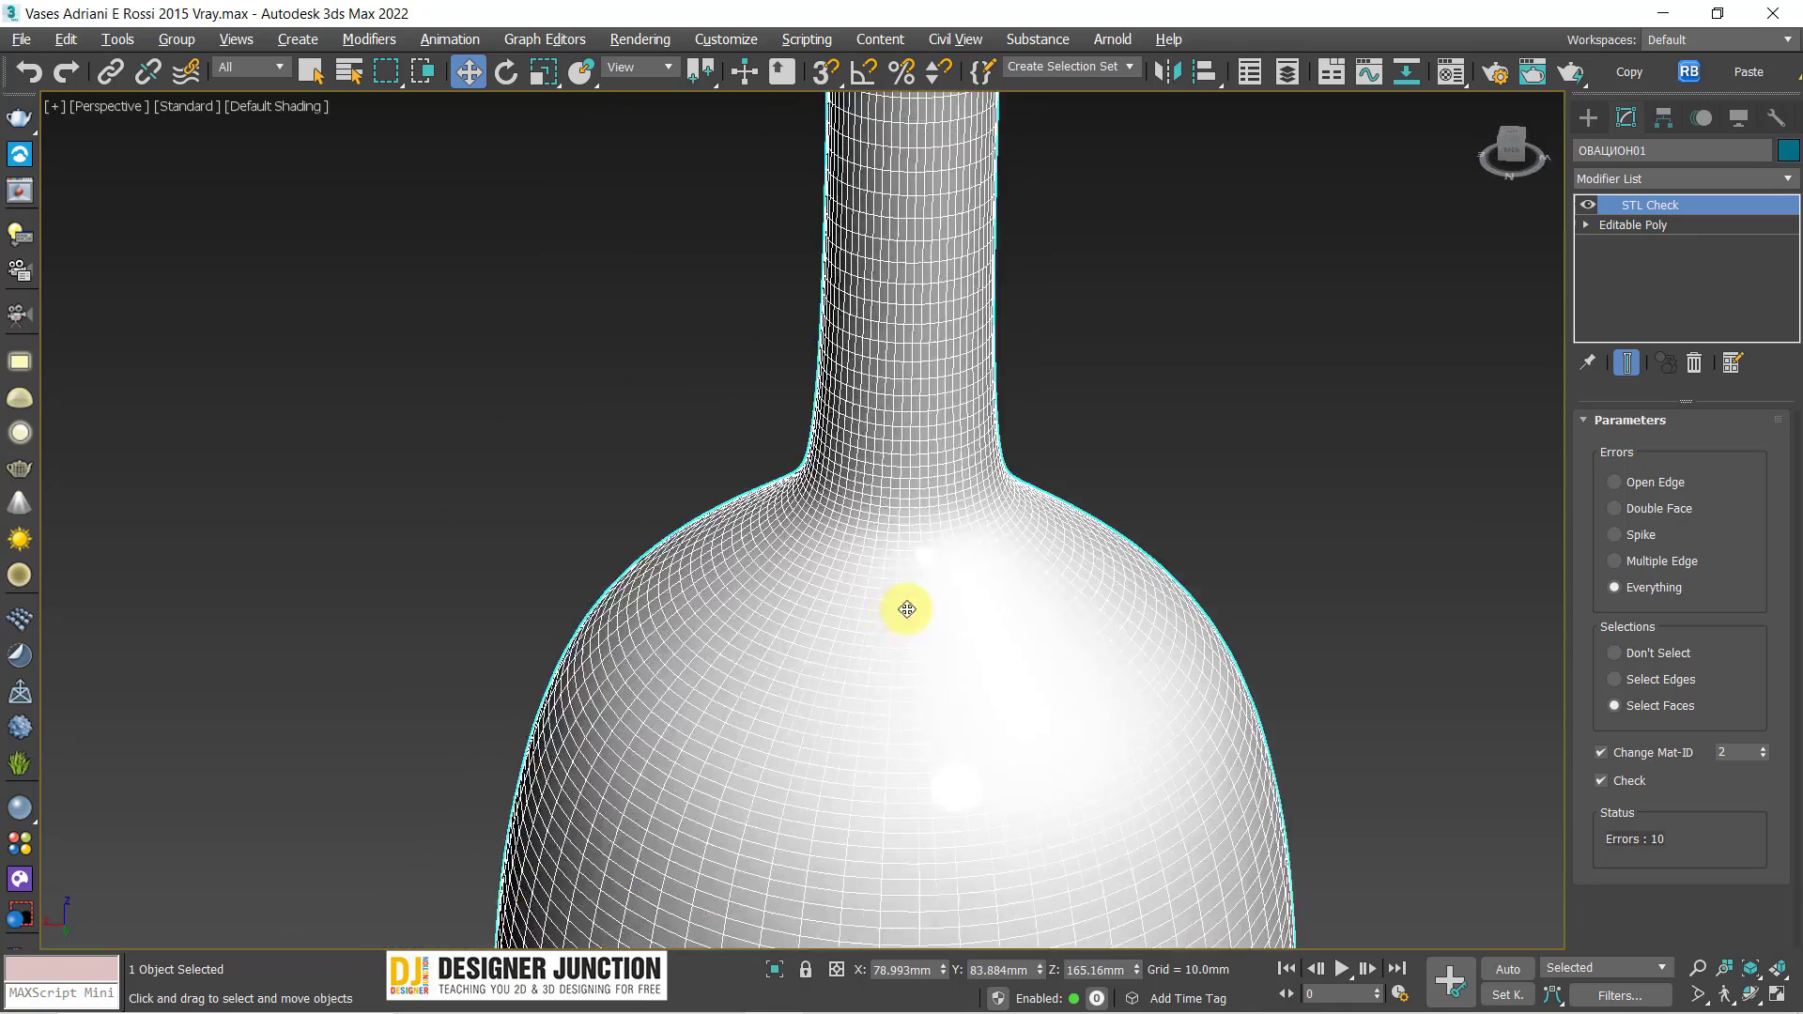
mouse_move(588, 516)
alt+middle_down()
mouse_move(958, 515)
mouse_move(919, 391)
alt+middle_up()
scroll(833, 482, down, 2)
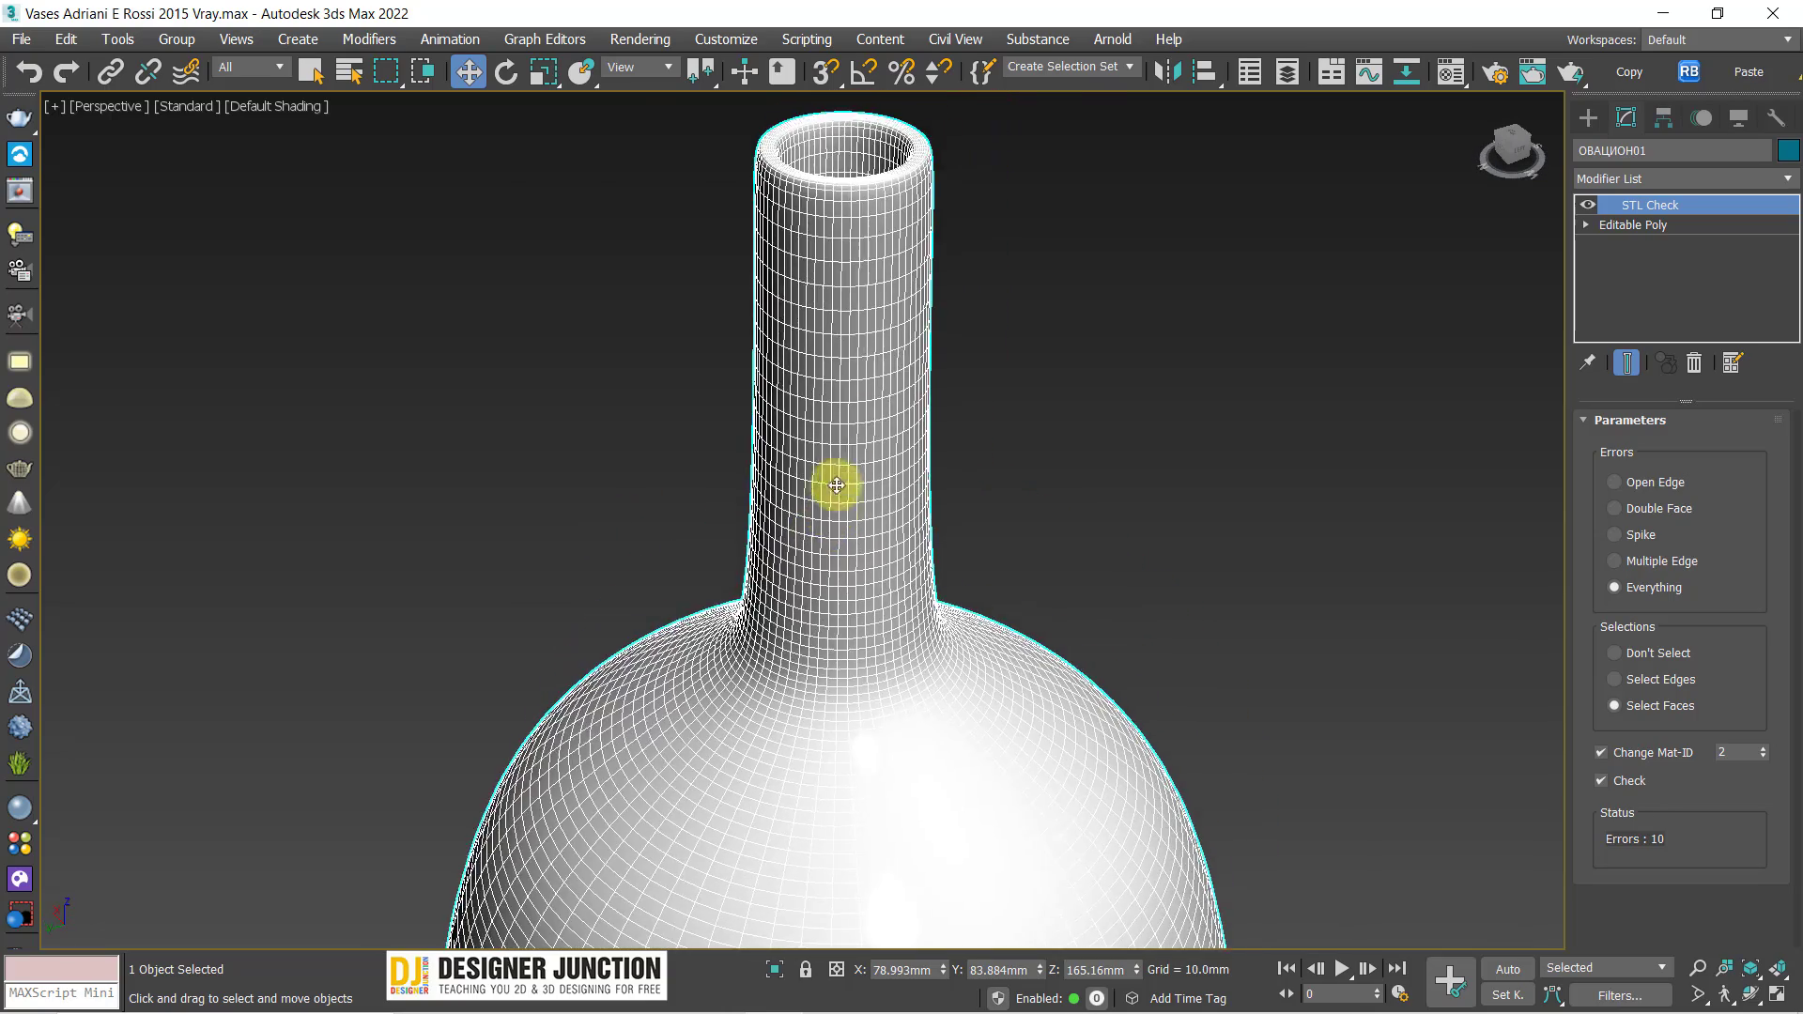
scroll(845, 447, up, 2)
scroll(845, 471, down, 5)
mouse_move(1212, 447)
alt+middle_down()
mouse_move(1272, 427)
mouse_move(854, 492)
mouse_move(971, 568)
mouse_move(1066, 673)
mouse_move(790, 347)
alt+middle_up()
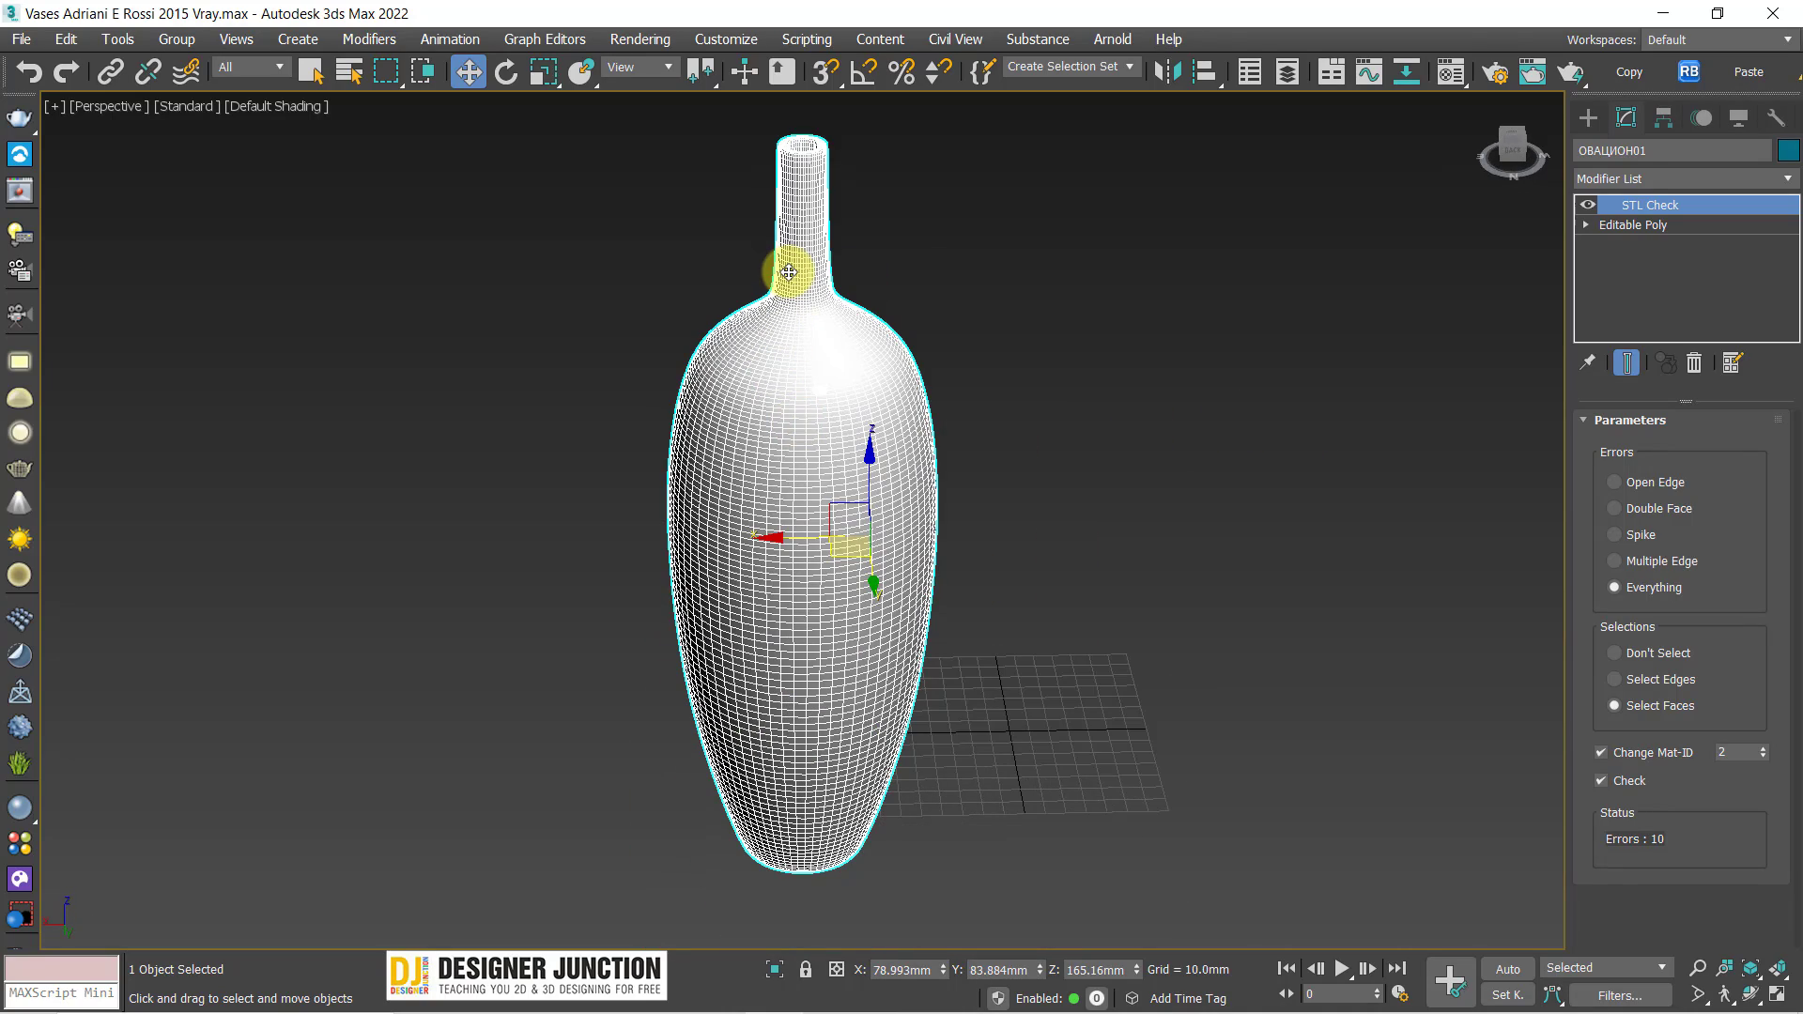
middle_drag(786, 314, 737, 404)
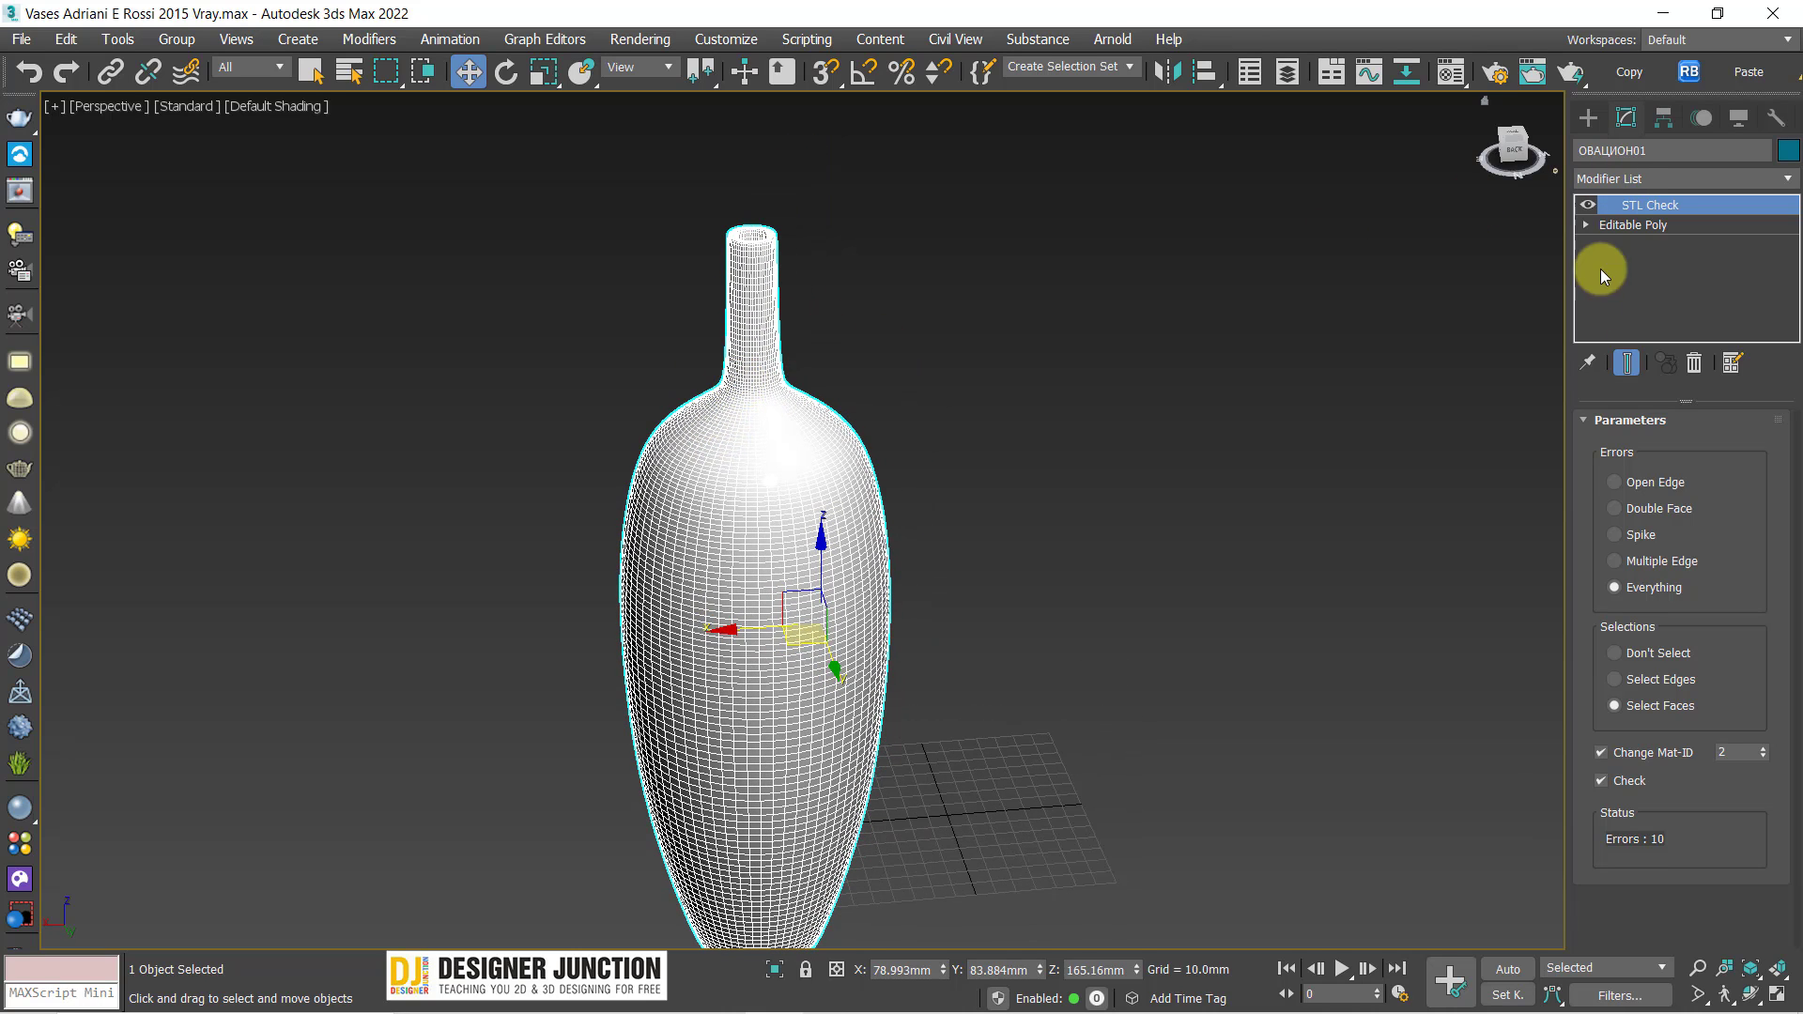
Cut the STL Check modifier and enable the xView Open Edges overlay
right_click(1631, 204)
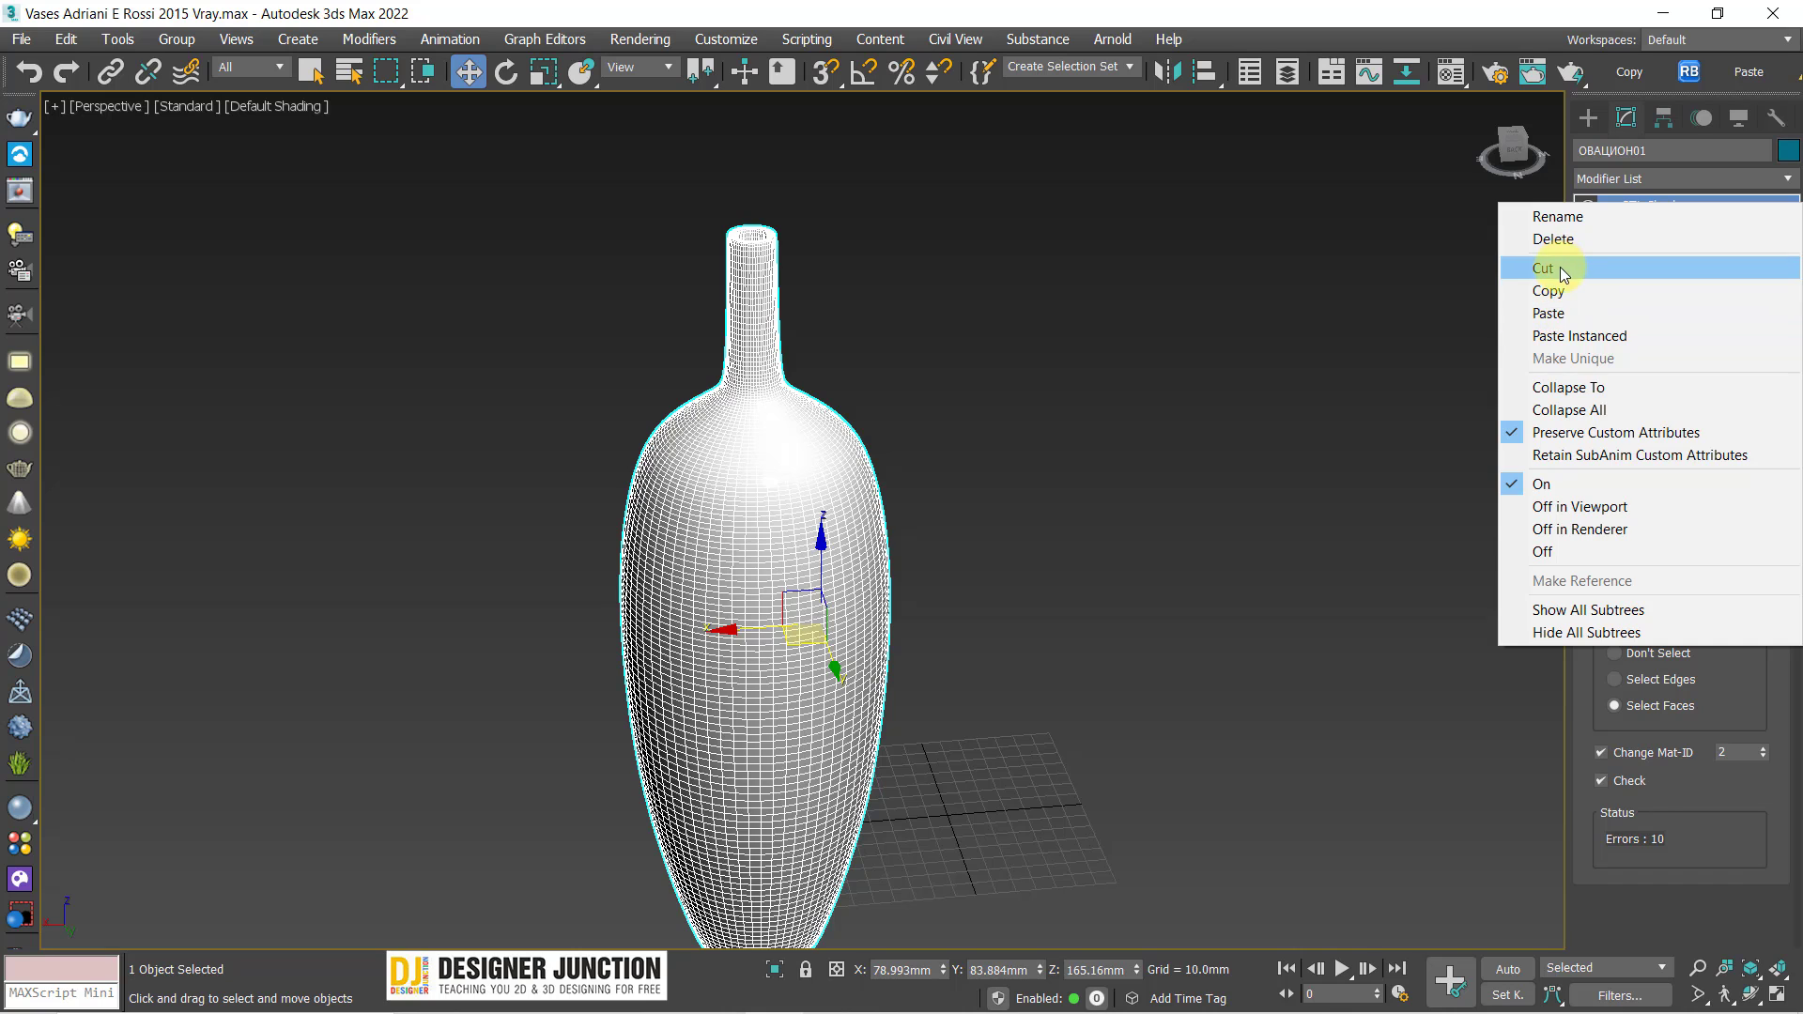
click(1556, 272)
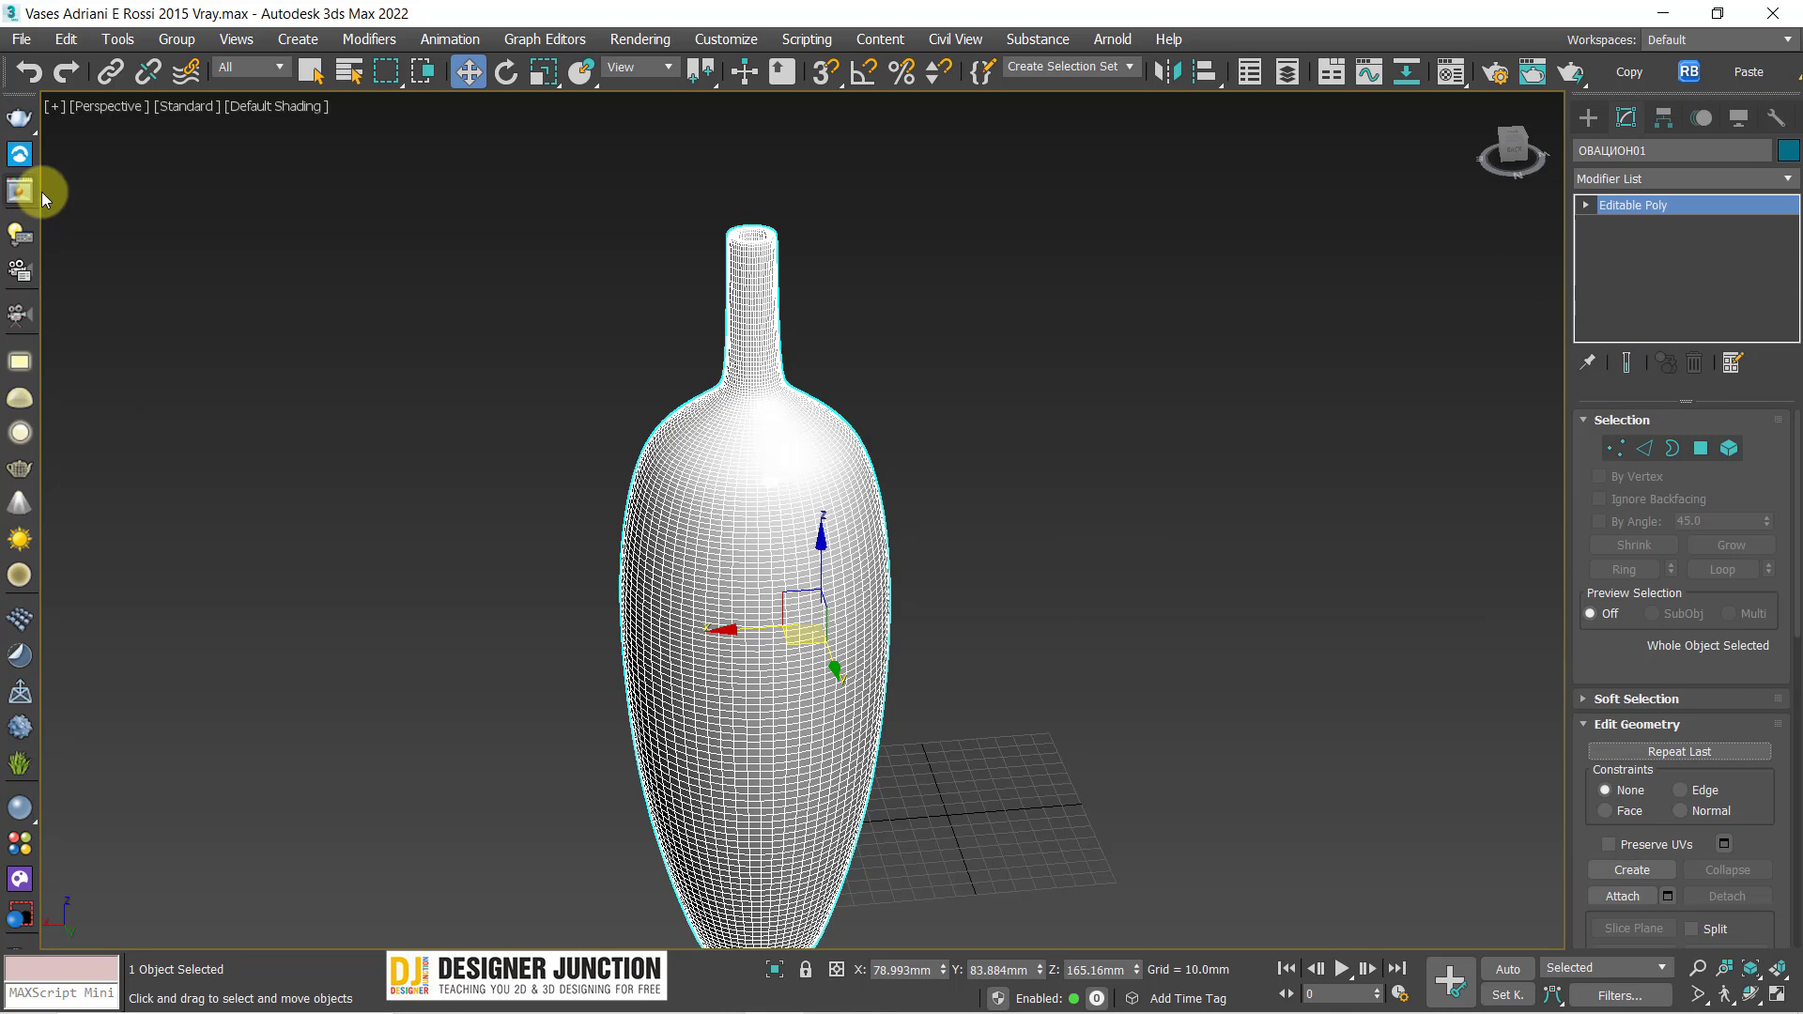
click(56, 109)
mouse_move(90, 323)
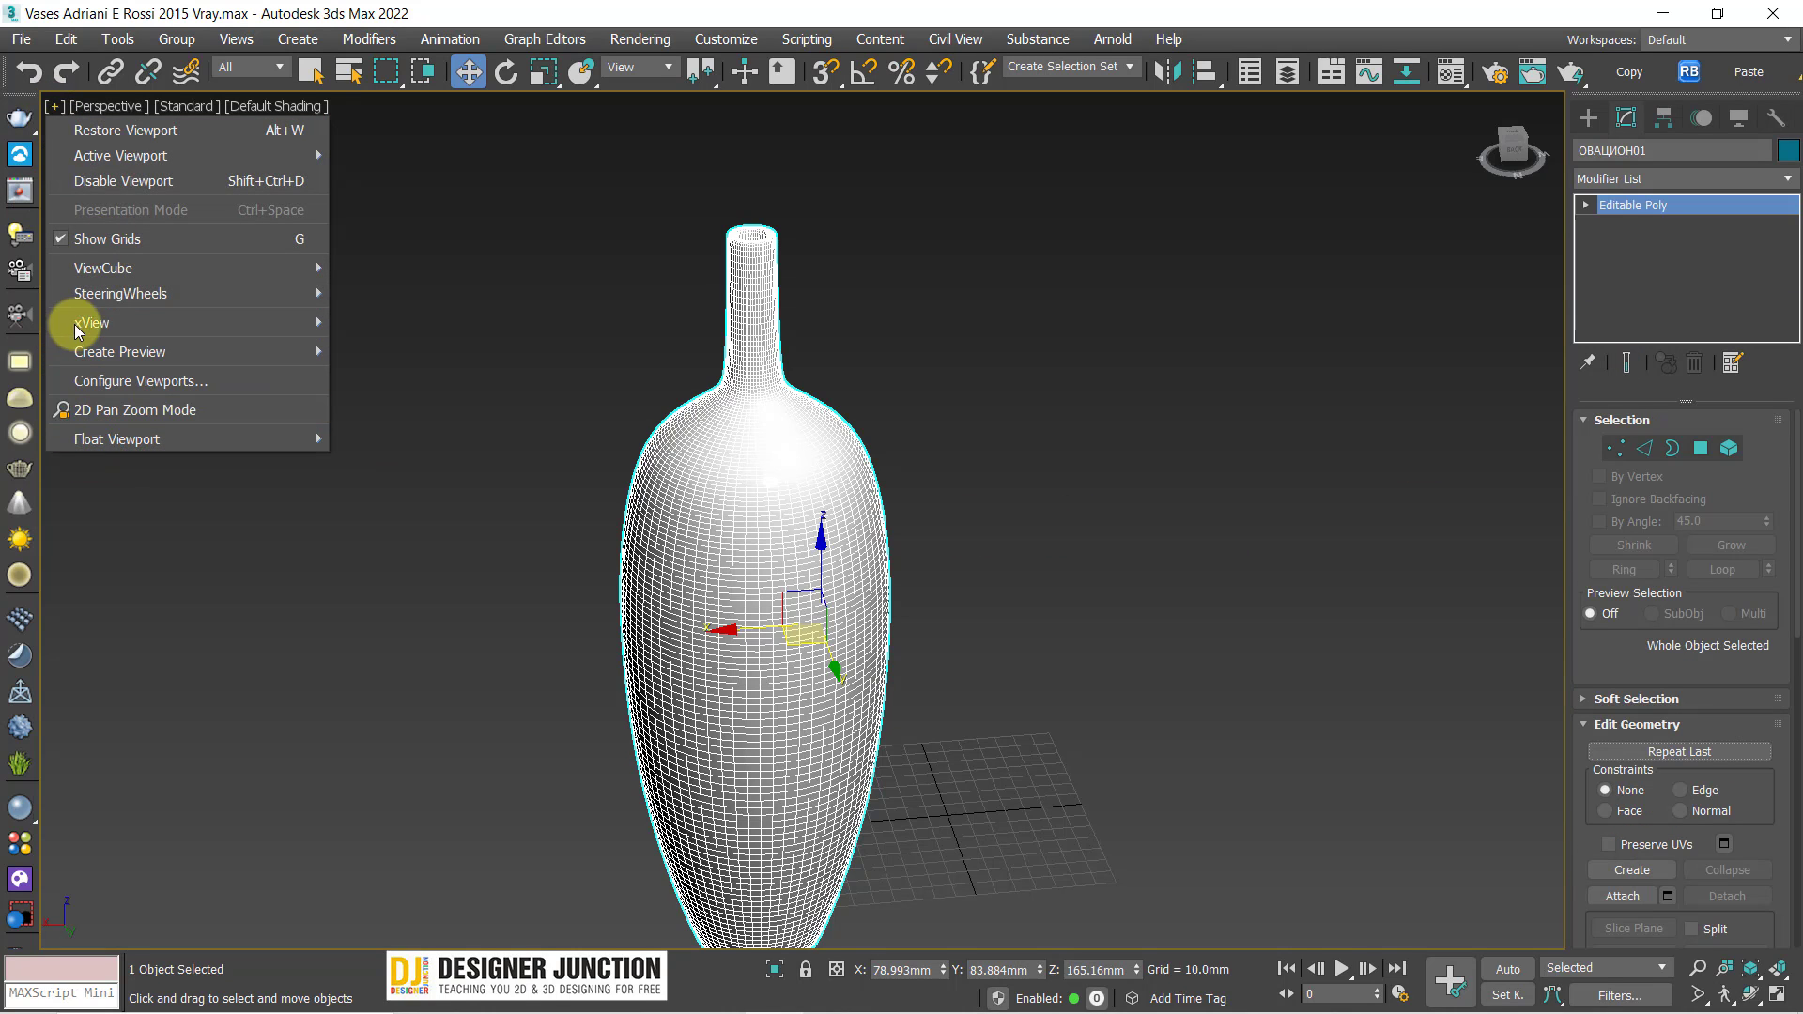
click(55, 109)
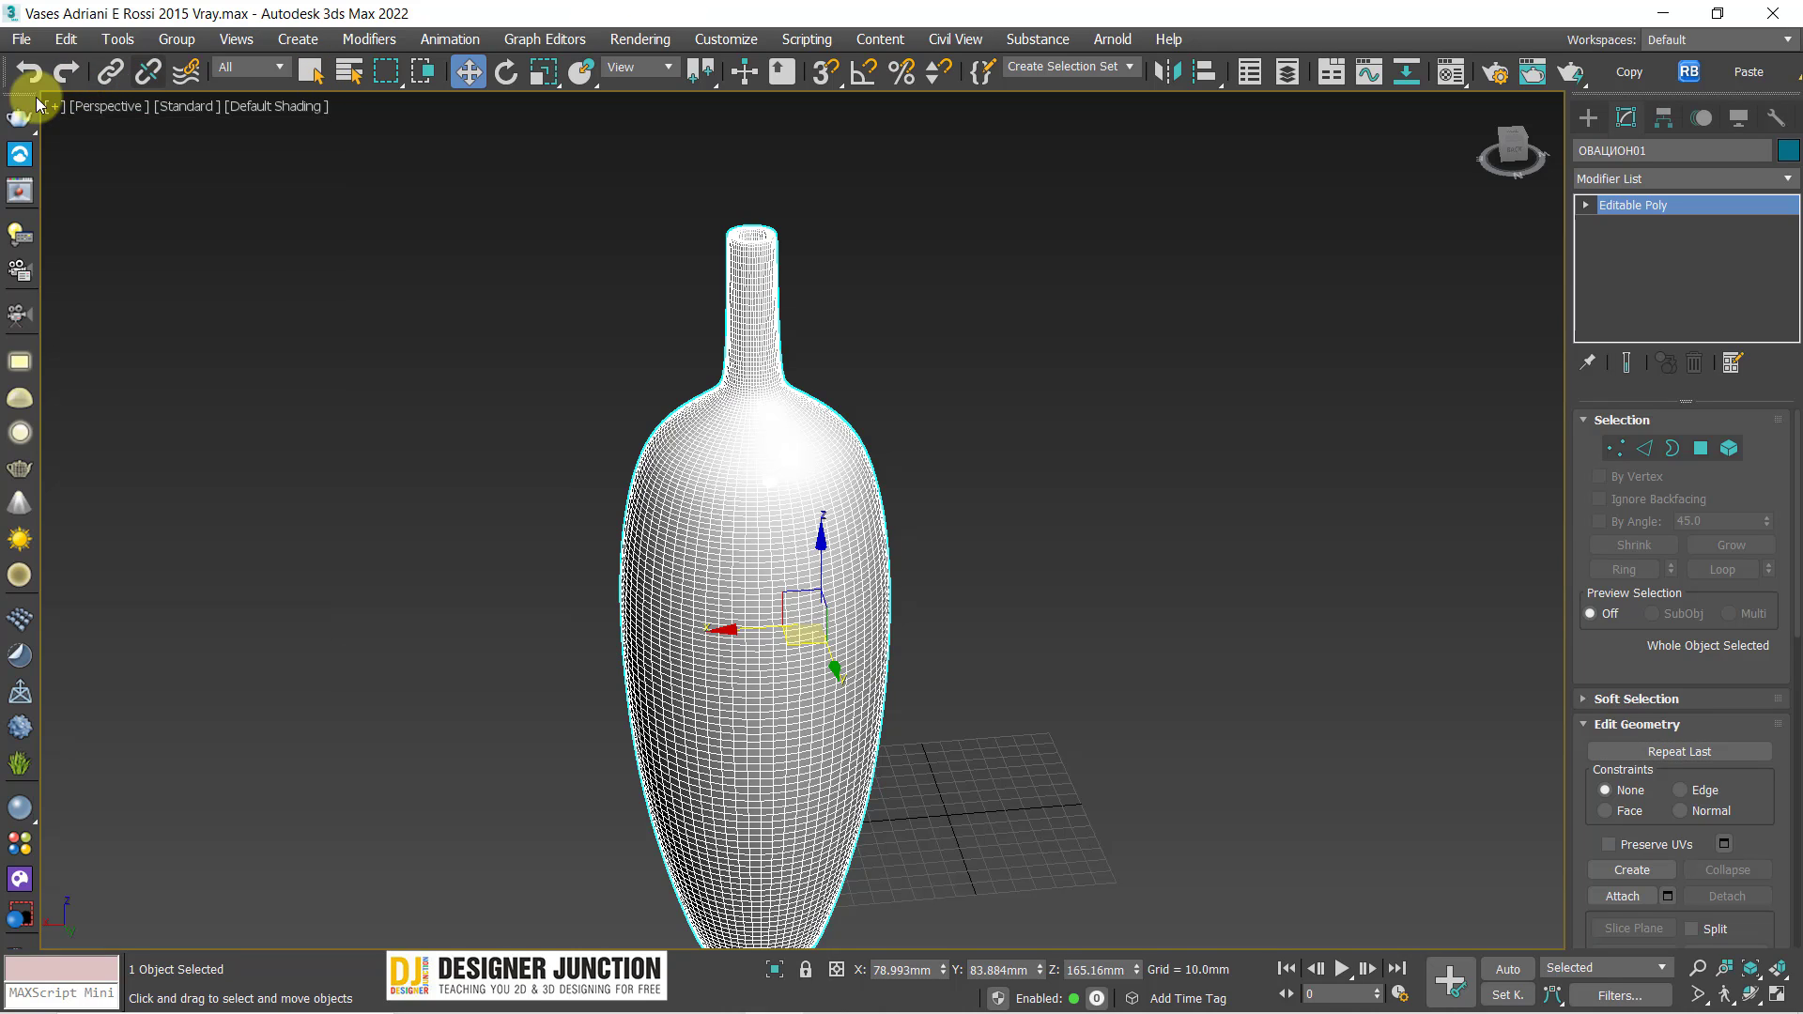
click(55, 110)
mouse_move(92, 323)
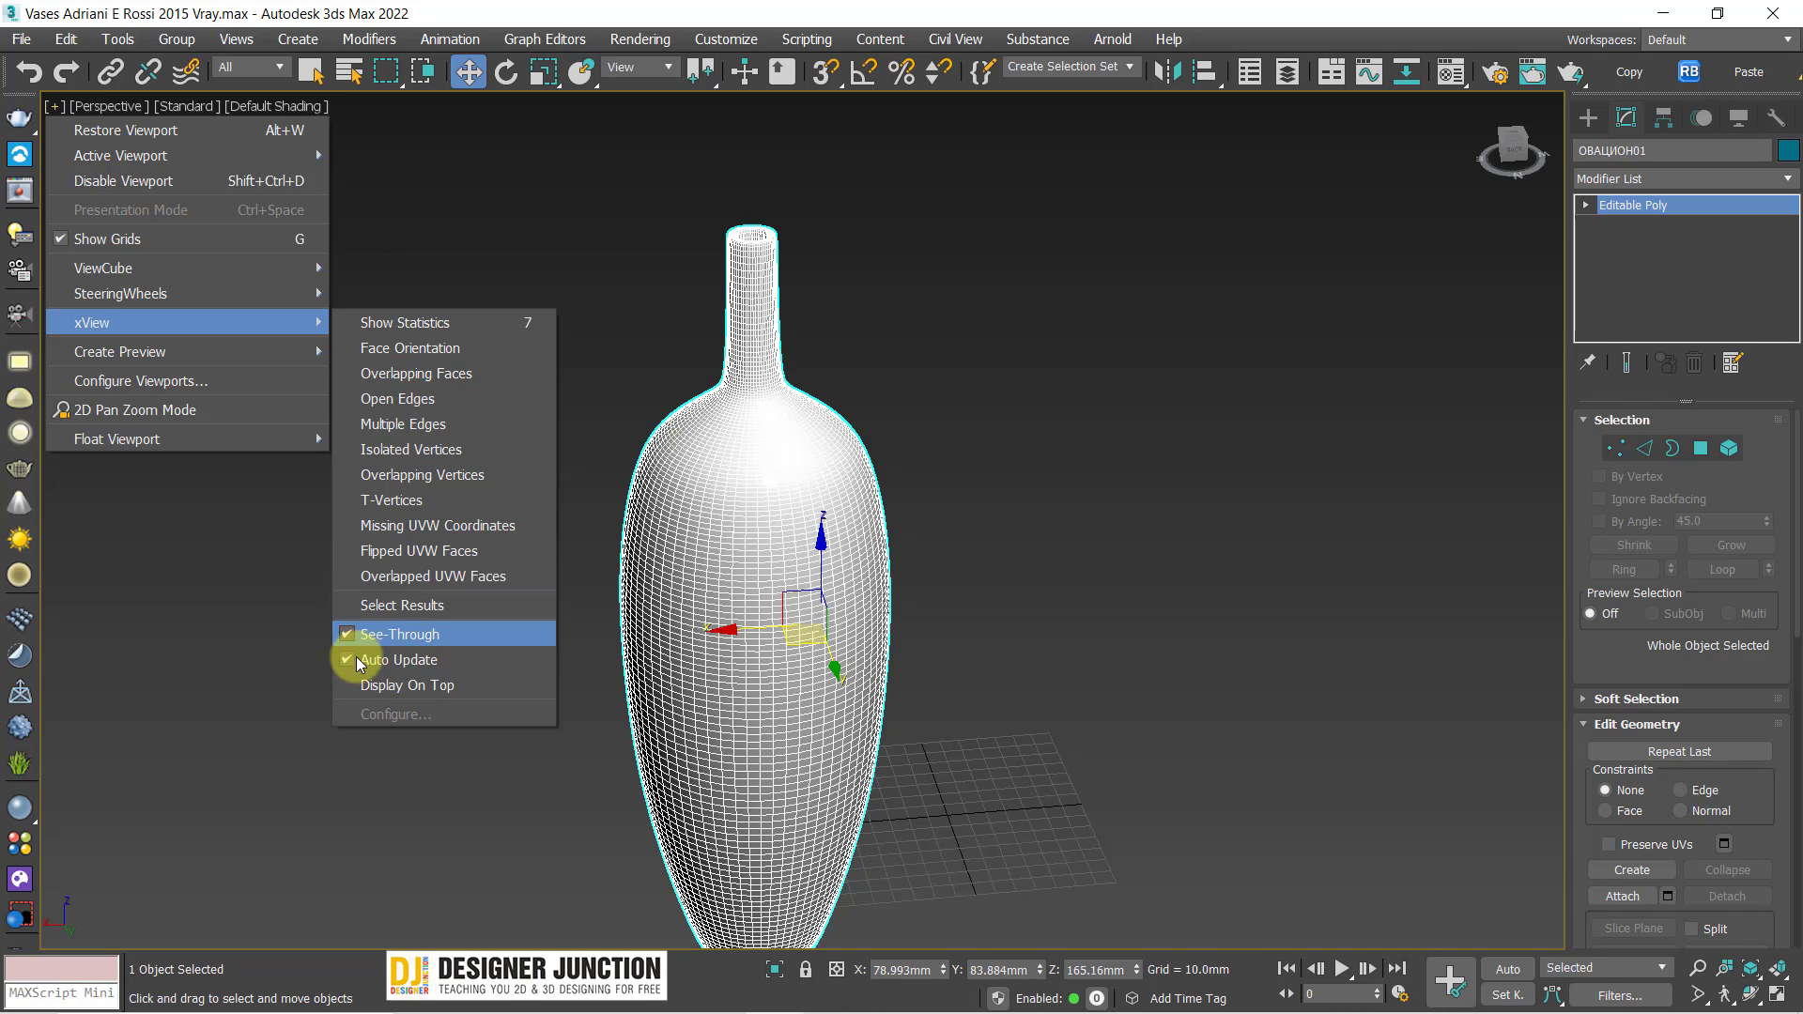
click(376, 403)
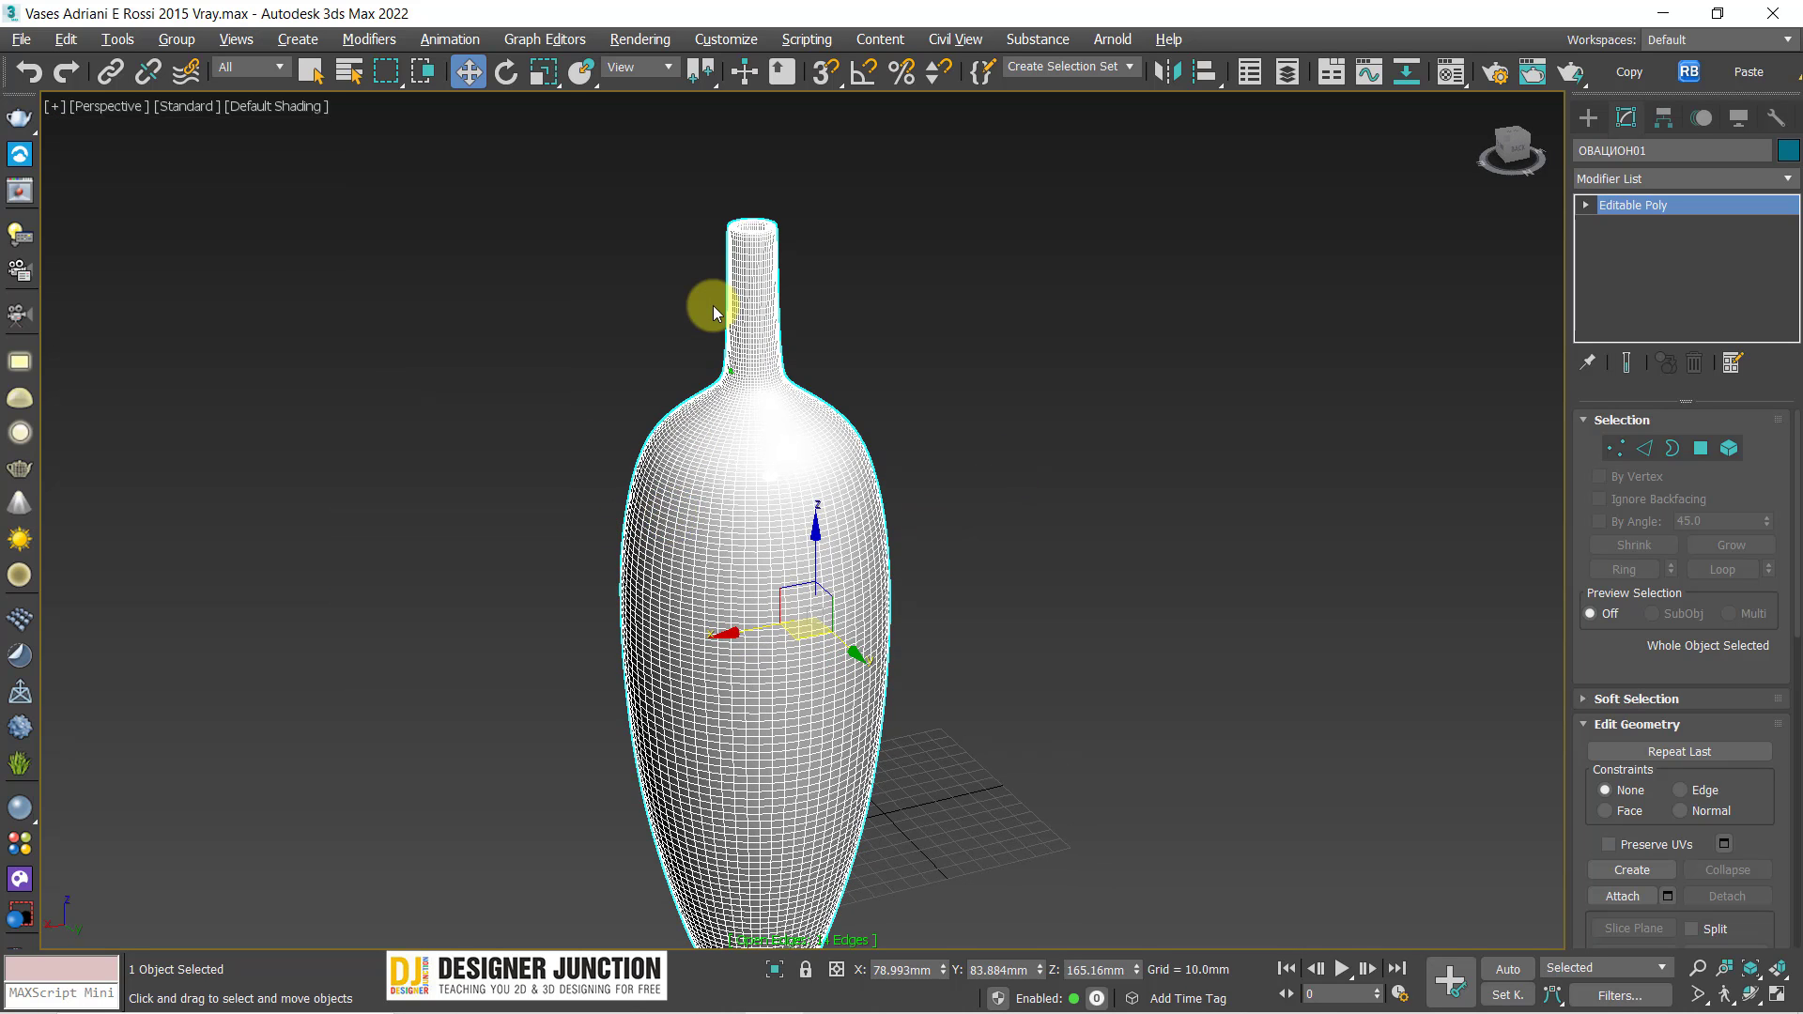
scroll(713, 307, up, 5)
key(z)
mouse_move(920, 501)
alt+middle_down()
mouse_move(1320, 454)
mouse_move(885, 524)
mouse_move(1093, 501)
alt+middle_up()
scroll(798, 503, up, 5)
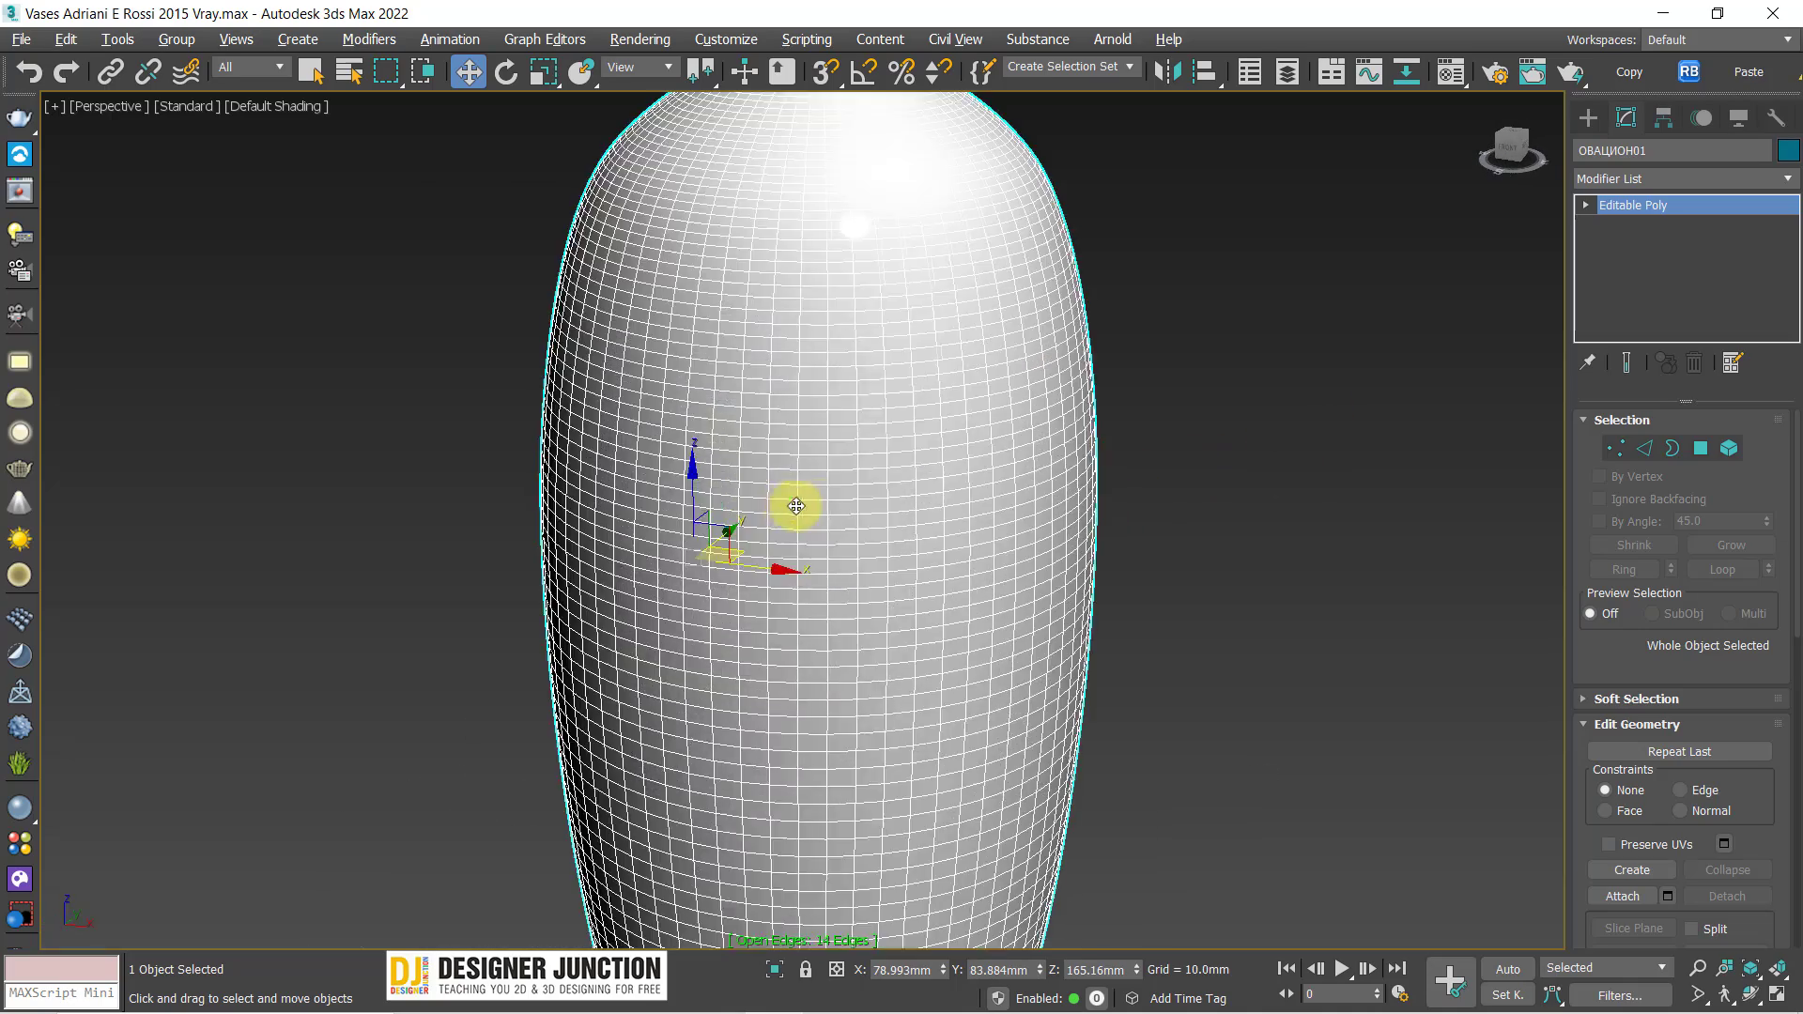
mouse_move(798, 503)
middle_down()
mouse_move(974, 708)
mouse_move(893, 447)
mouse_move(797, 570)
middle_up()
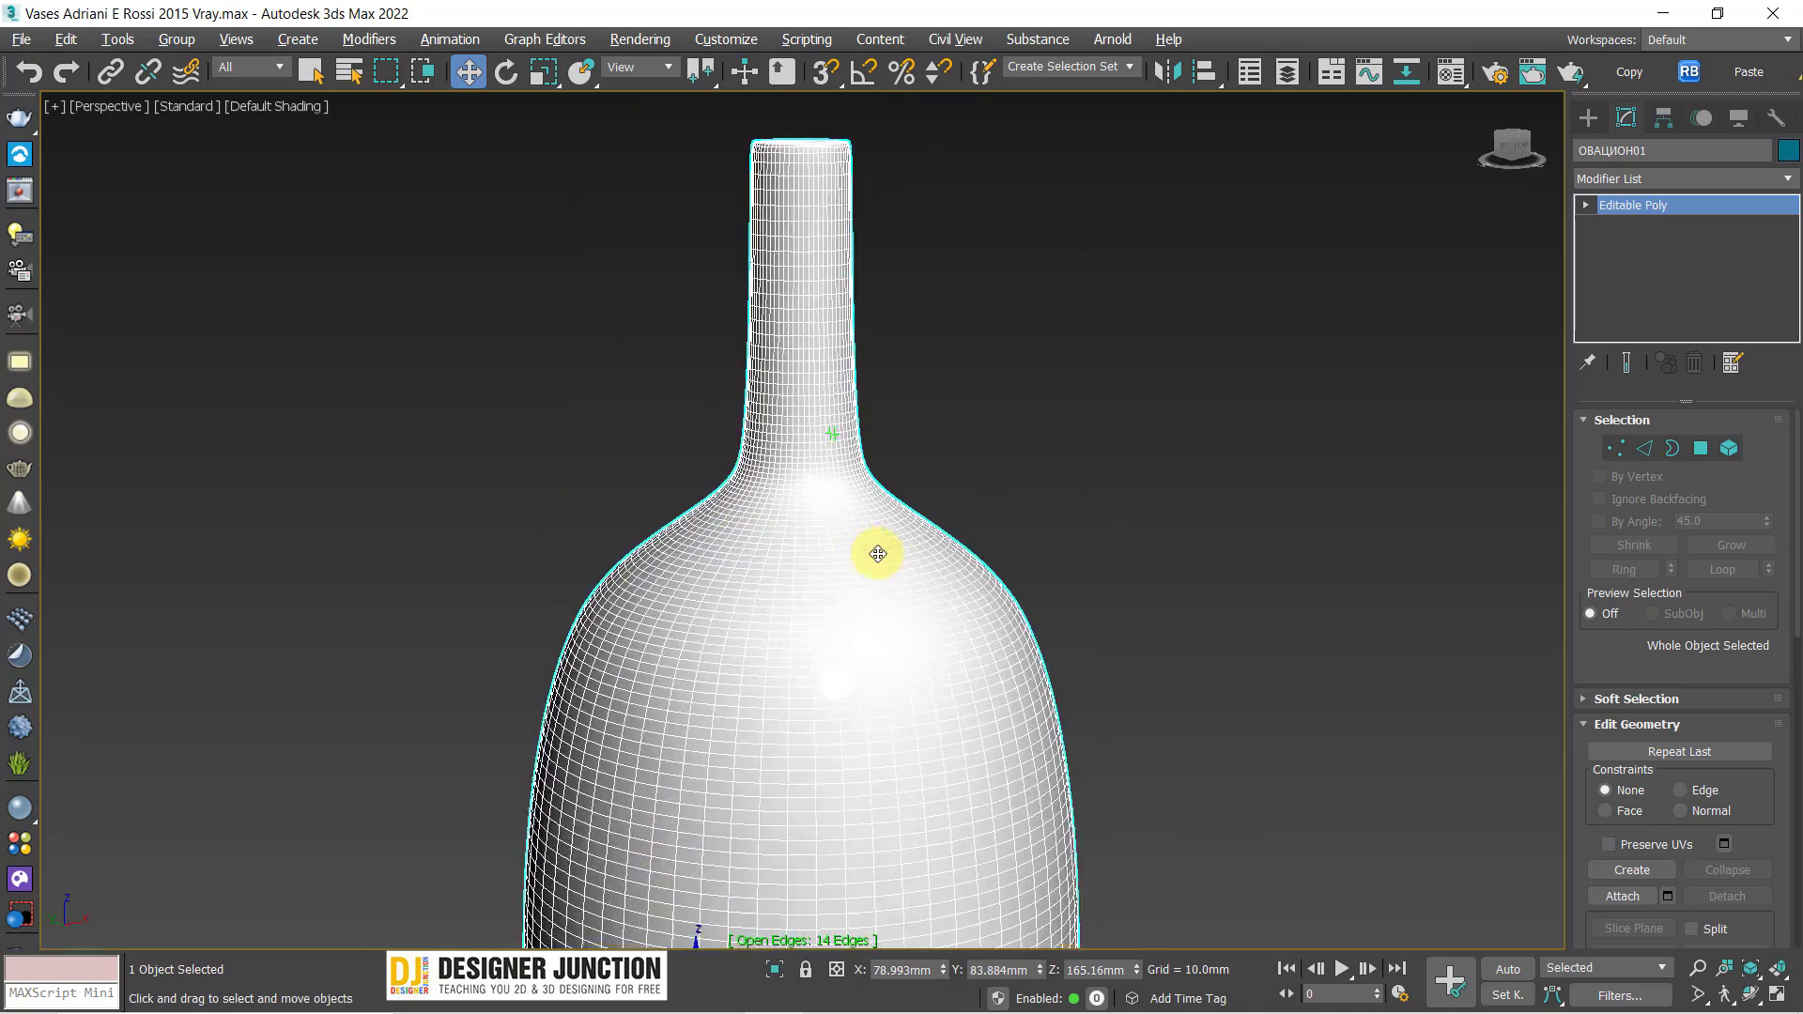
scroll(874, 461, up, 3)
scroll(826, 479, up, 2)
middle_drag(789, 504, 696, 515)
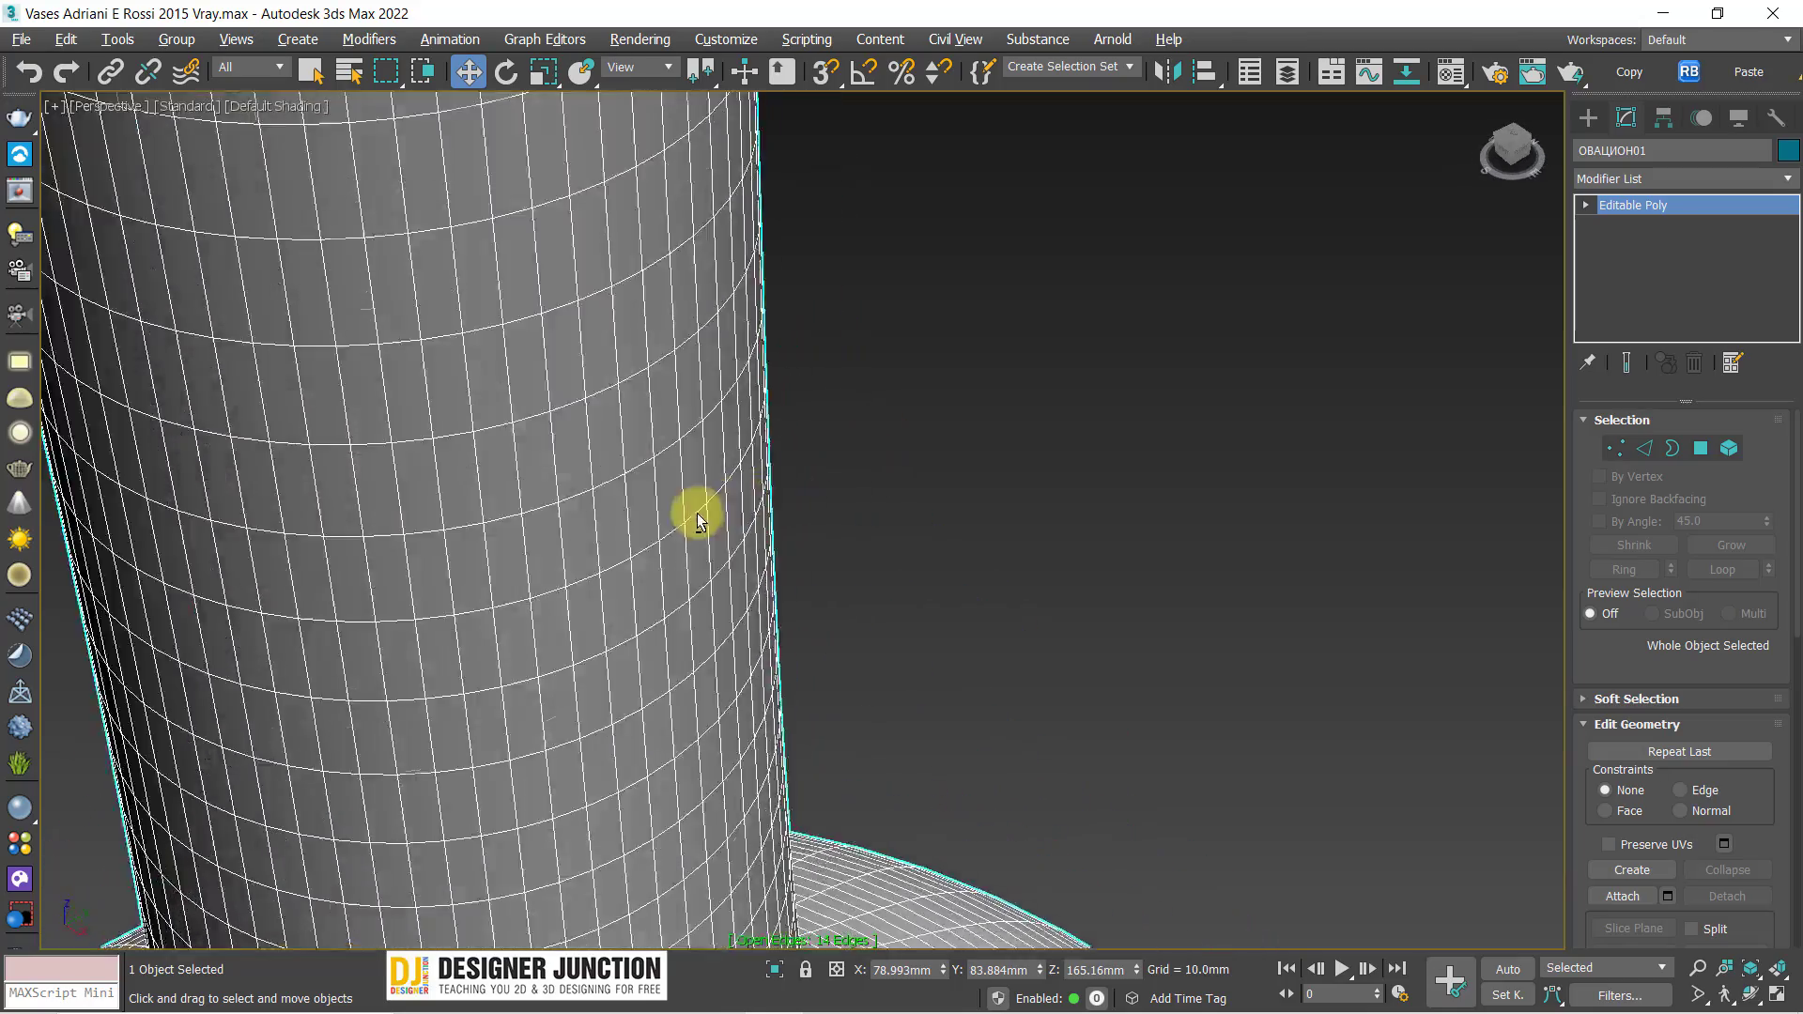
scroll(885, 395, down, 3)
mouse_move(886, 395)
middle_down()
mouse_move(780, 400)
mouse_move(854, 322)
mouse_move(893, 335)
mouse_move(725, 426)
middle_up()
scroll(725, 427, down, 2)
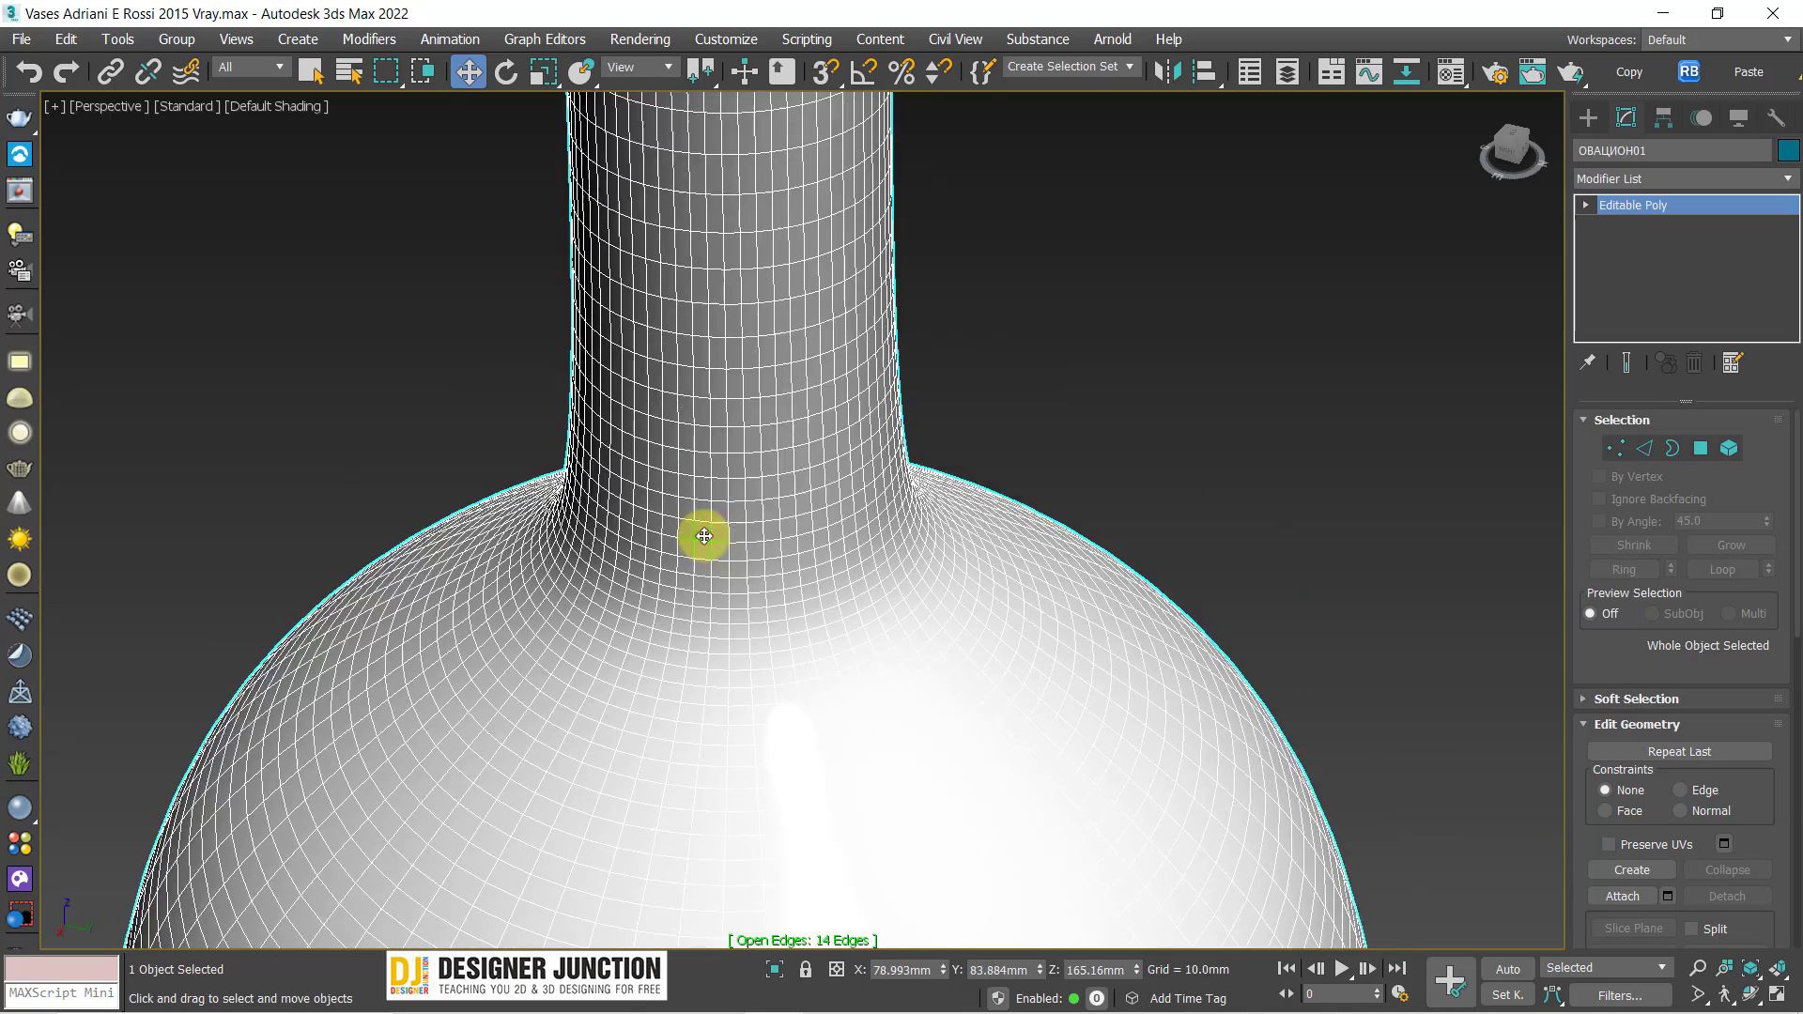
scroll(697, 540, up, 4)
scroll(700, 534, down, 4)
scroll(751, 526, down, 3)
mouse_move(819, 522)
alt+middle_down()
mouse_move(495, 508)
mouse_move(616, 514)
mouse_move(644, 450)
mouse_move(789, 479)
alt+middle_up()
scroll(751, 488, up, 3)
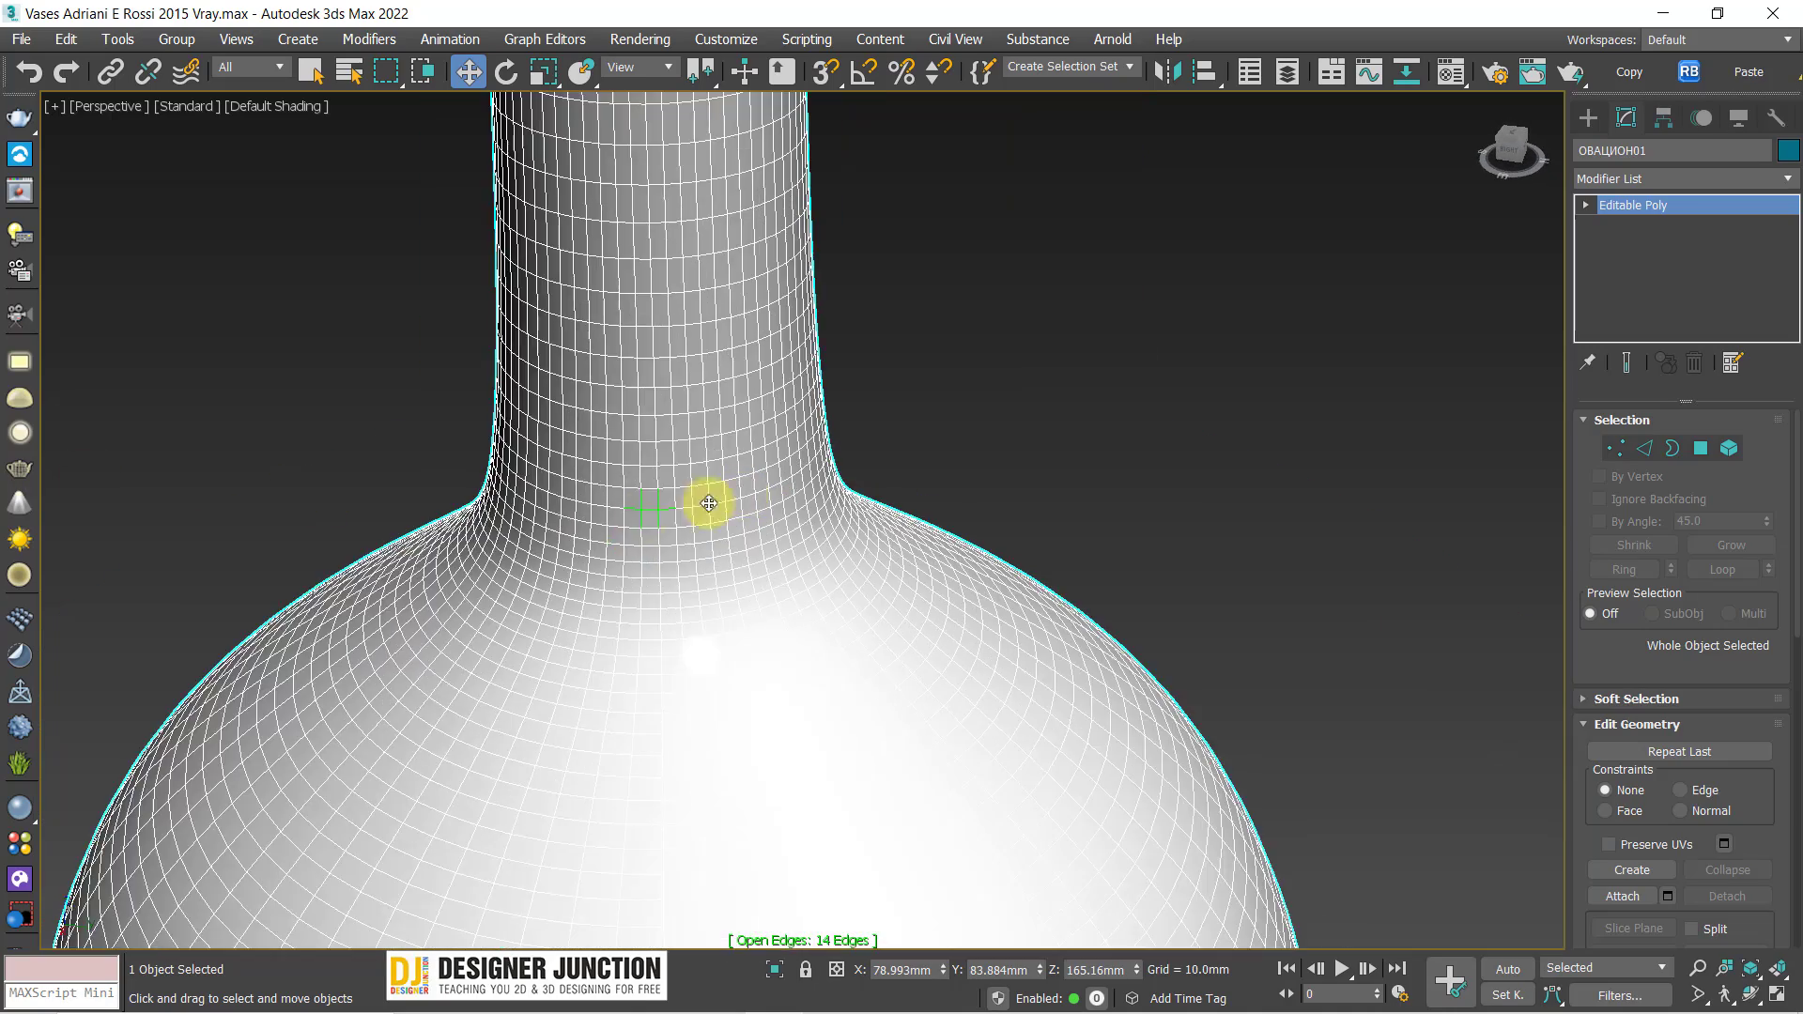
scroll(657, 512, up, 4)
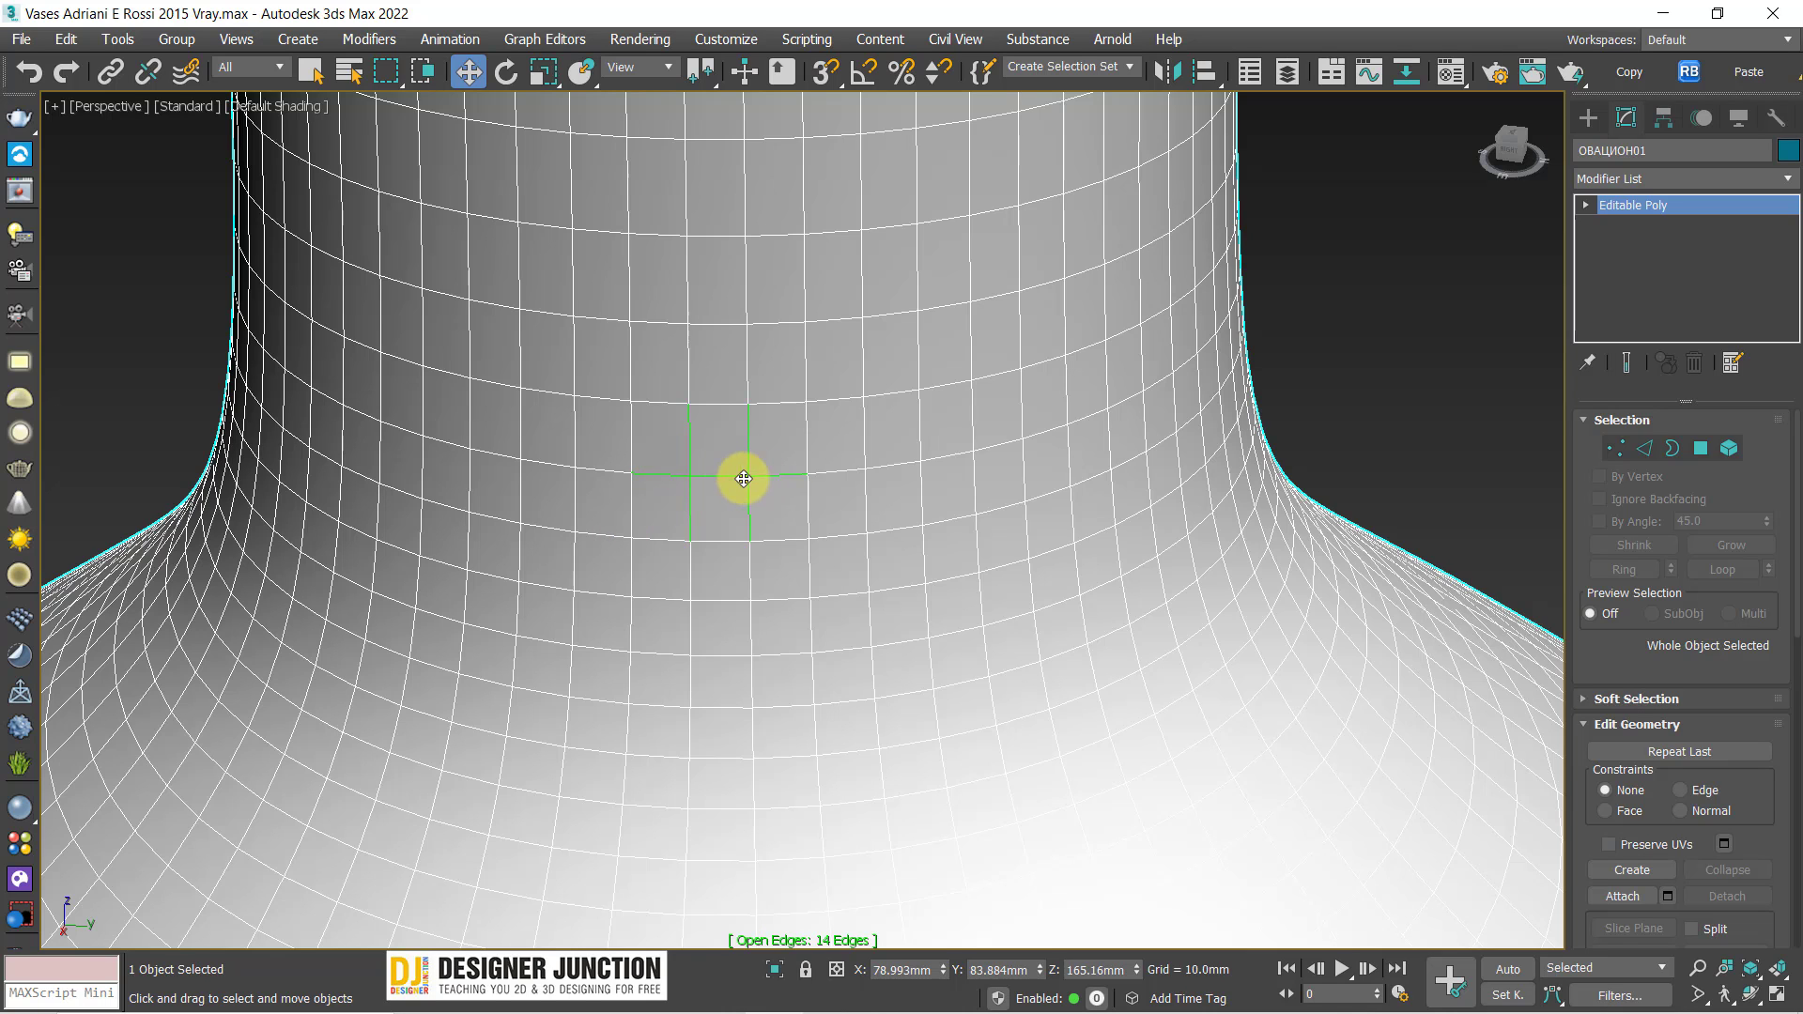
alt+middle_drag(741, 476, 702, 477)
Enter Vertex mode and trial-move neck vertices, then undo the moves
click(1614, 448)
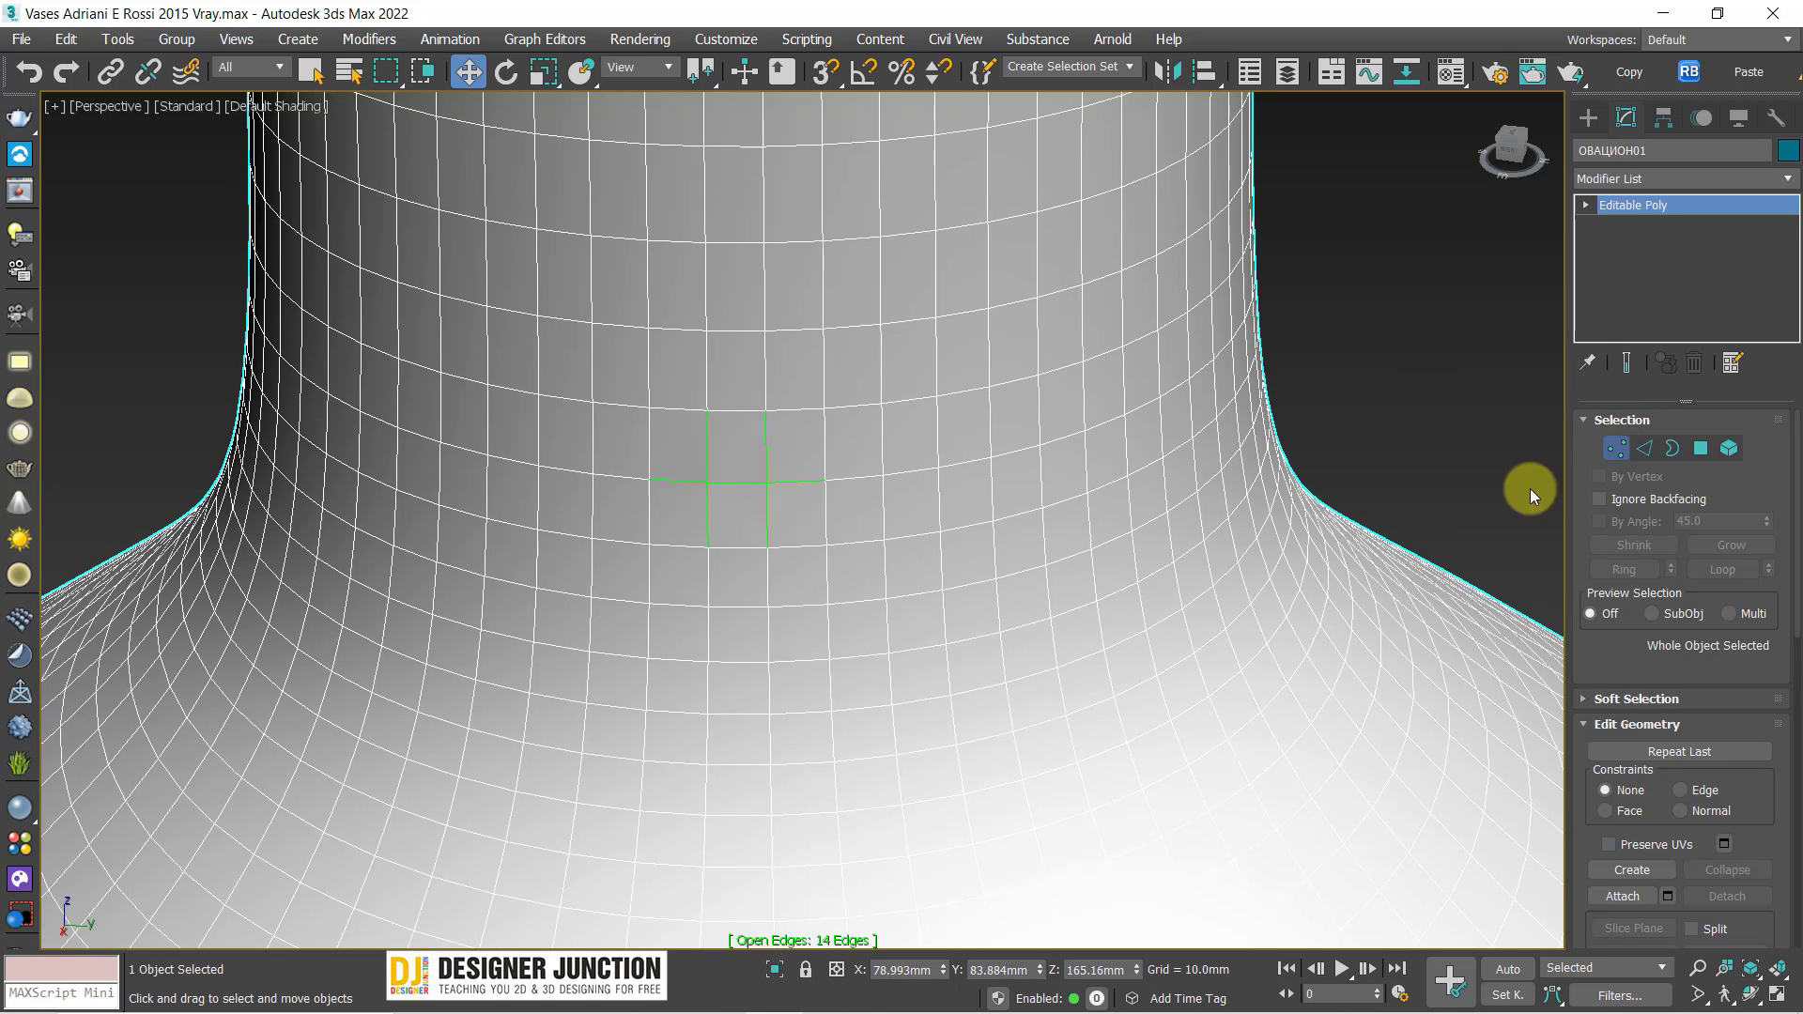
scroll(713, 487, up, 2)
click(698, 482)
scroll(648, 479, up, 2)
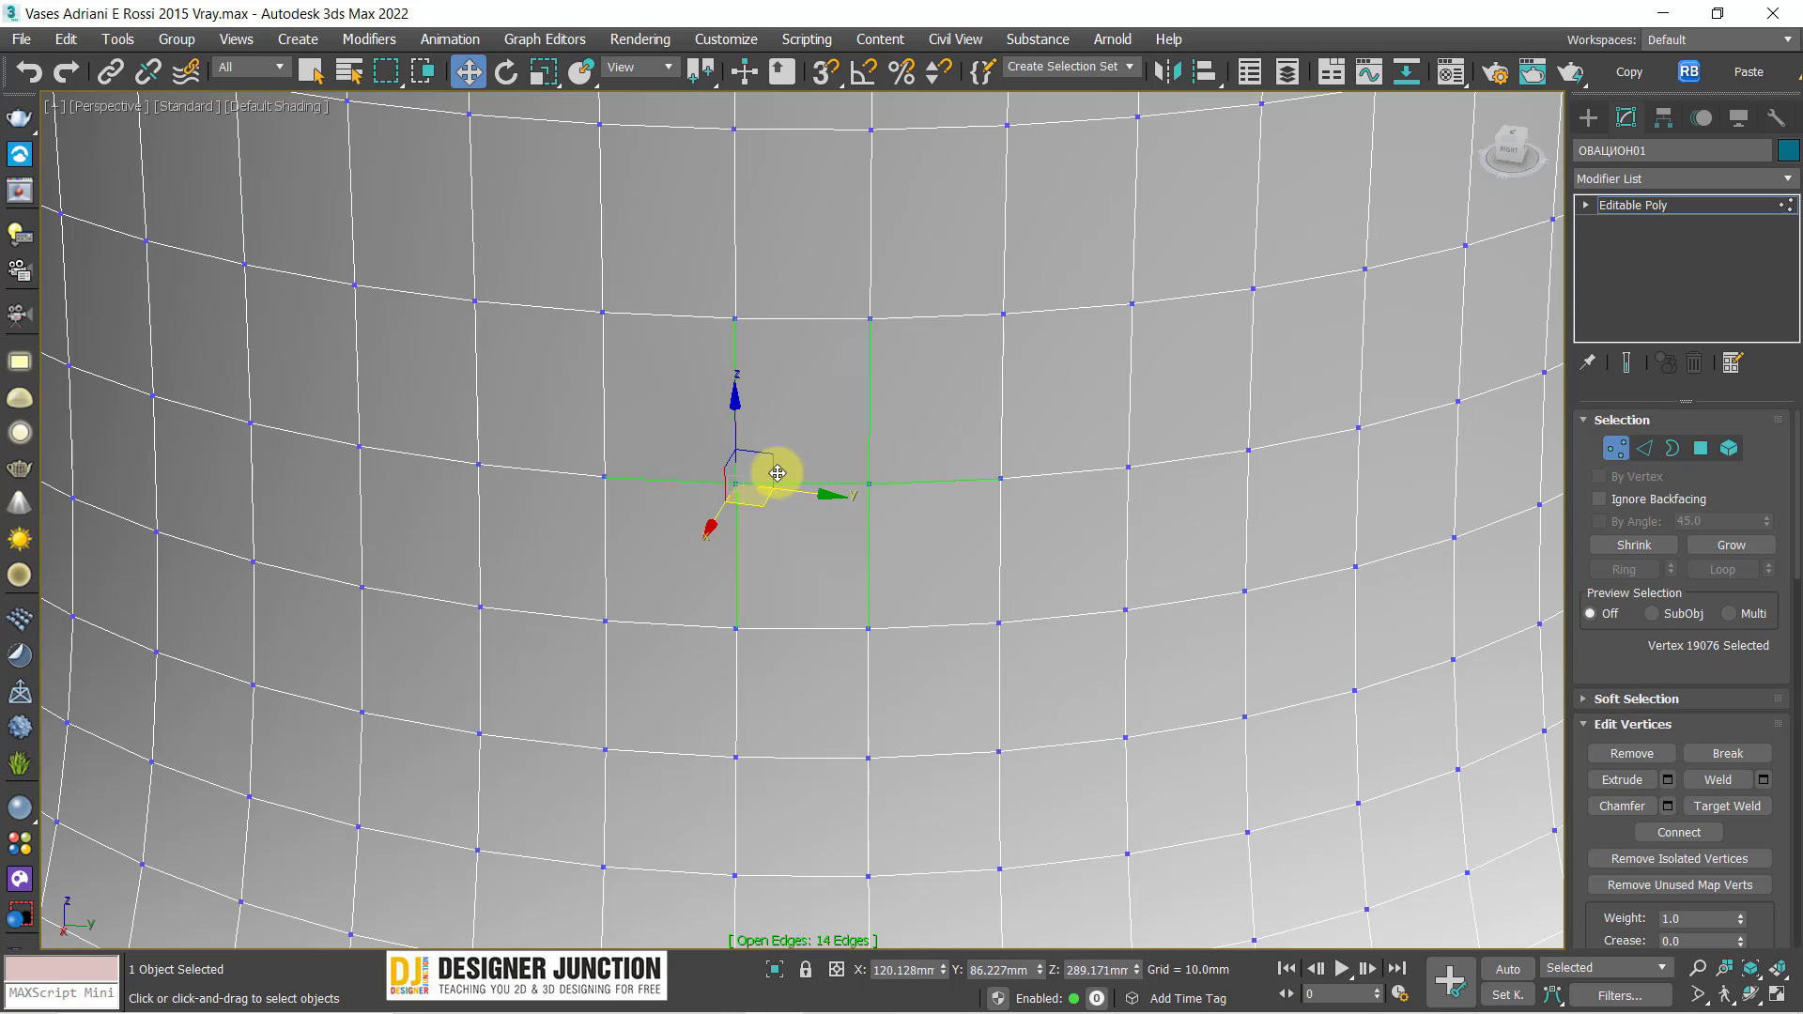
drag(737, 482, 657, 528)
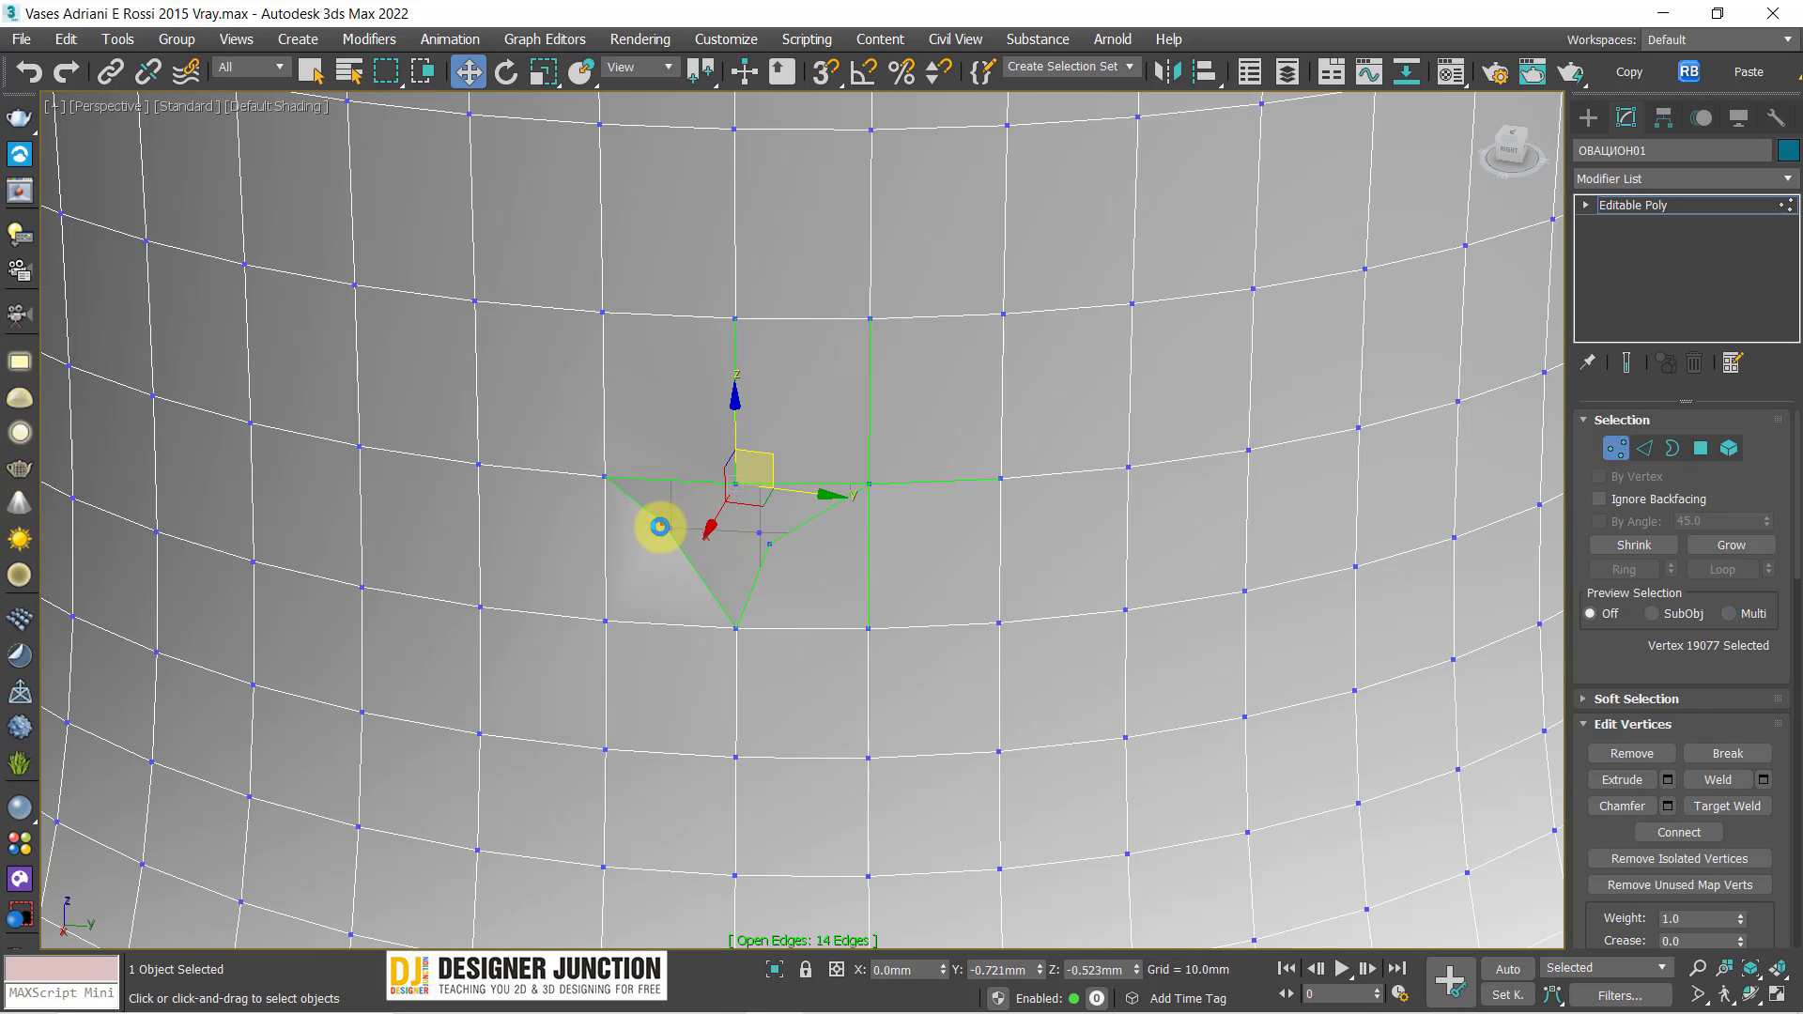
click(735, 479)
drag(728, 450, 724, 413)
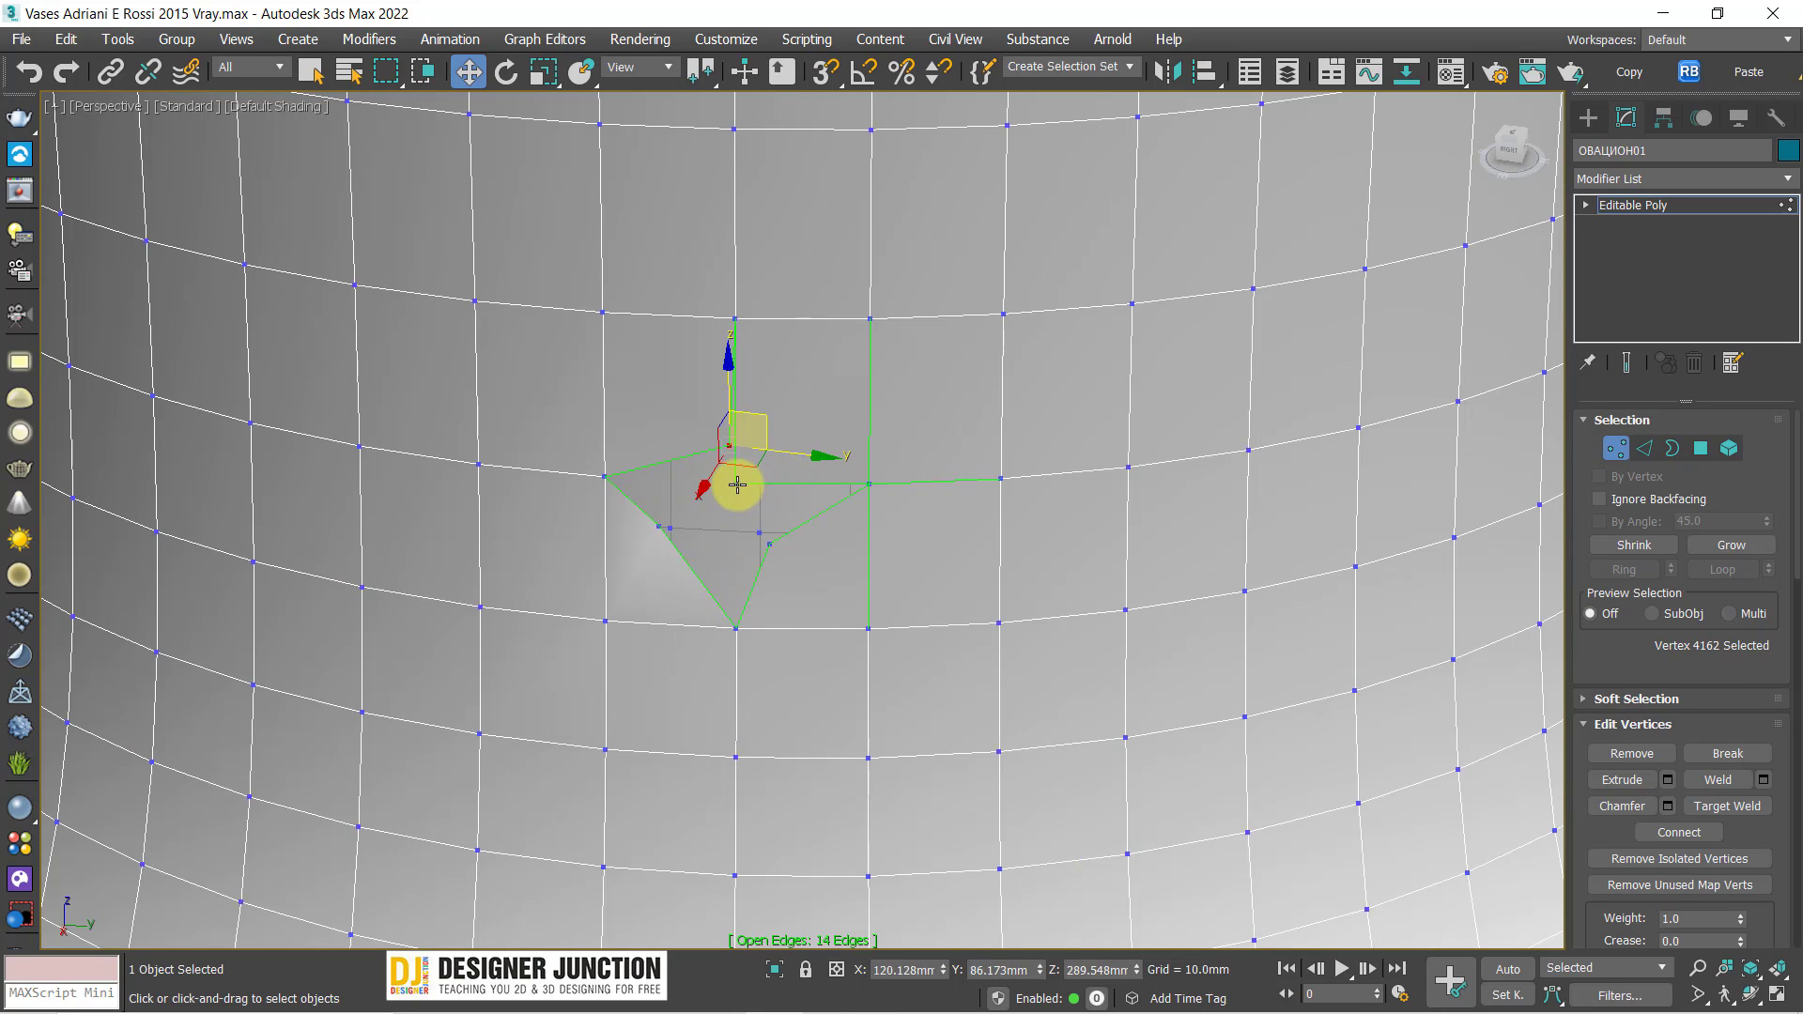
drag(736, 482, 809, 457)
key(ctrl+z)
key(ctrl+z)
key(ctrl+z)
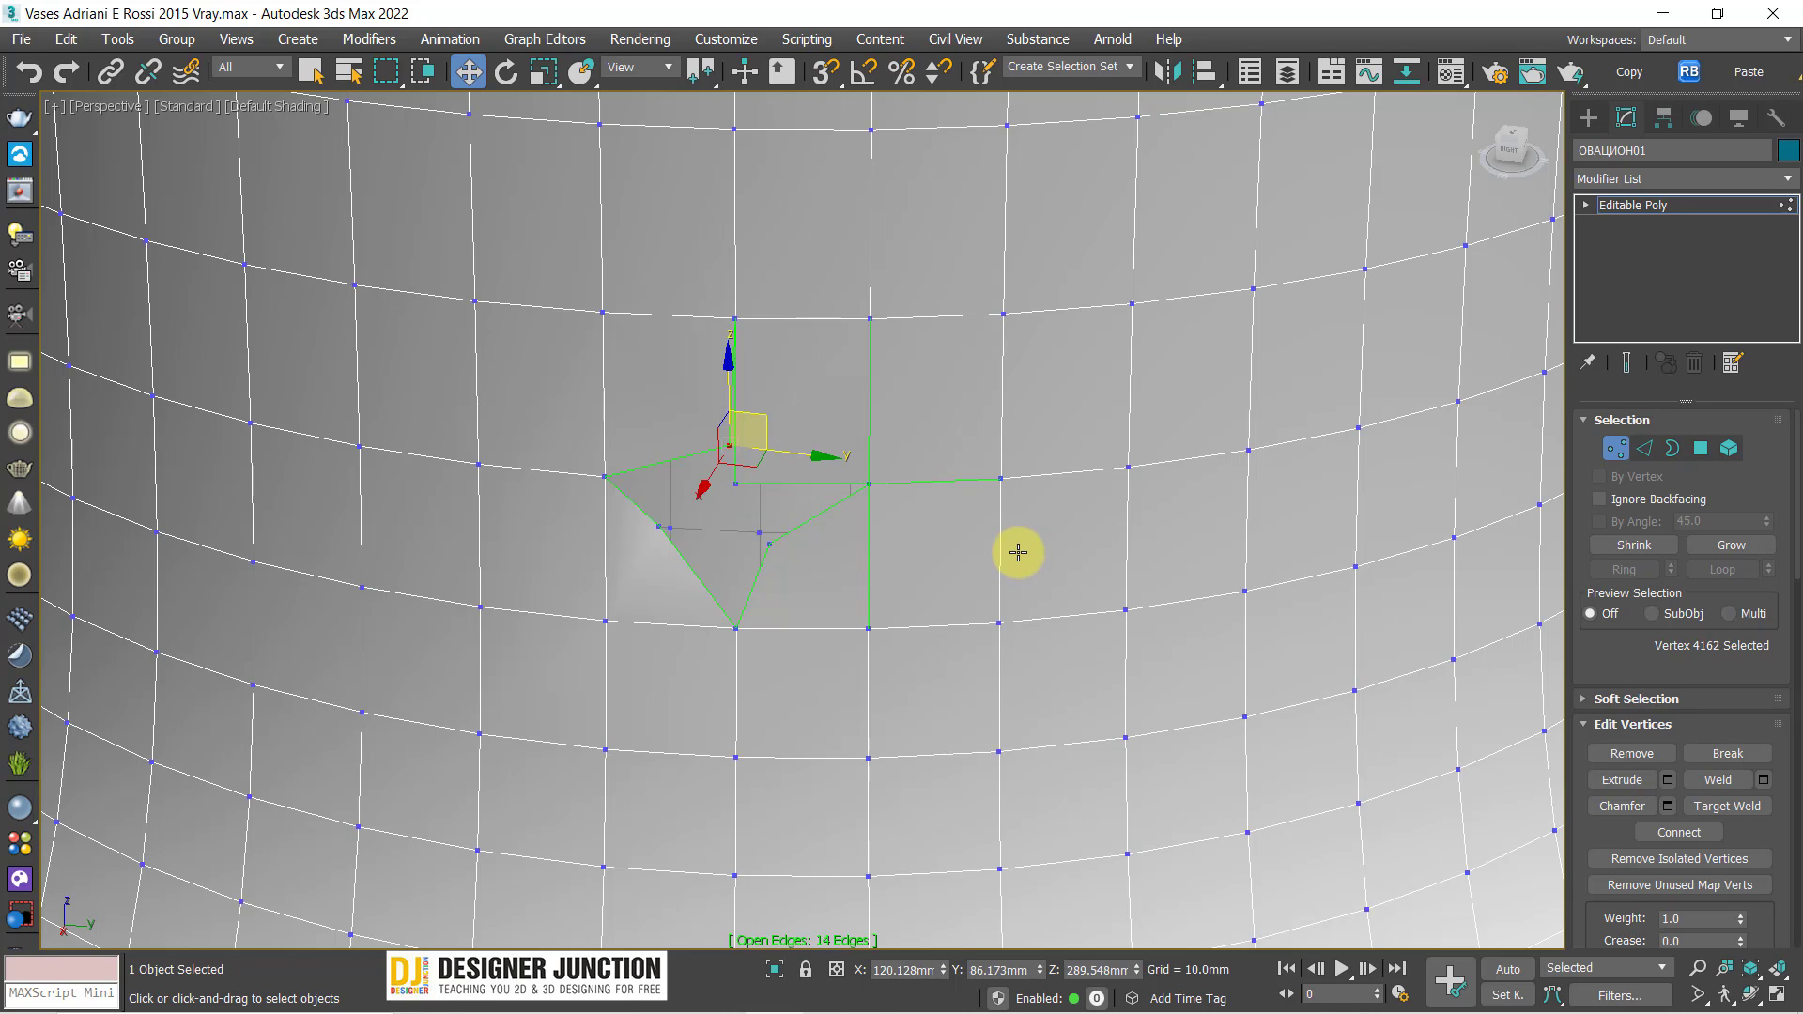
key(ctrl+z)
key(ctrl+z)
key(ctrl+z)
key(ctrl+z)
key(ctrl+z)
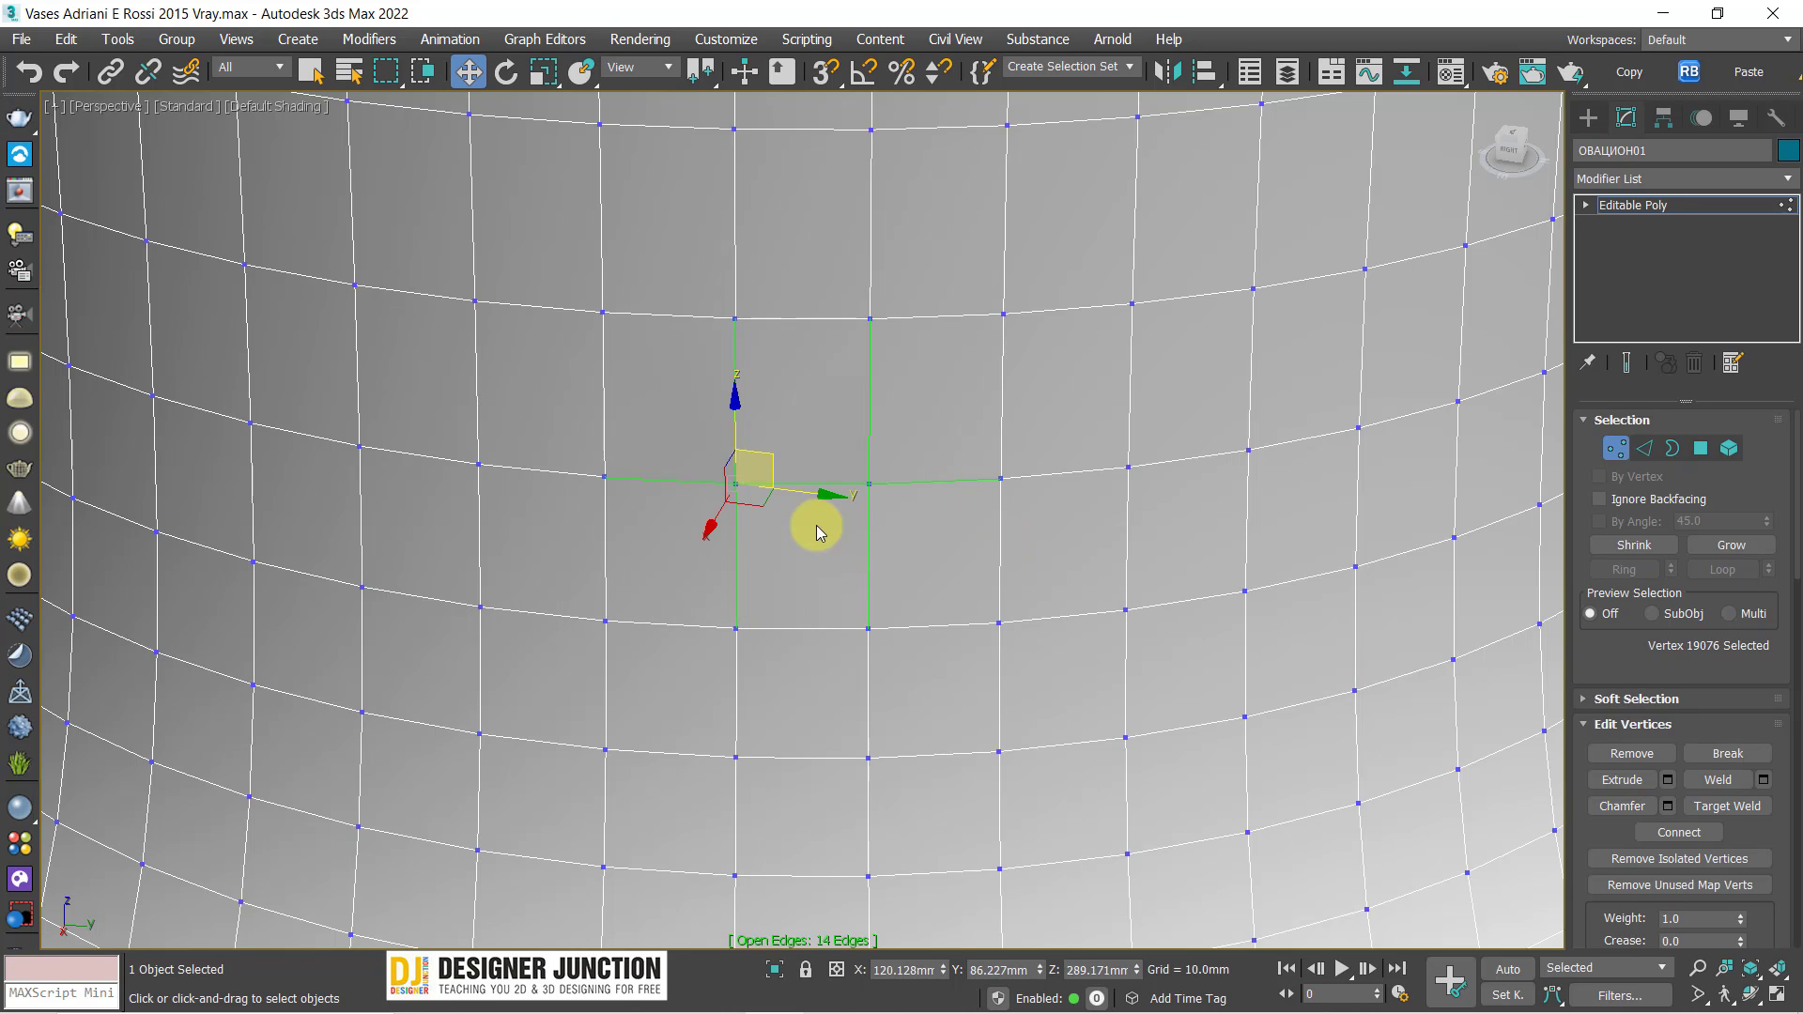
key(shift+z)
Pan, orbit and toggle wireframe to locate the green open-edge gap on the vase
mouse_move(748, 553)
middle_down()
mouse_move(809, 355)
mouse_move(784, 354)
middle_up()
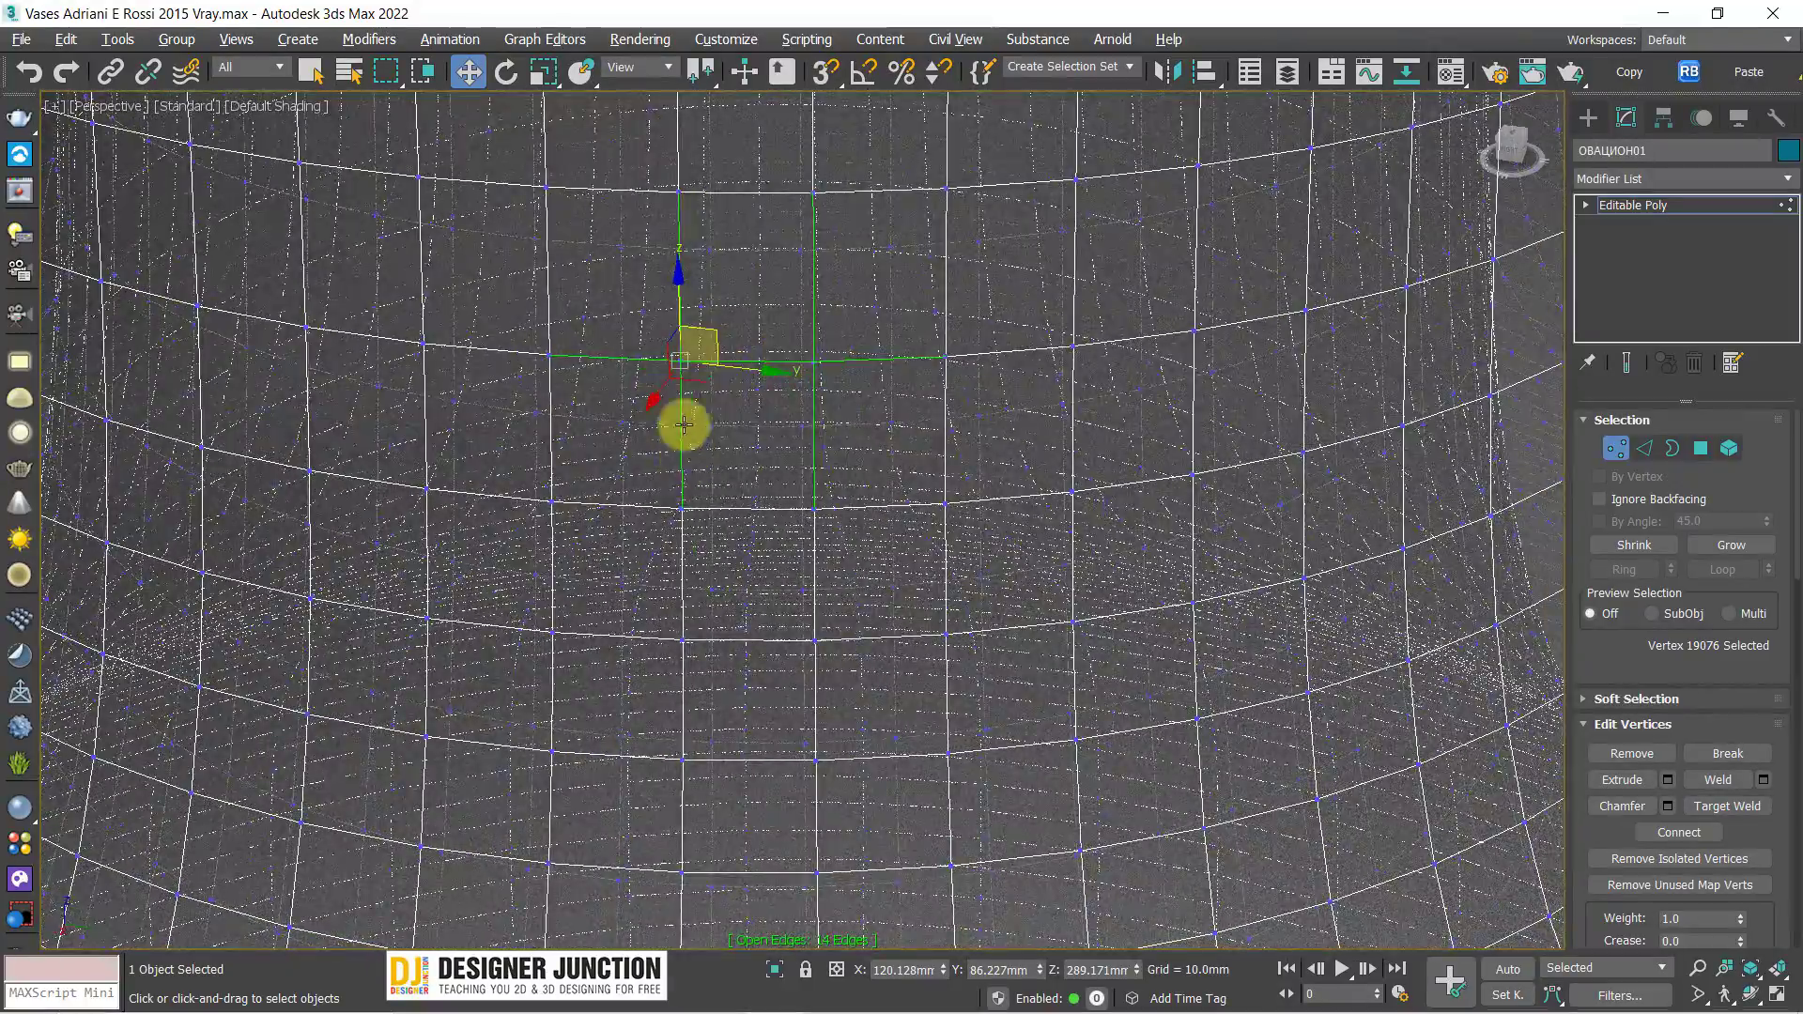
scroll(687, 403, up, 3)
click(635, 245)
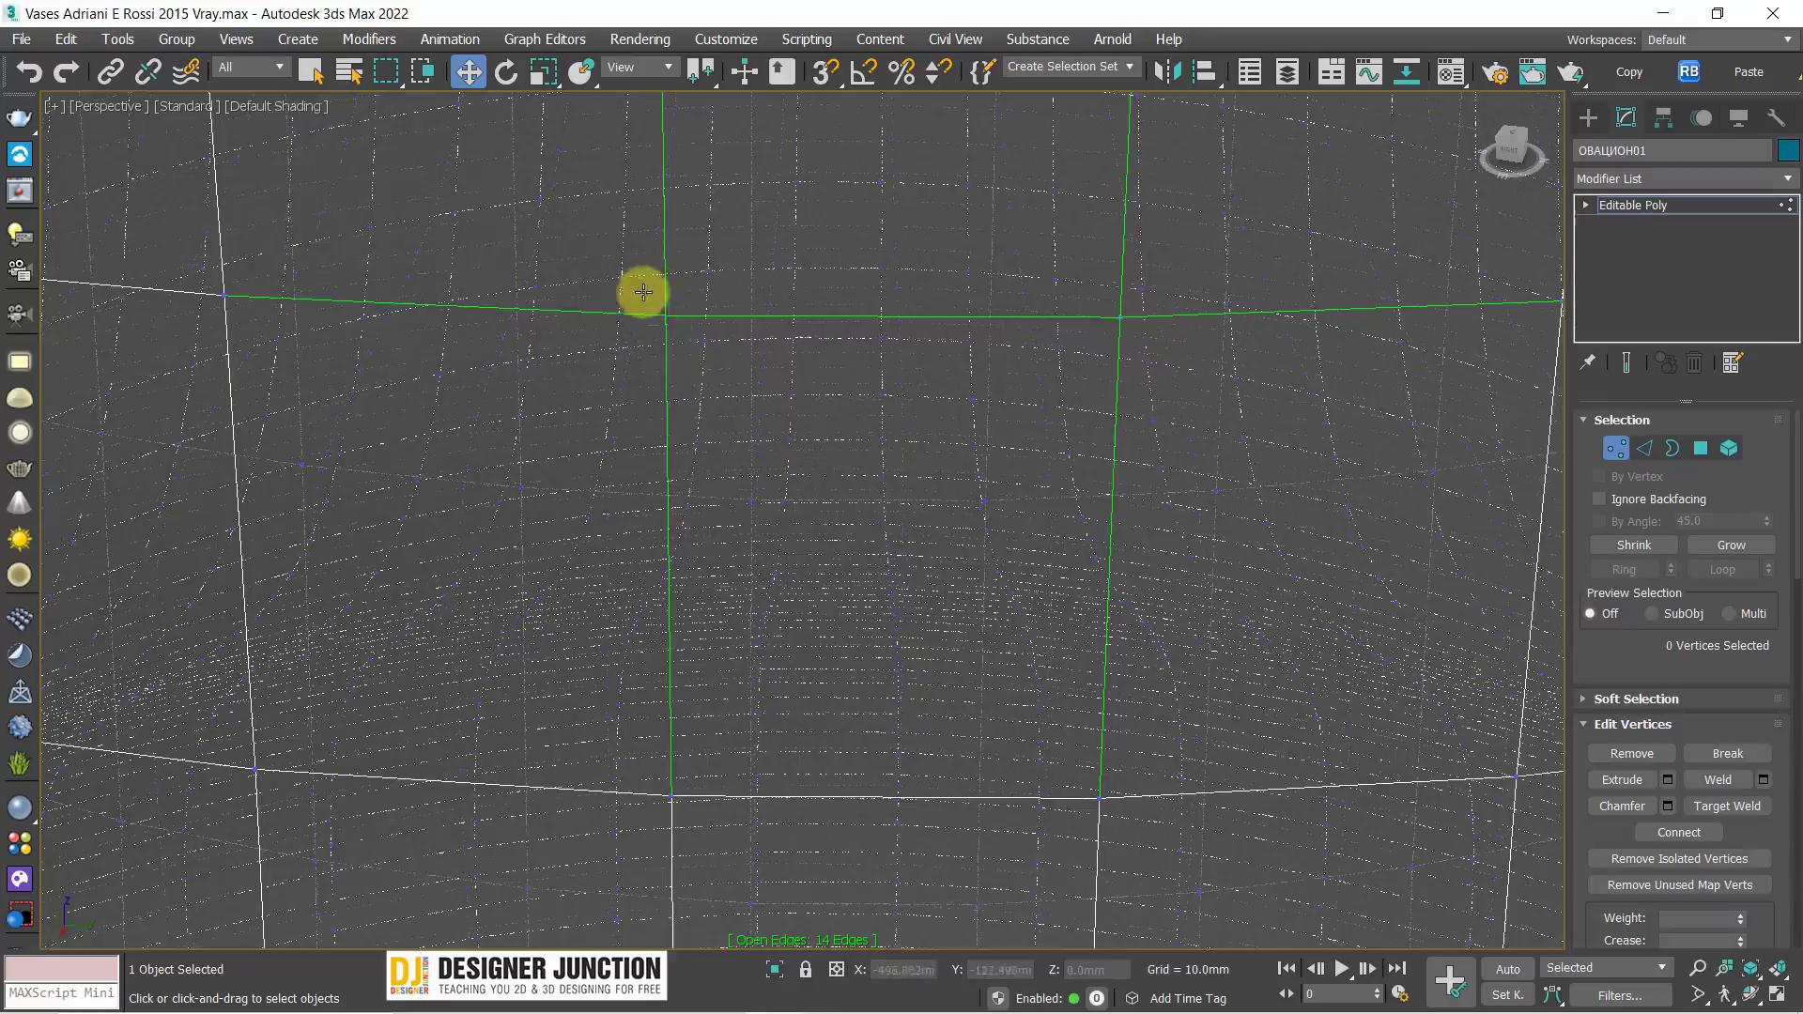
click(691, 354)
mouse_move(843, 429)
alt+middle_down()
mouse_move(617, 405)
mouse_move(1214, 310)
alt+middle_up()
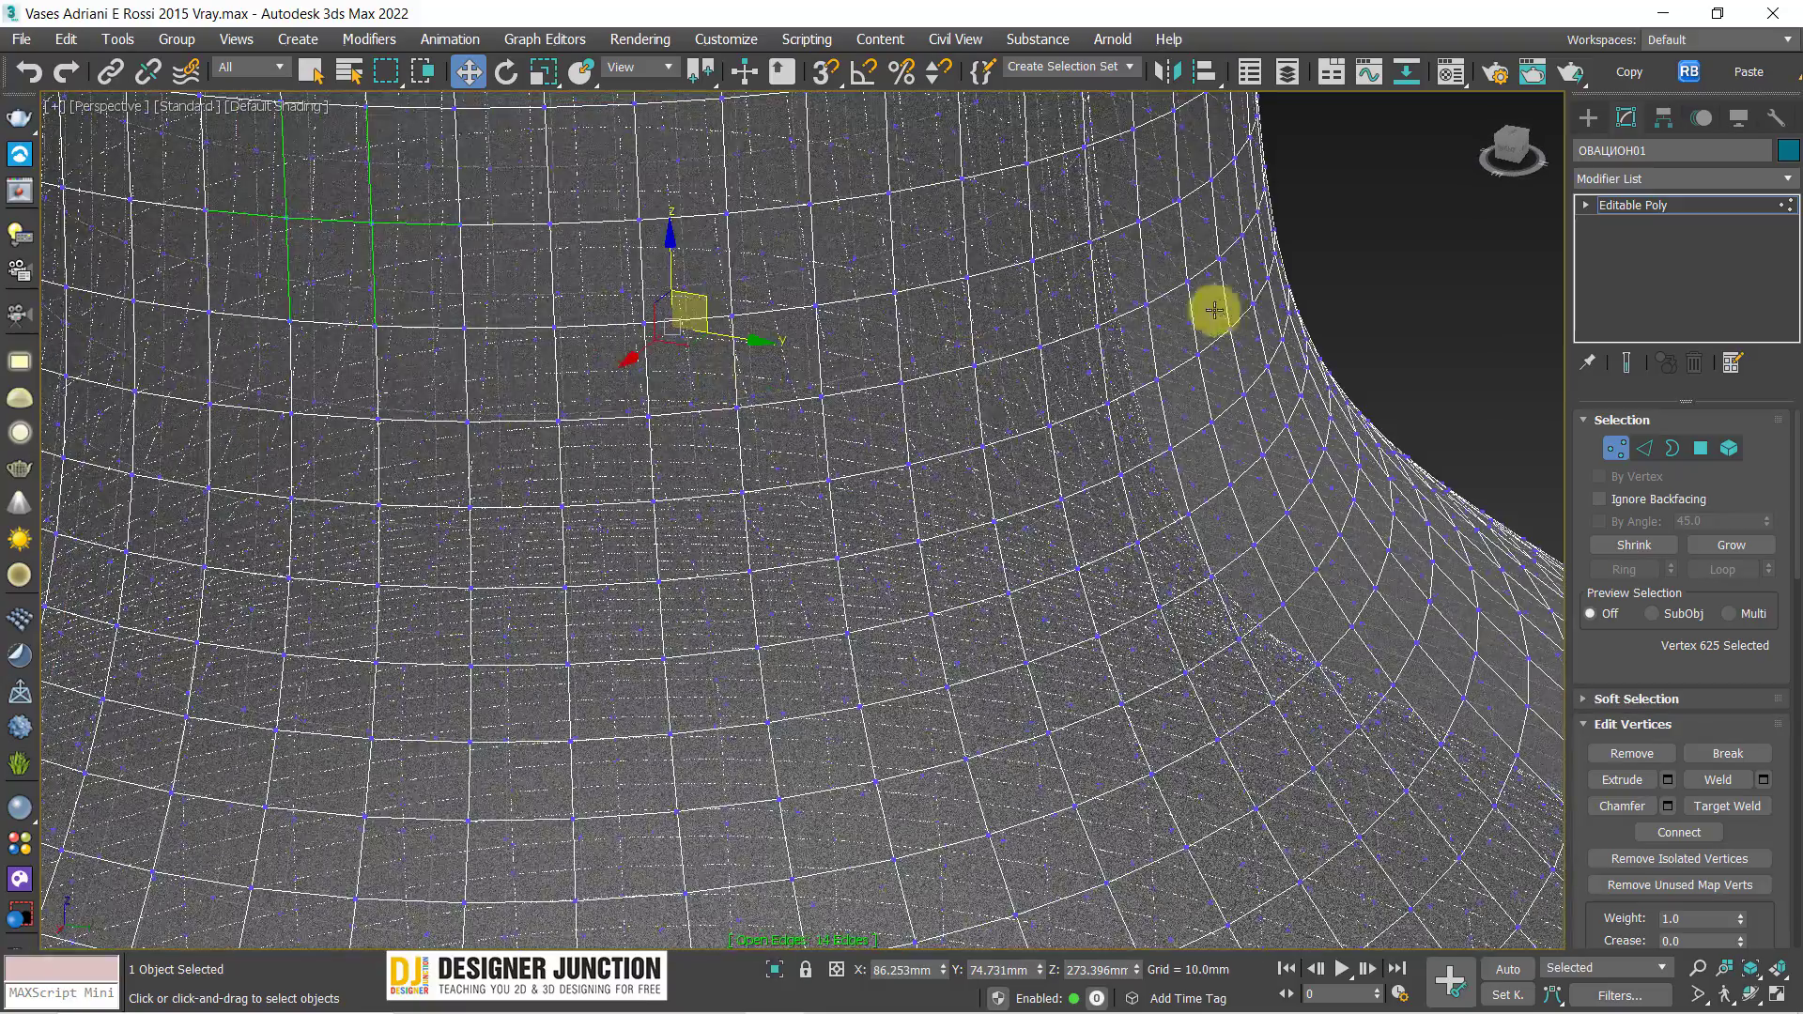
click(890, 318)
key(F3)
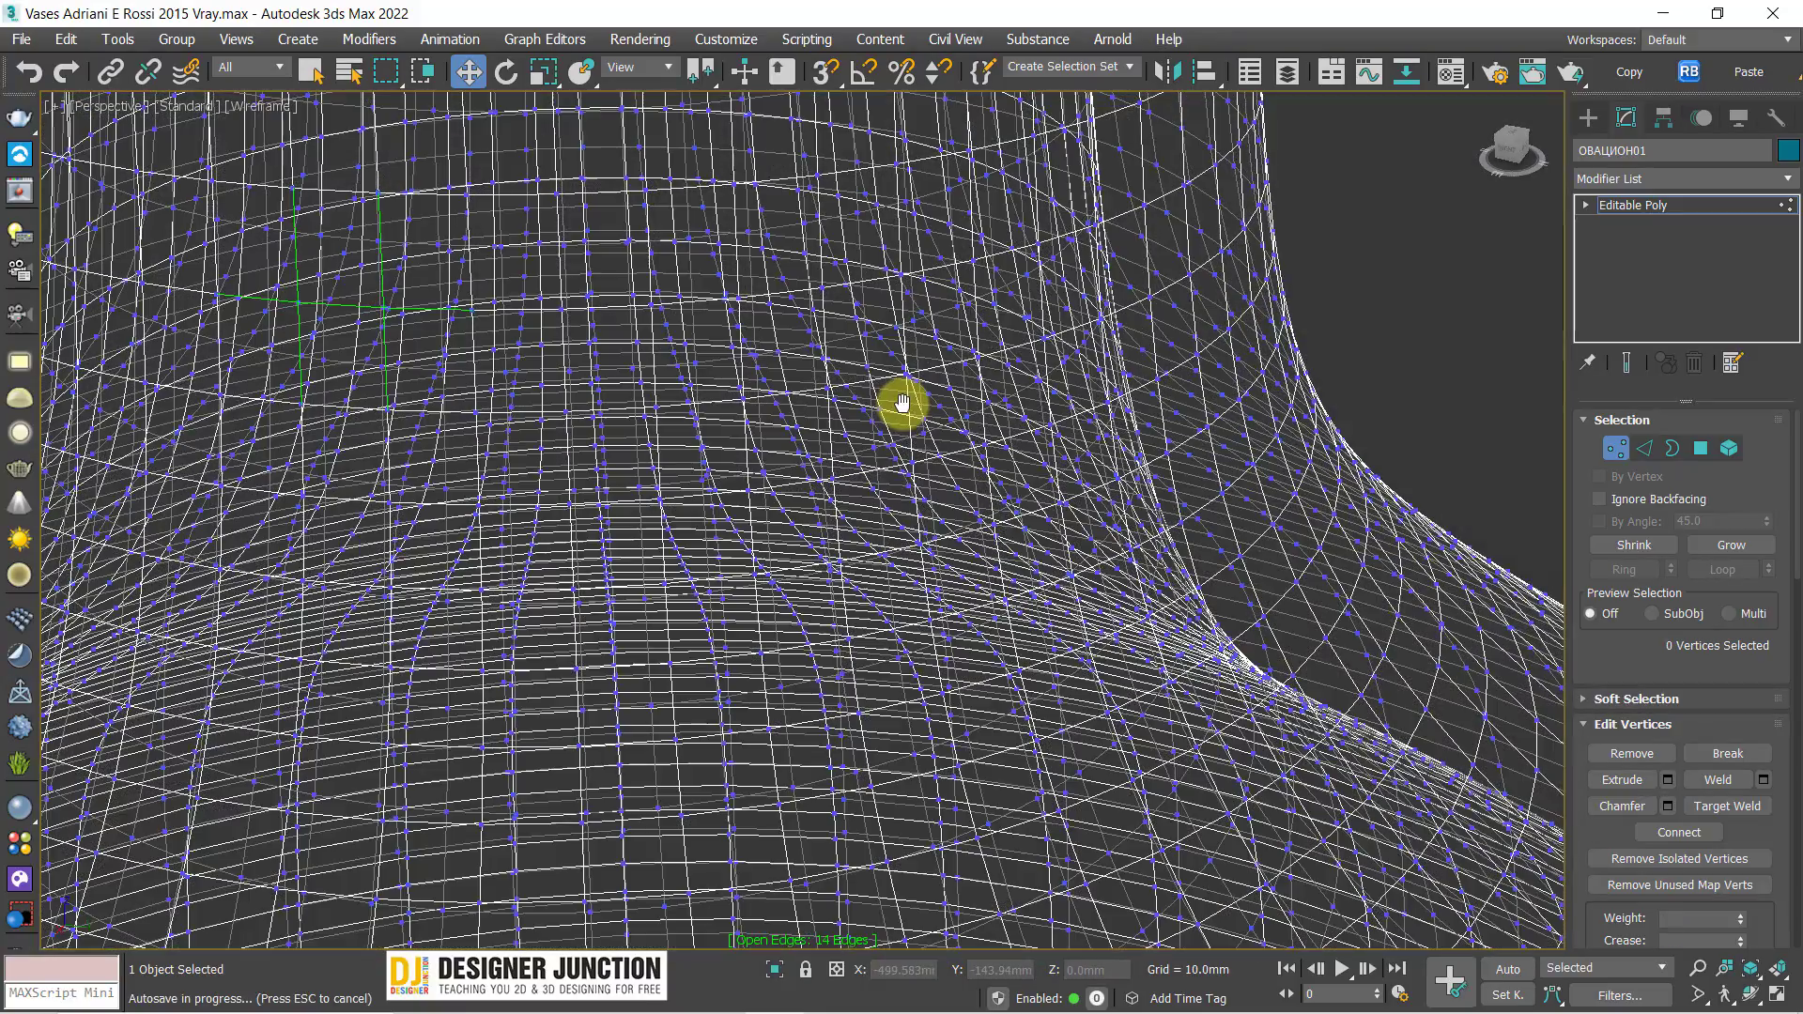
key(F3)
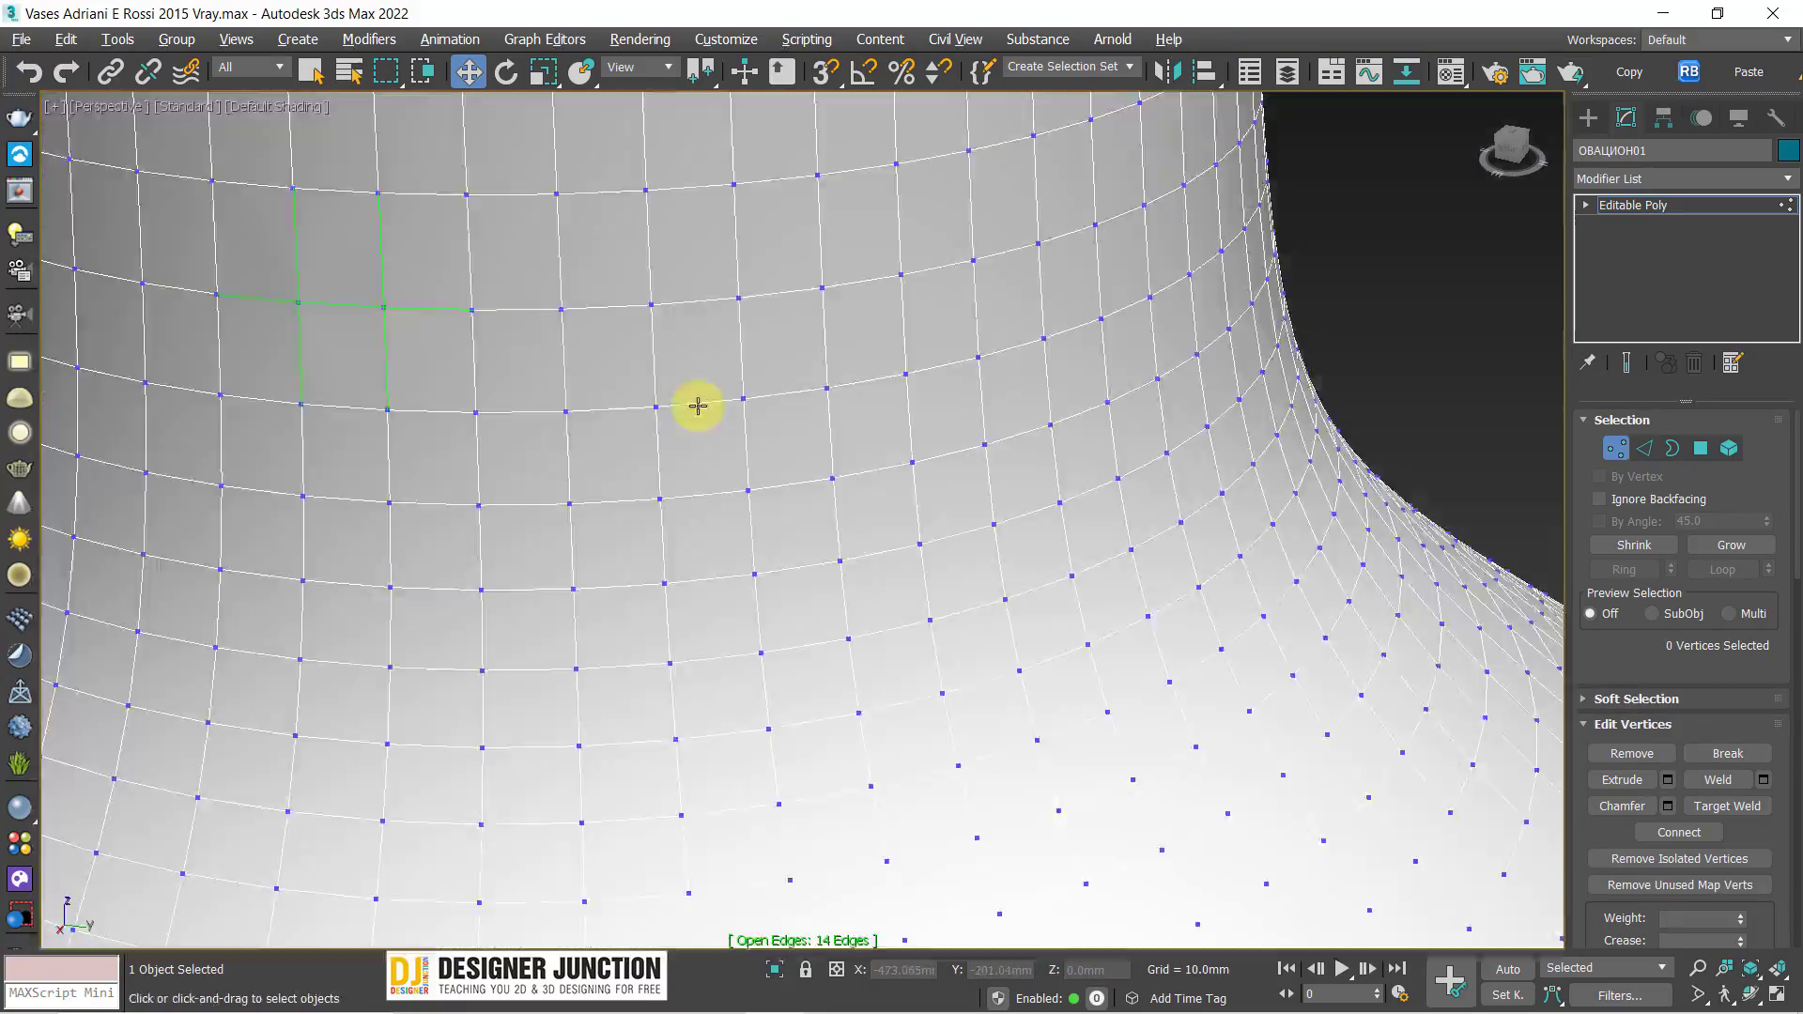
scroll(612, 527, up, 2)
scroll(637, 456, up, 2)
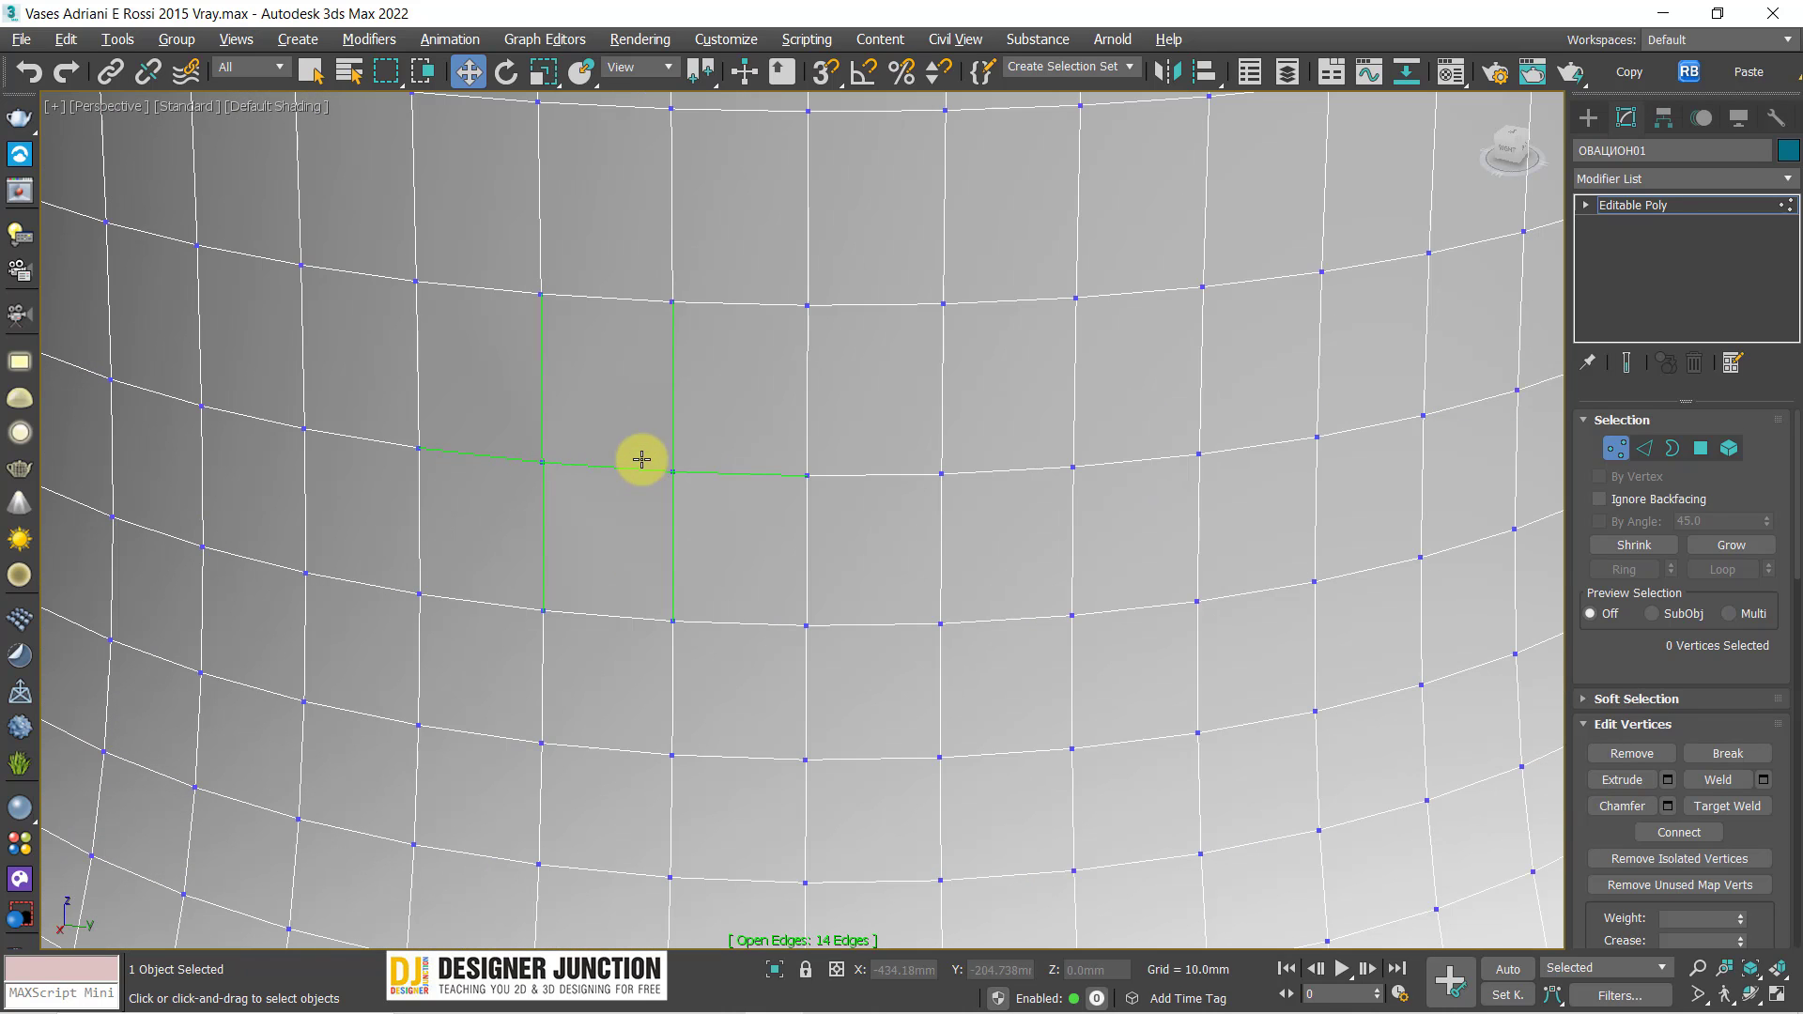
scroll(720, 476, up, 3)
scroll(733, 474, down, 2)
Select the overlapping vertices at the open-edge gap corner
click(737, 470)
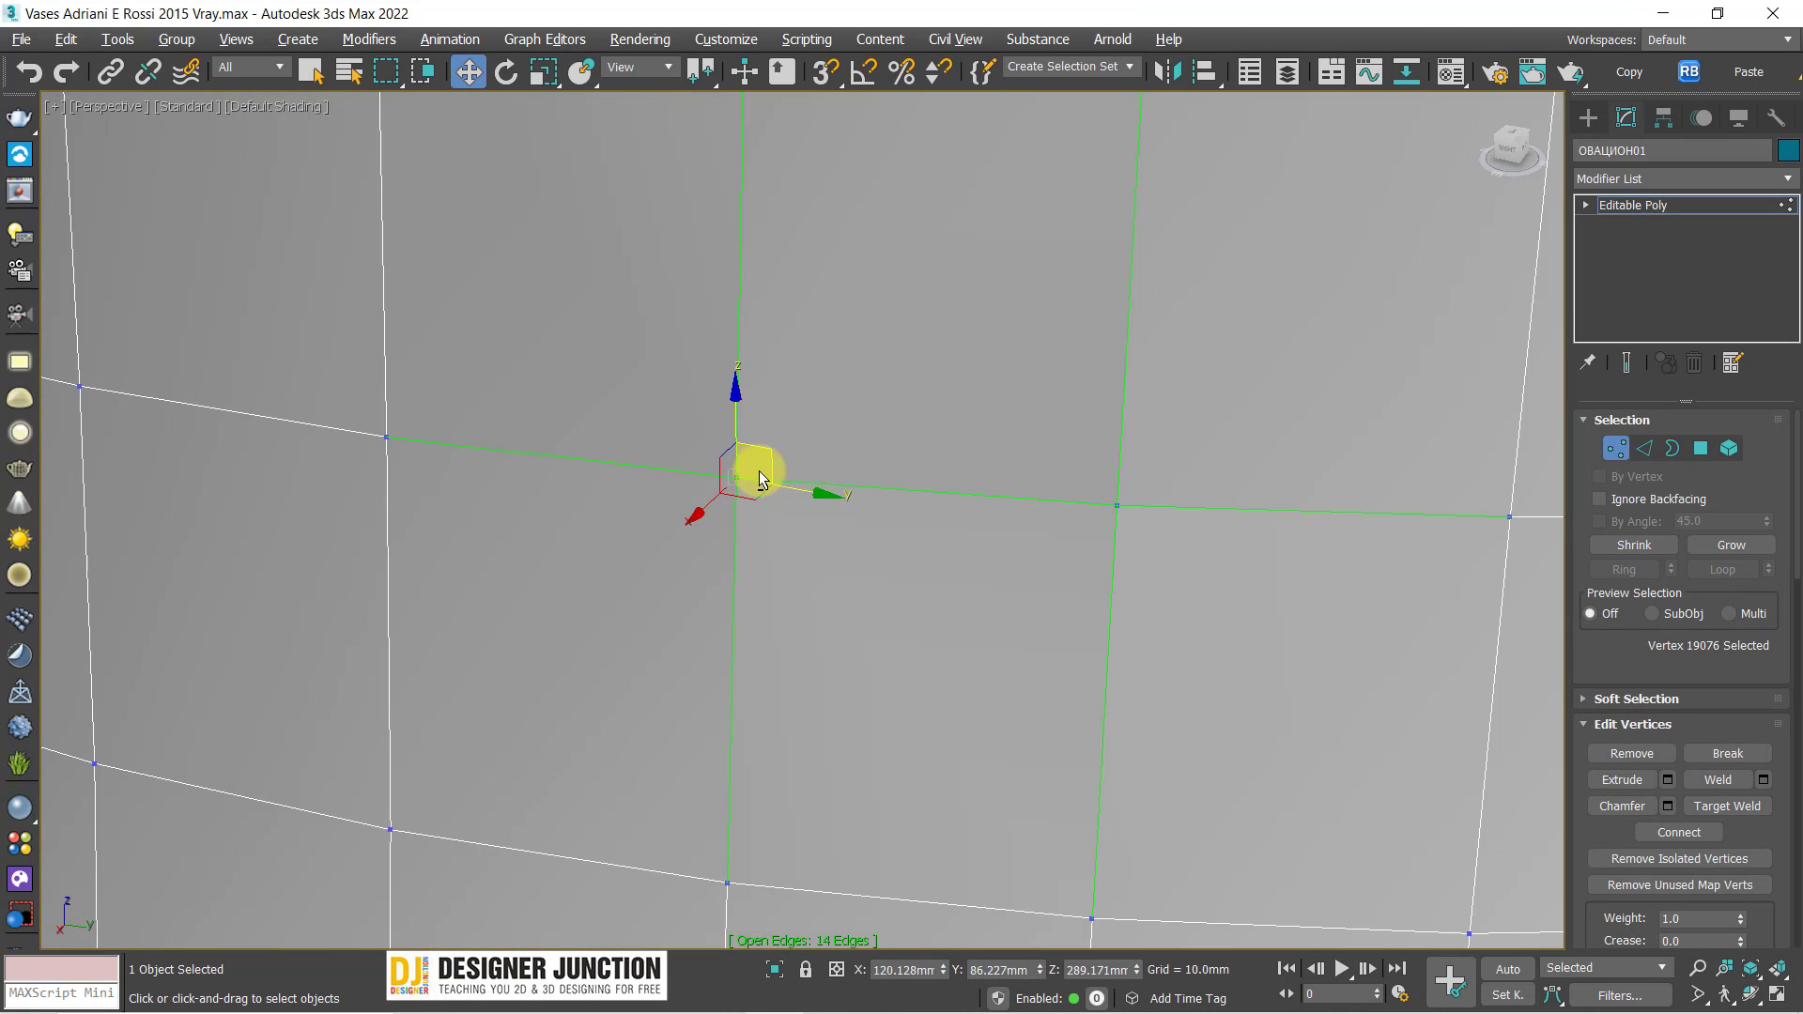
scroll(742, 484, up, 3)
drag(769, 490, 817, 514)
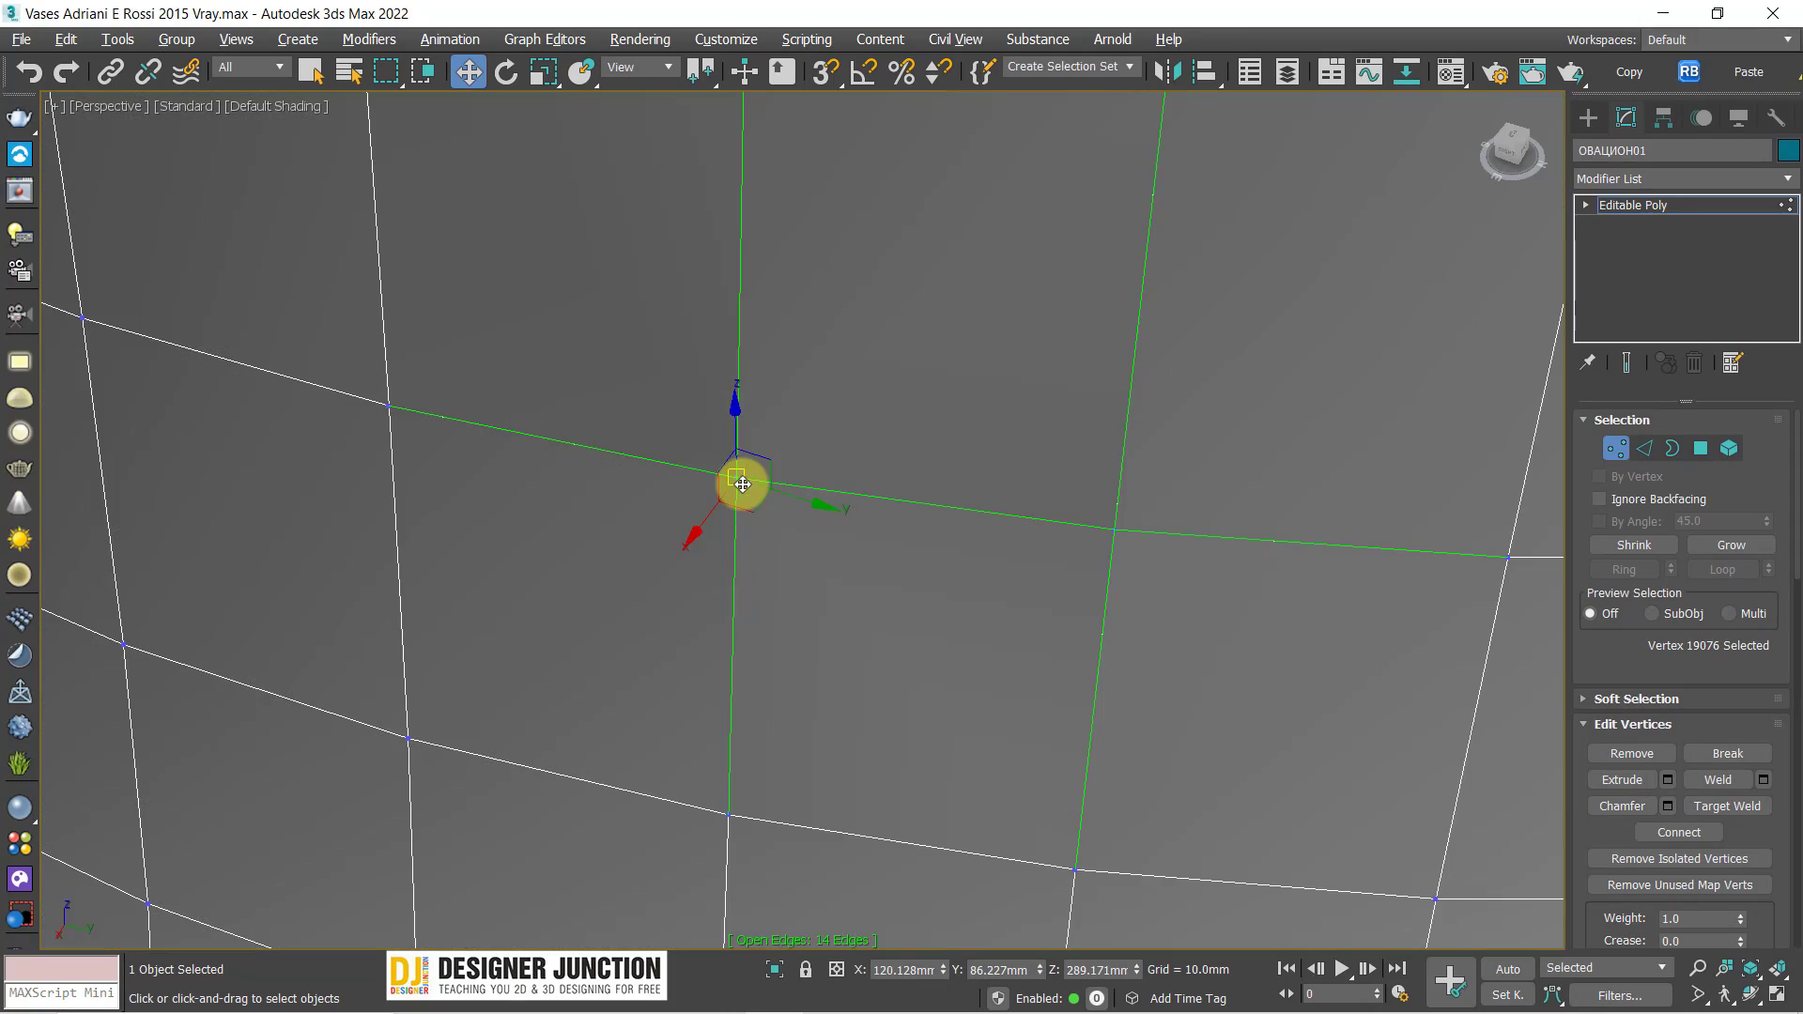
mouse_move(749, 495)
alt+middle_down()
mouse_move(797, 542)
mouse_move(652, 414)
mouse_move(722, 449)
alt+middle_up()
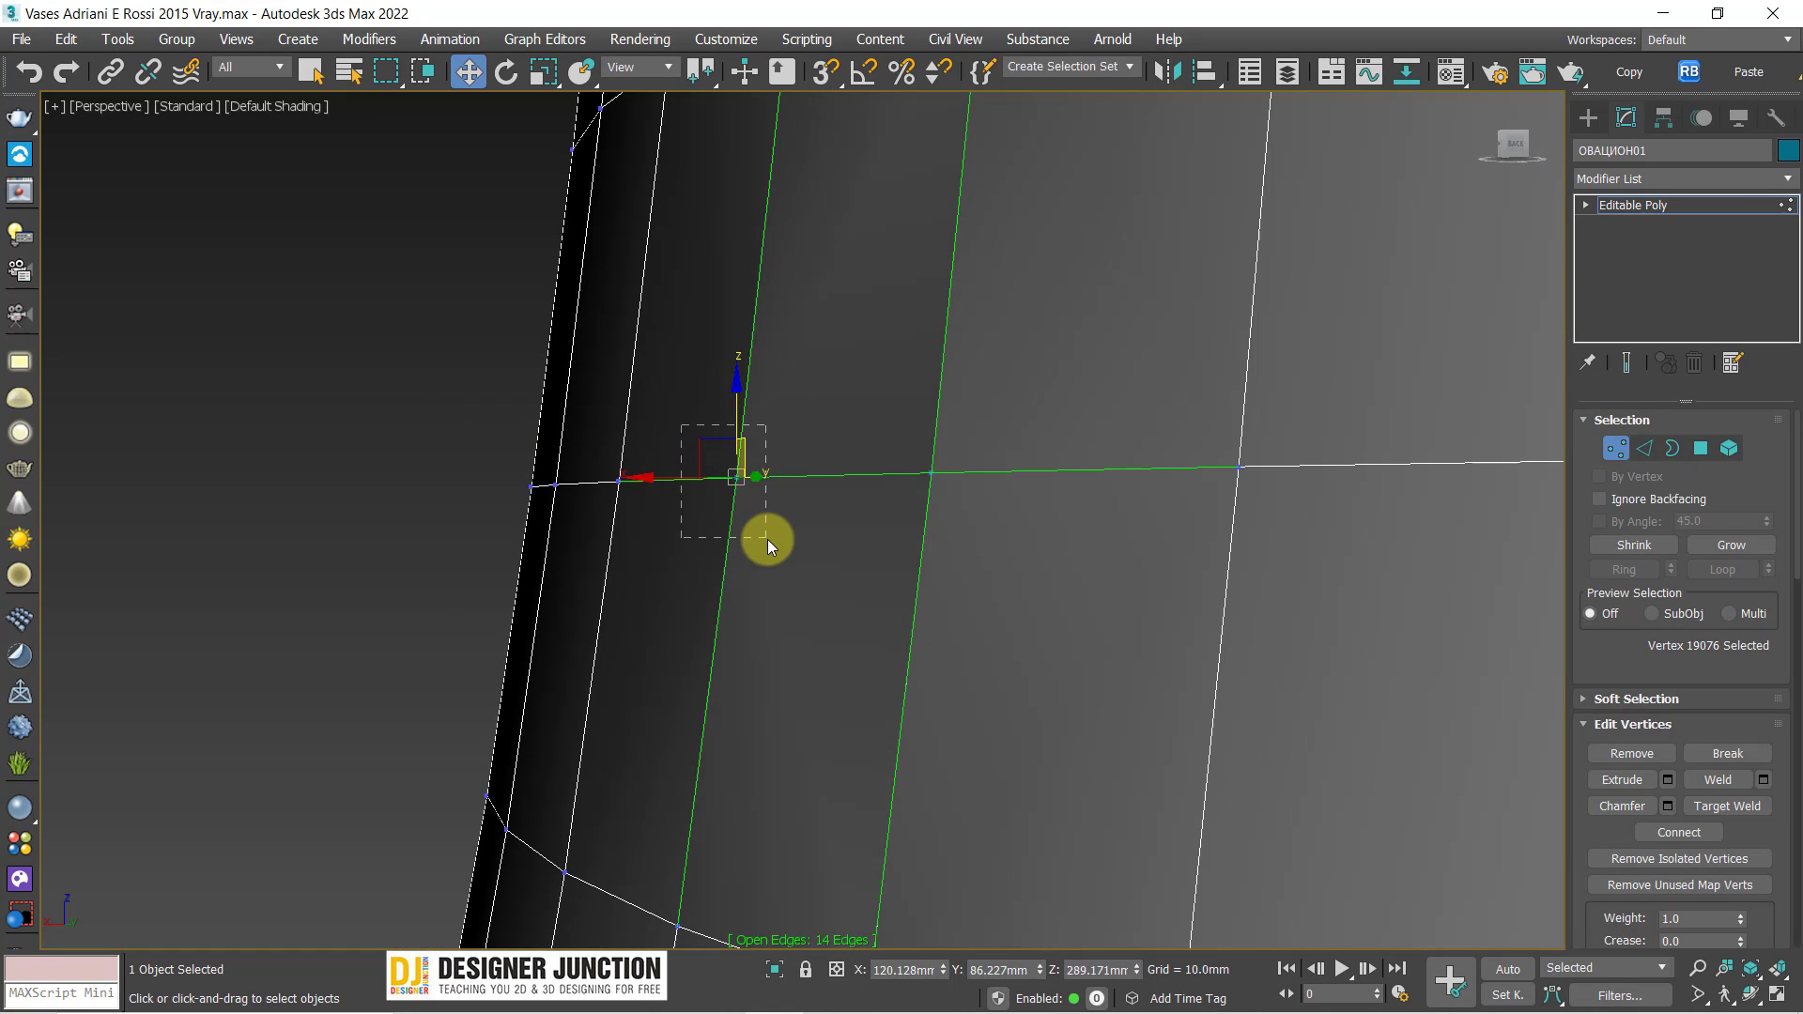
click(766, 538)
click(737, 479)
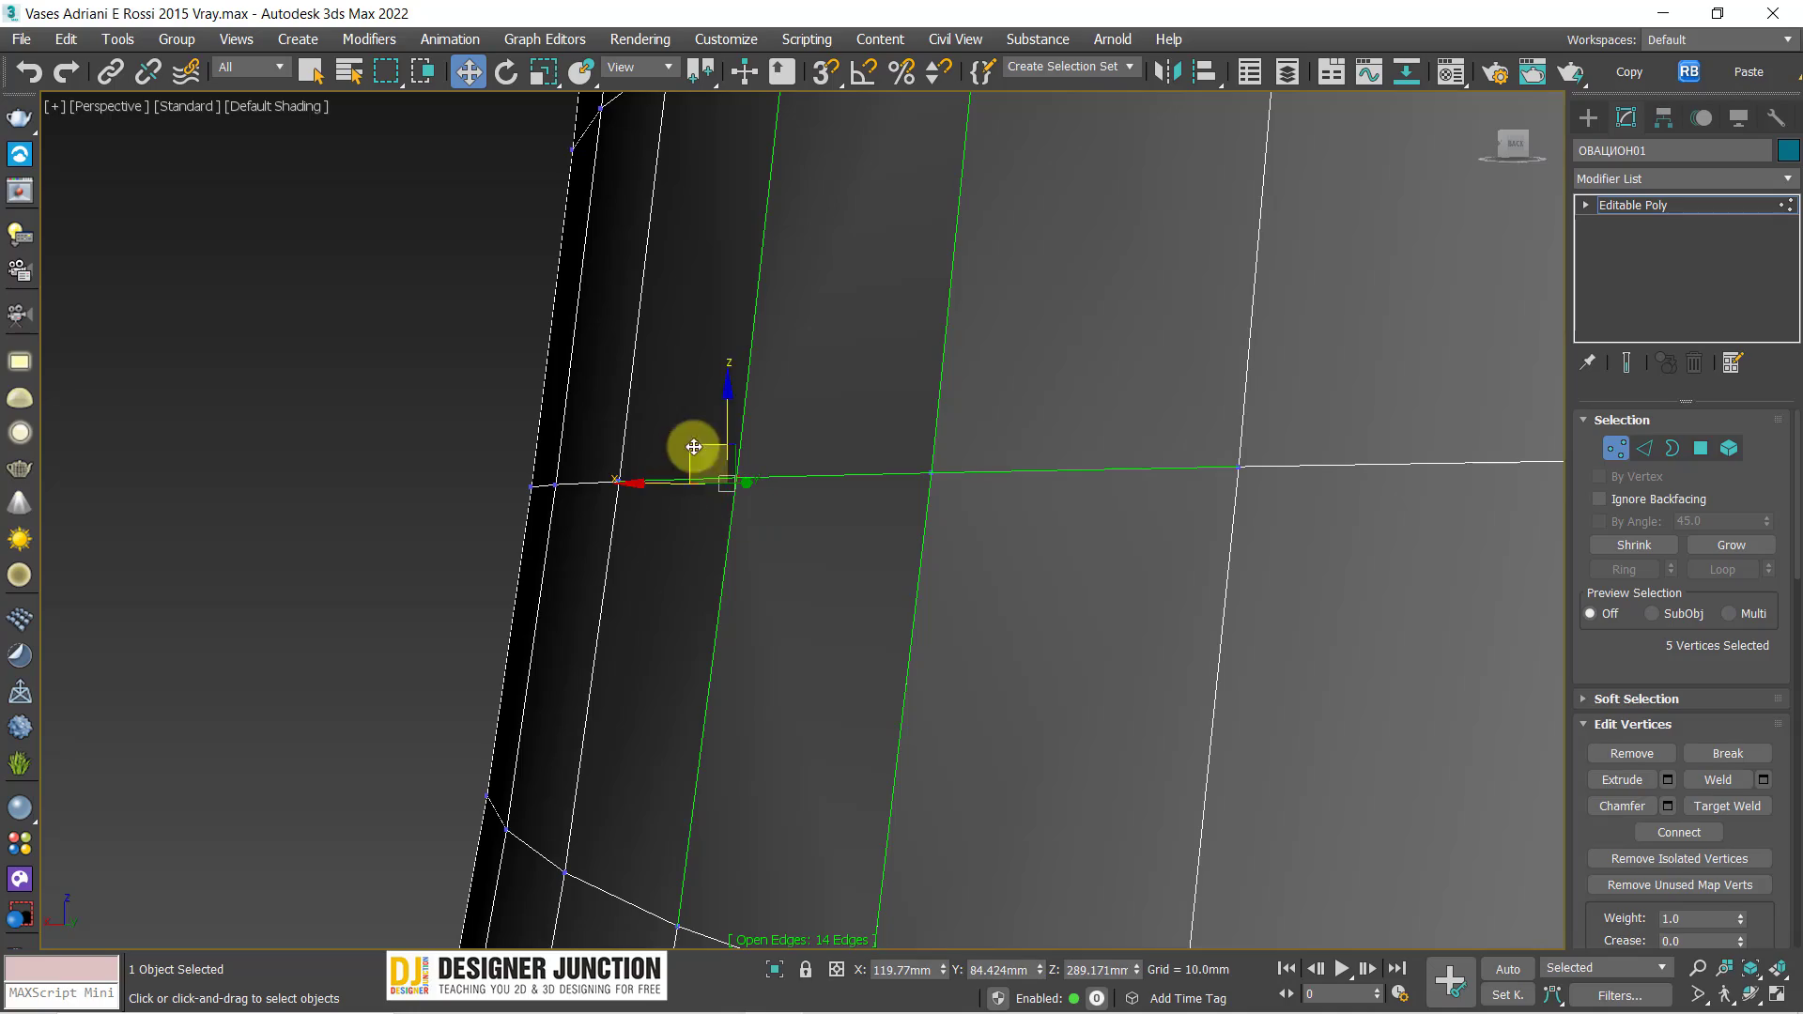
click(695, 454)
click(738, 480)
scroll(514, 443, down, 5)
Narrow the selection to the four gap vertices at the neck junction
mouse_move(578, 451)
alt+middle_down()
mouse_move(362, 450)
mouse_move(415, 487)
mouse_move(362, 482)
alt+middle_up()
scroll(503, 472, up, 5)
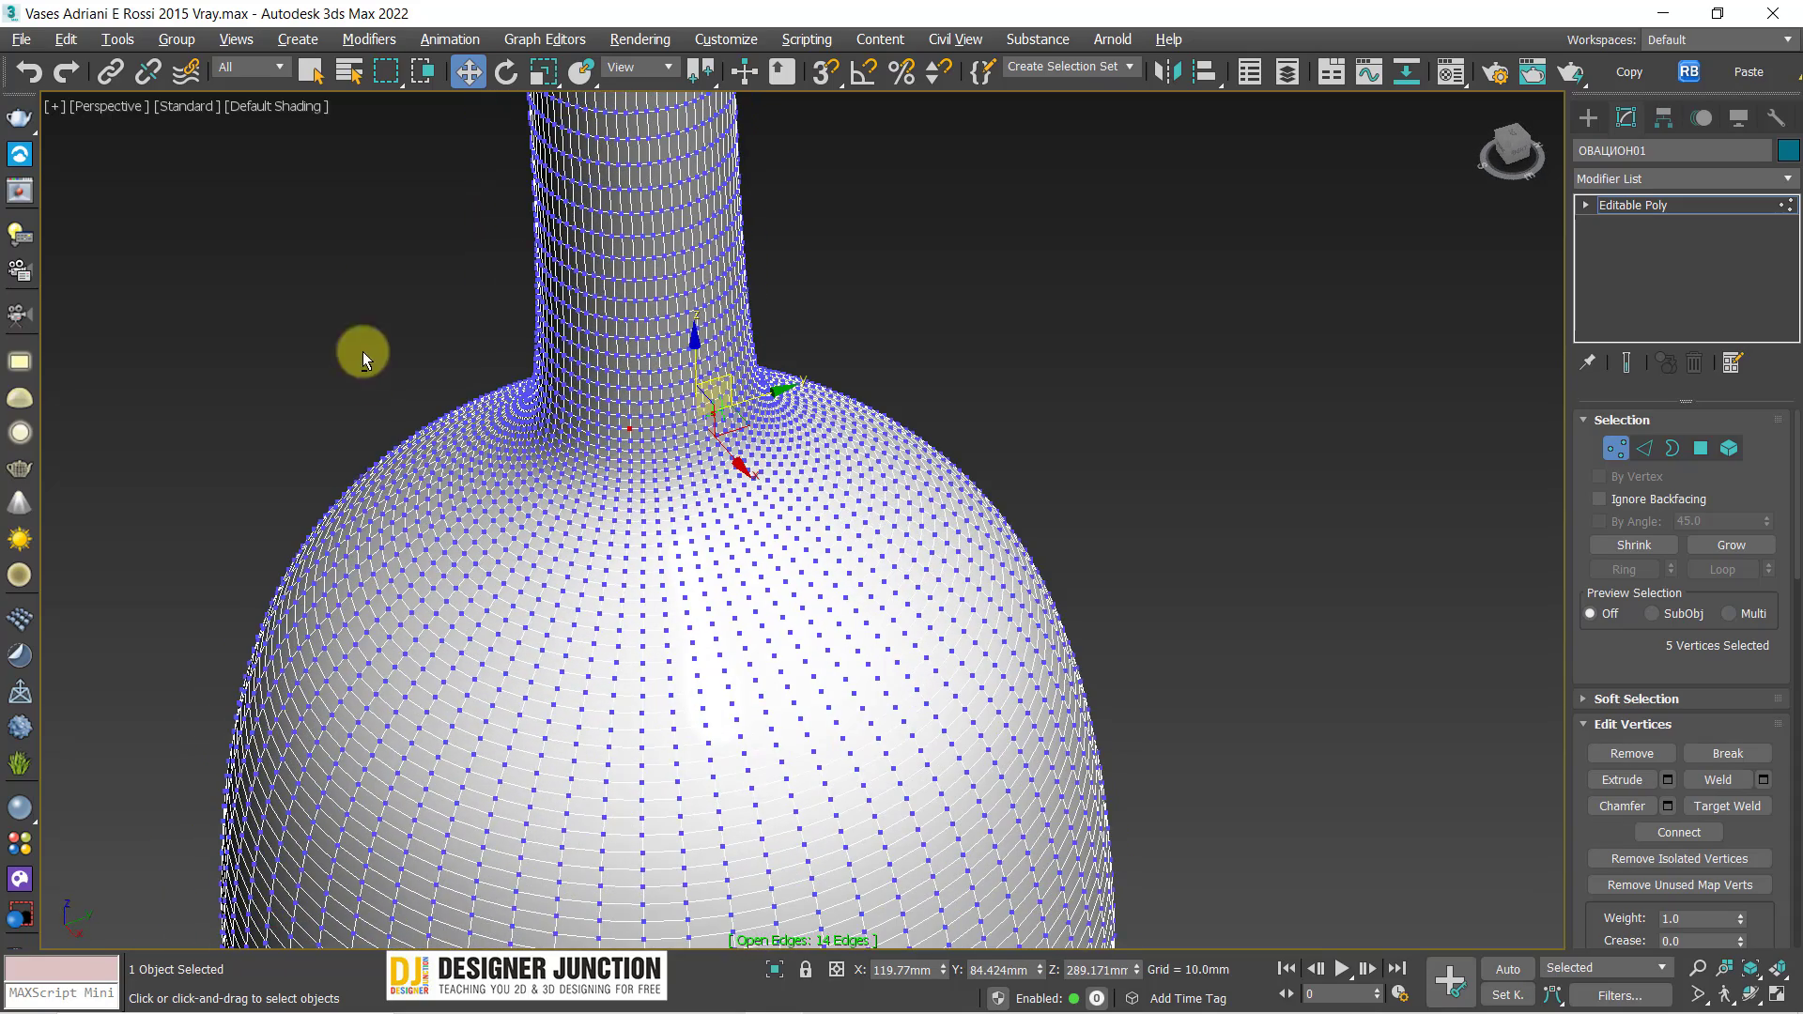
drag(622, 511, 625, 513)
scroll(776, 488, up, 10)
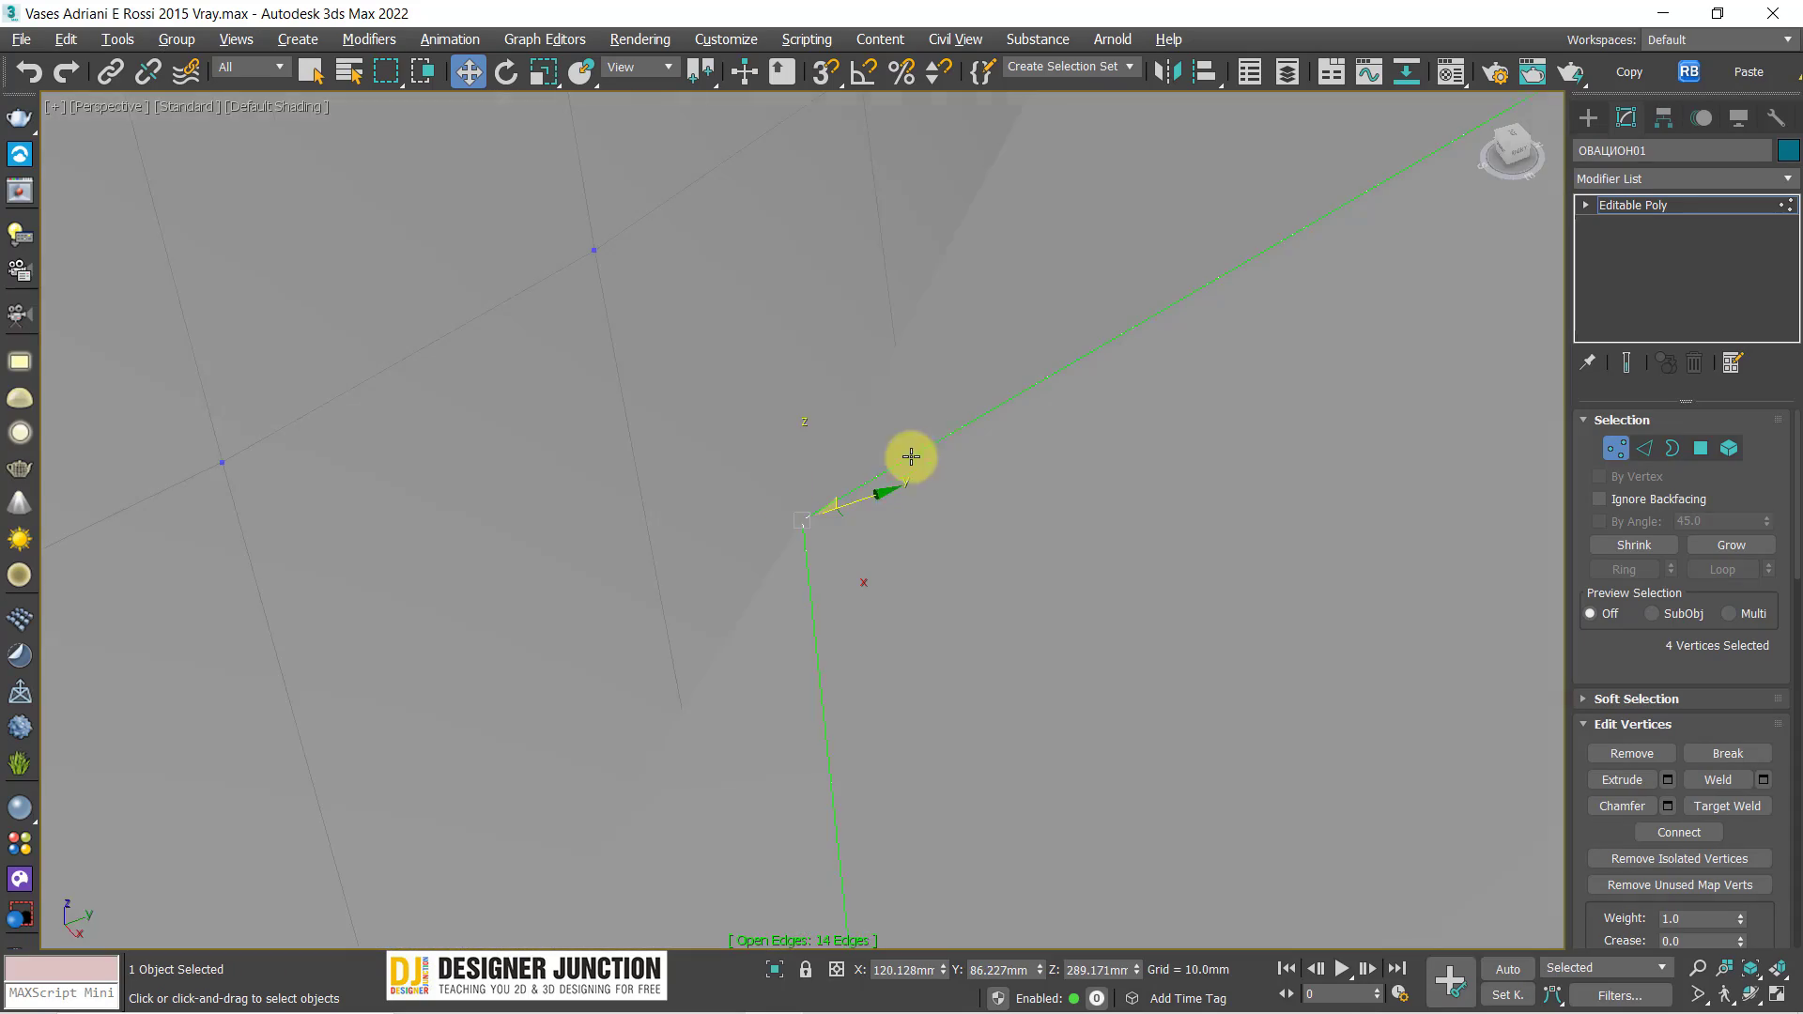
scroll(808, 443, down, 6)
scroll(806, 442, down, 3)
scroll(789, 422, up, 1)
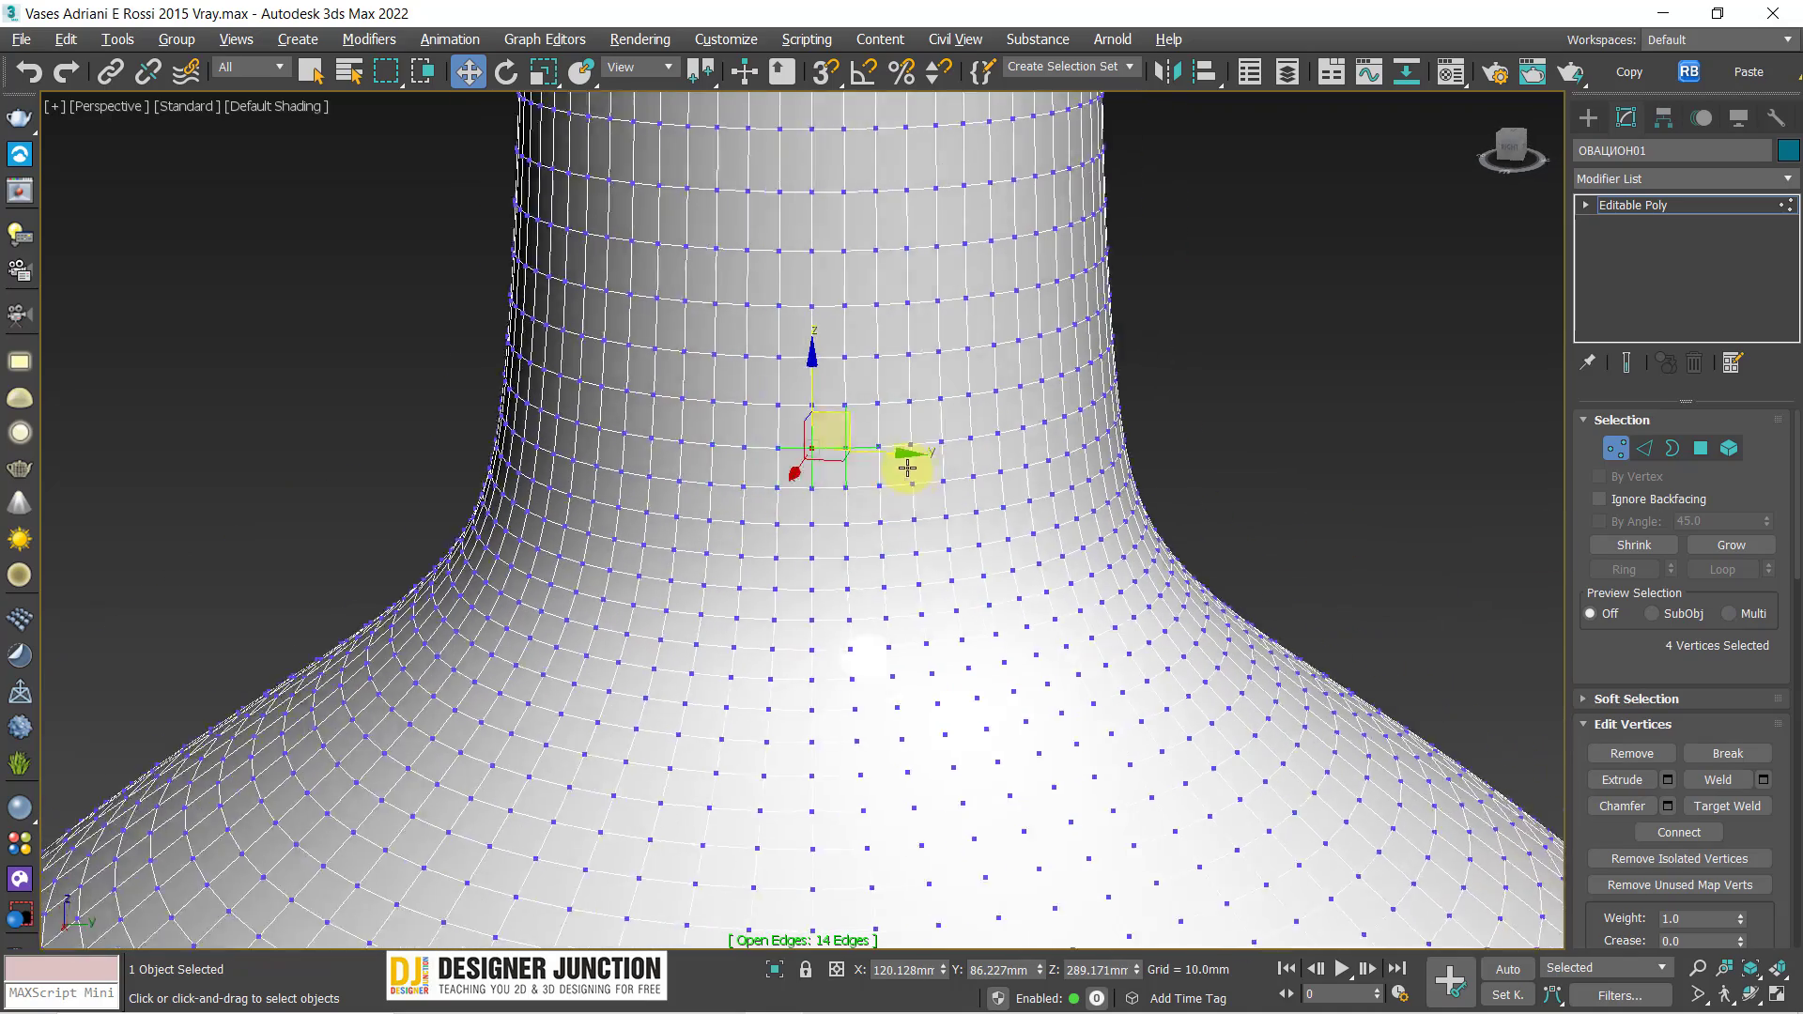
alt+middle_drag(909, 463, 893, 510)
scroll(858, 511, up, 2)
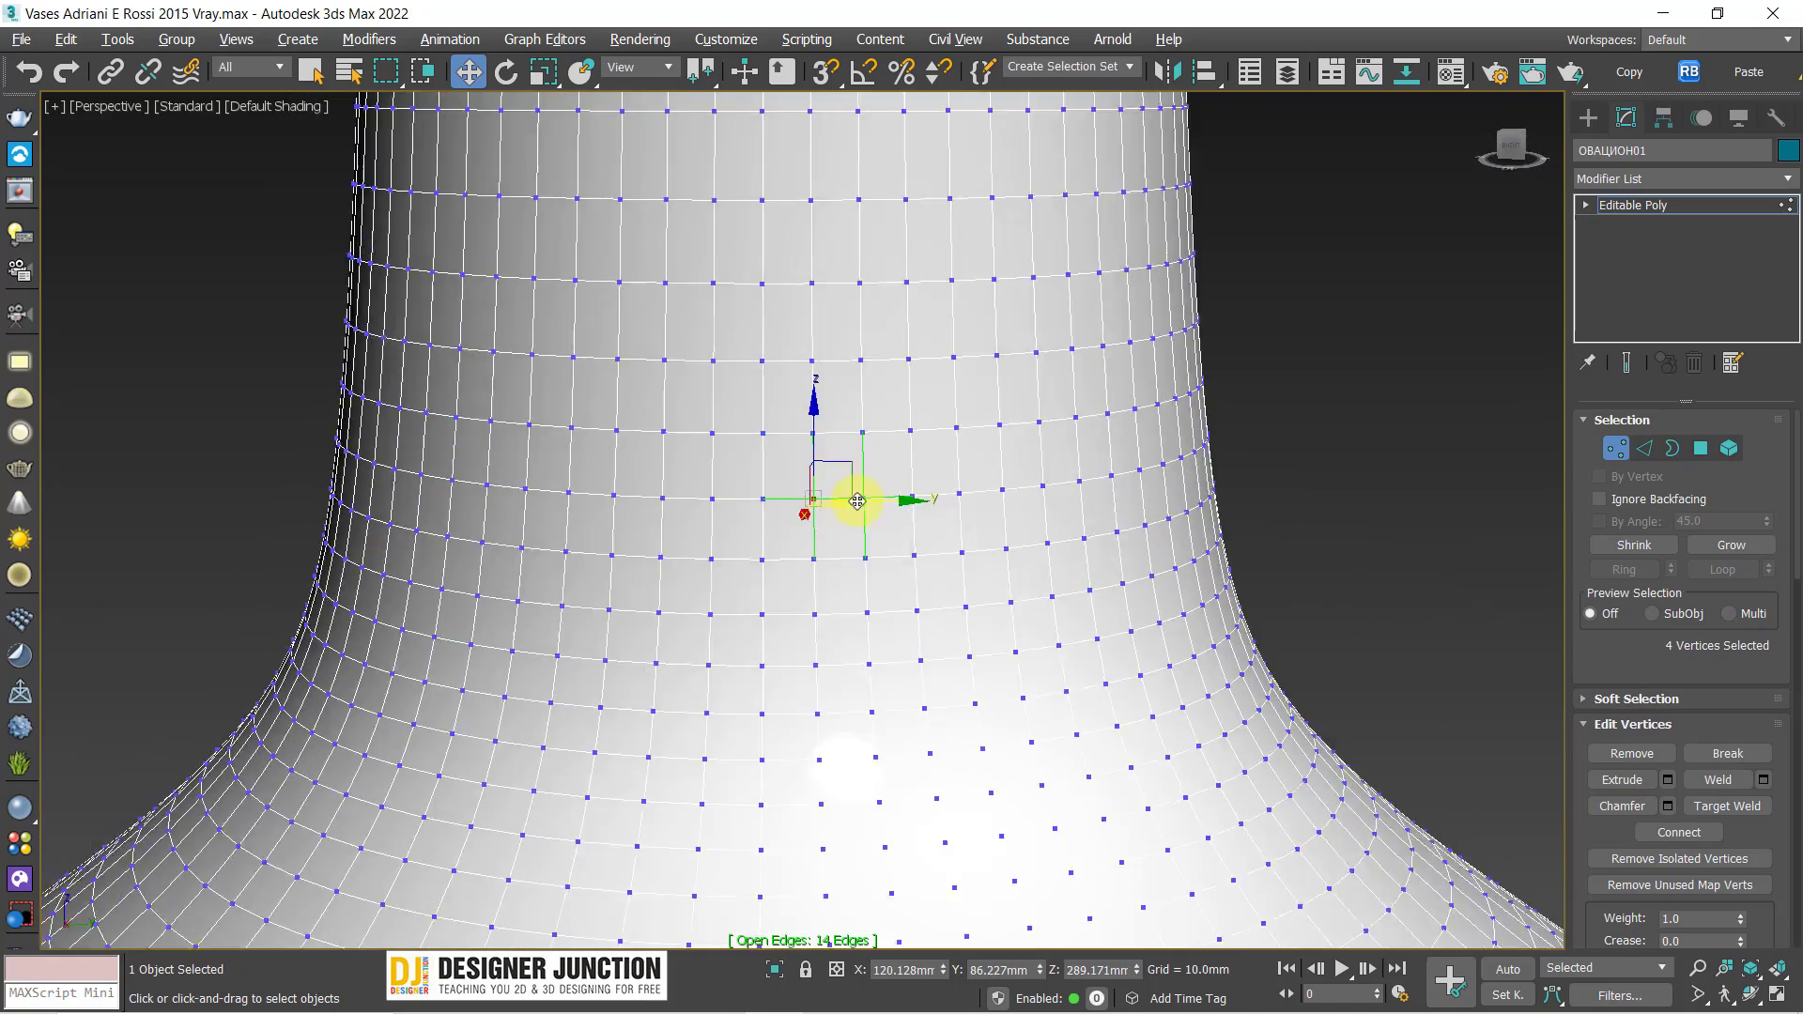
scroll(806, 505, up, 3)
Weld the four selected gap vertices at the vase neck
scroll(1018, 488, up, 2)
right_click(1014, 483)
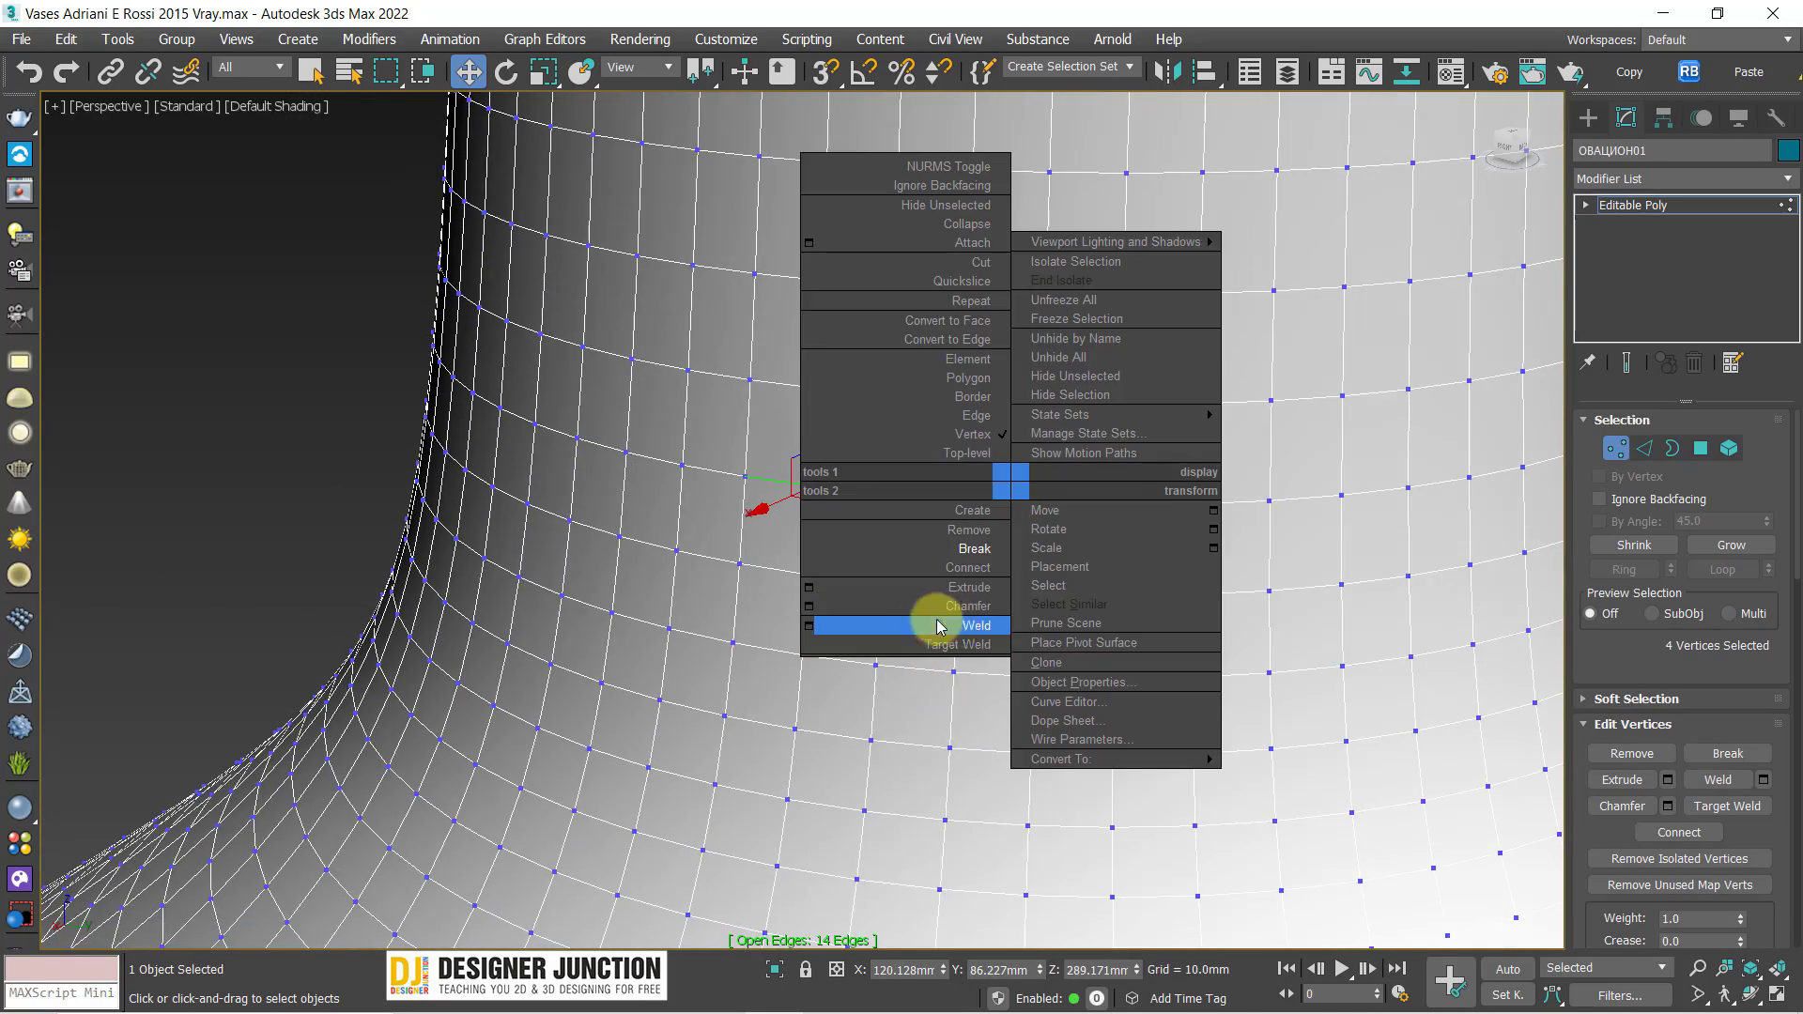
click(965, 626)
click(854, 500)
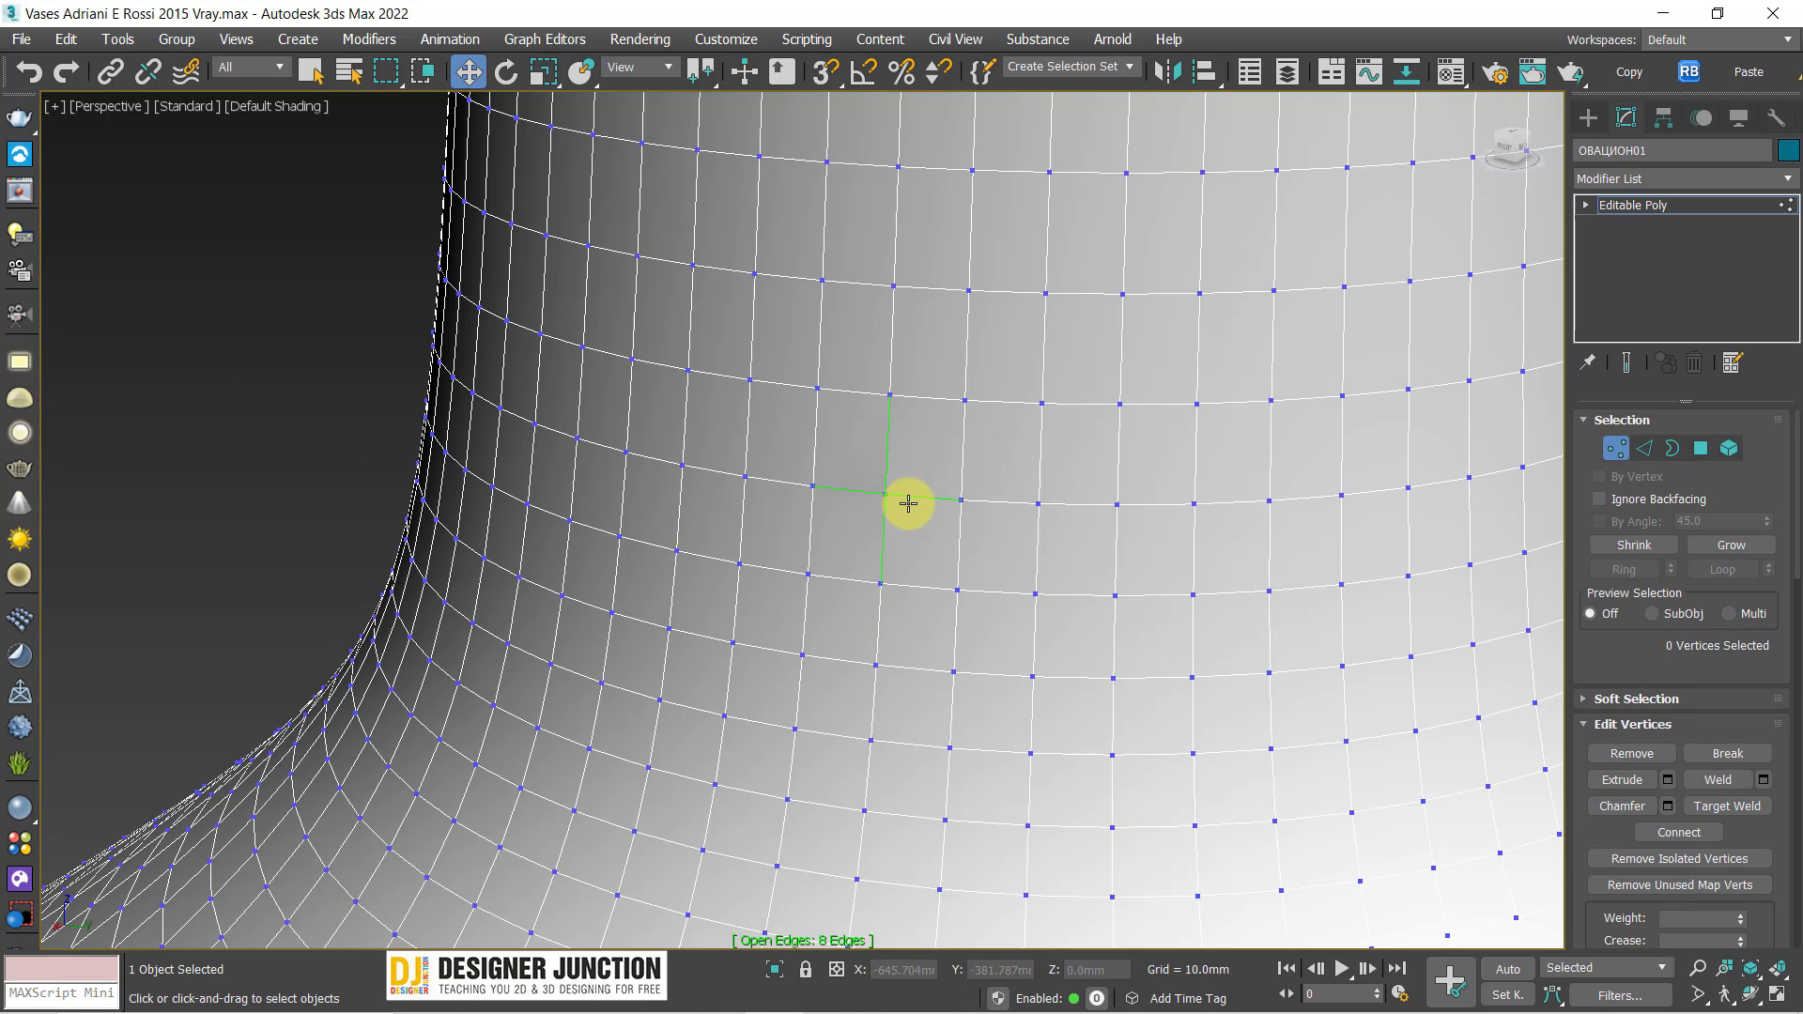
Region-select the vertices around the remaining gap, subtracting the extra ones
scroll(902, 498, down, 2)
scroll(887, 493, up, 2)
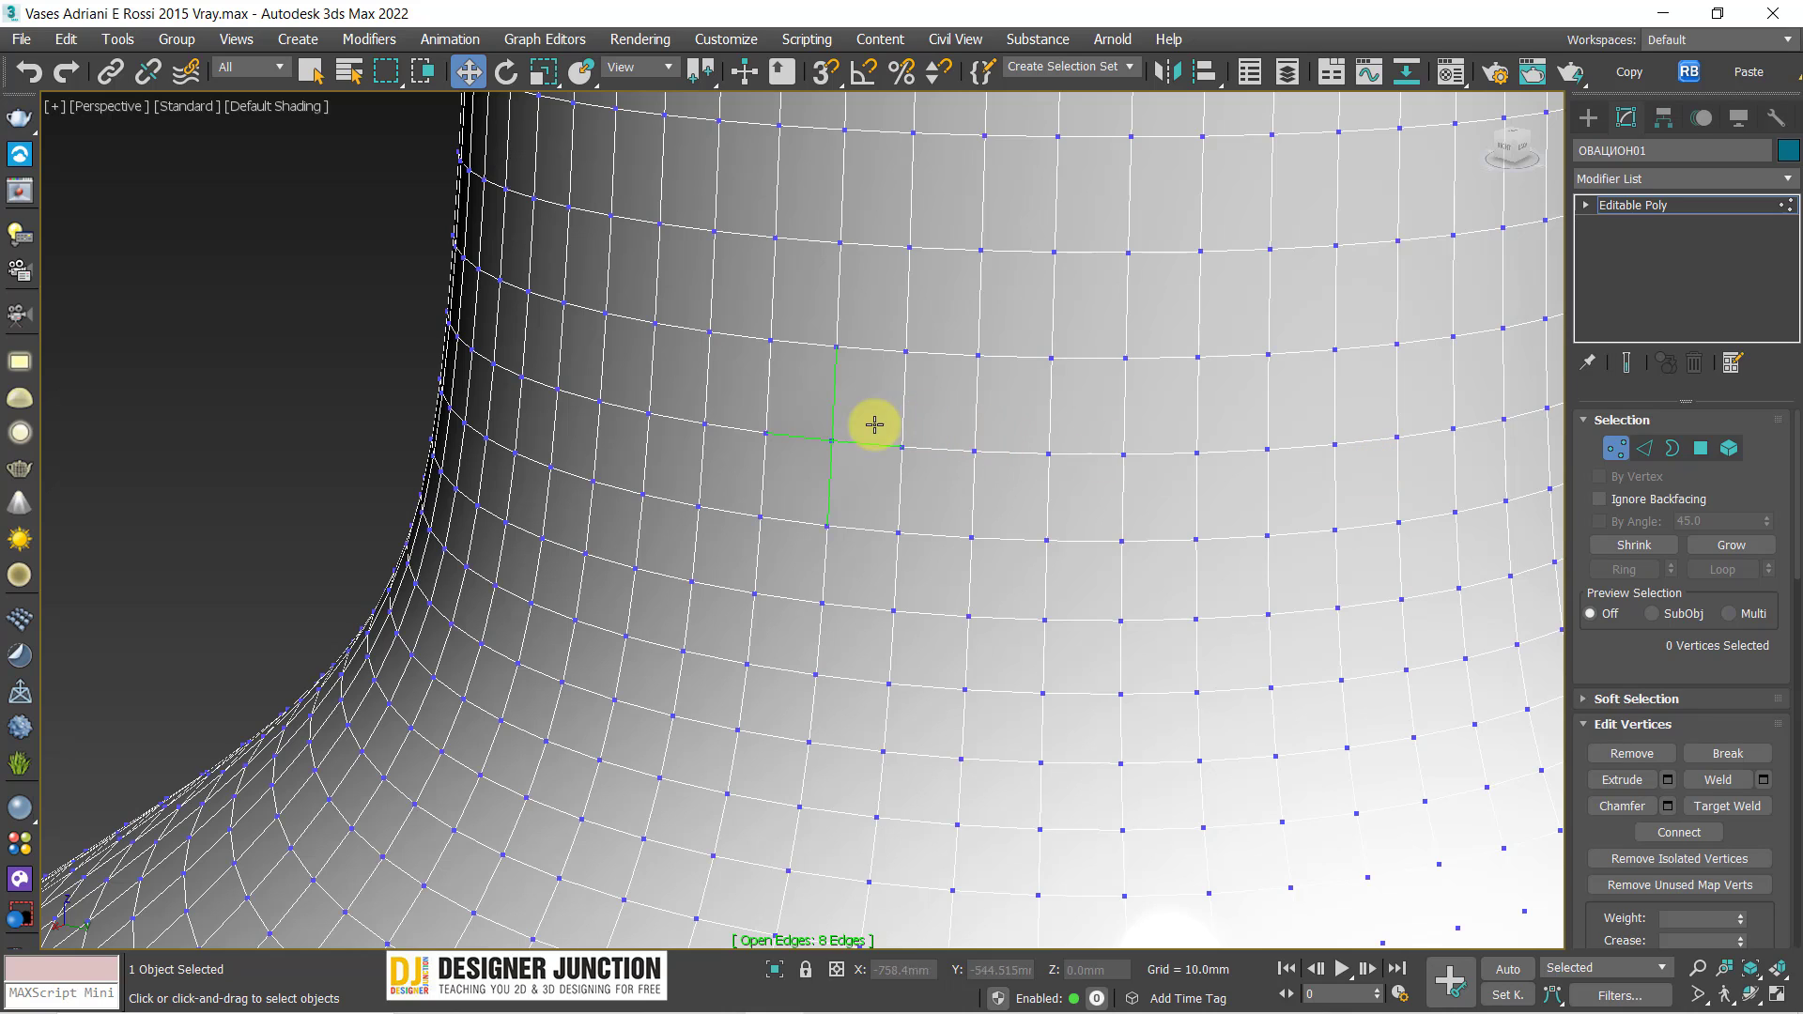
click(817, 418)
click(410, 324)
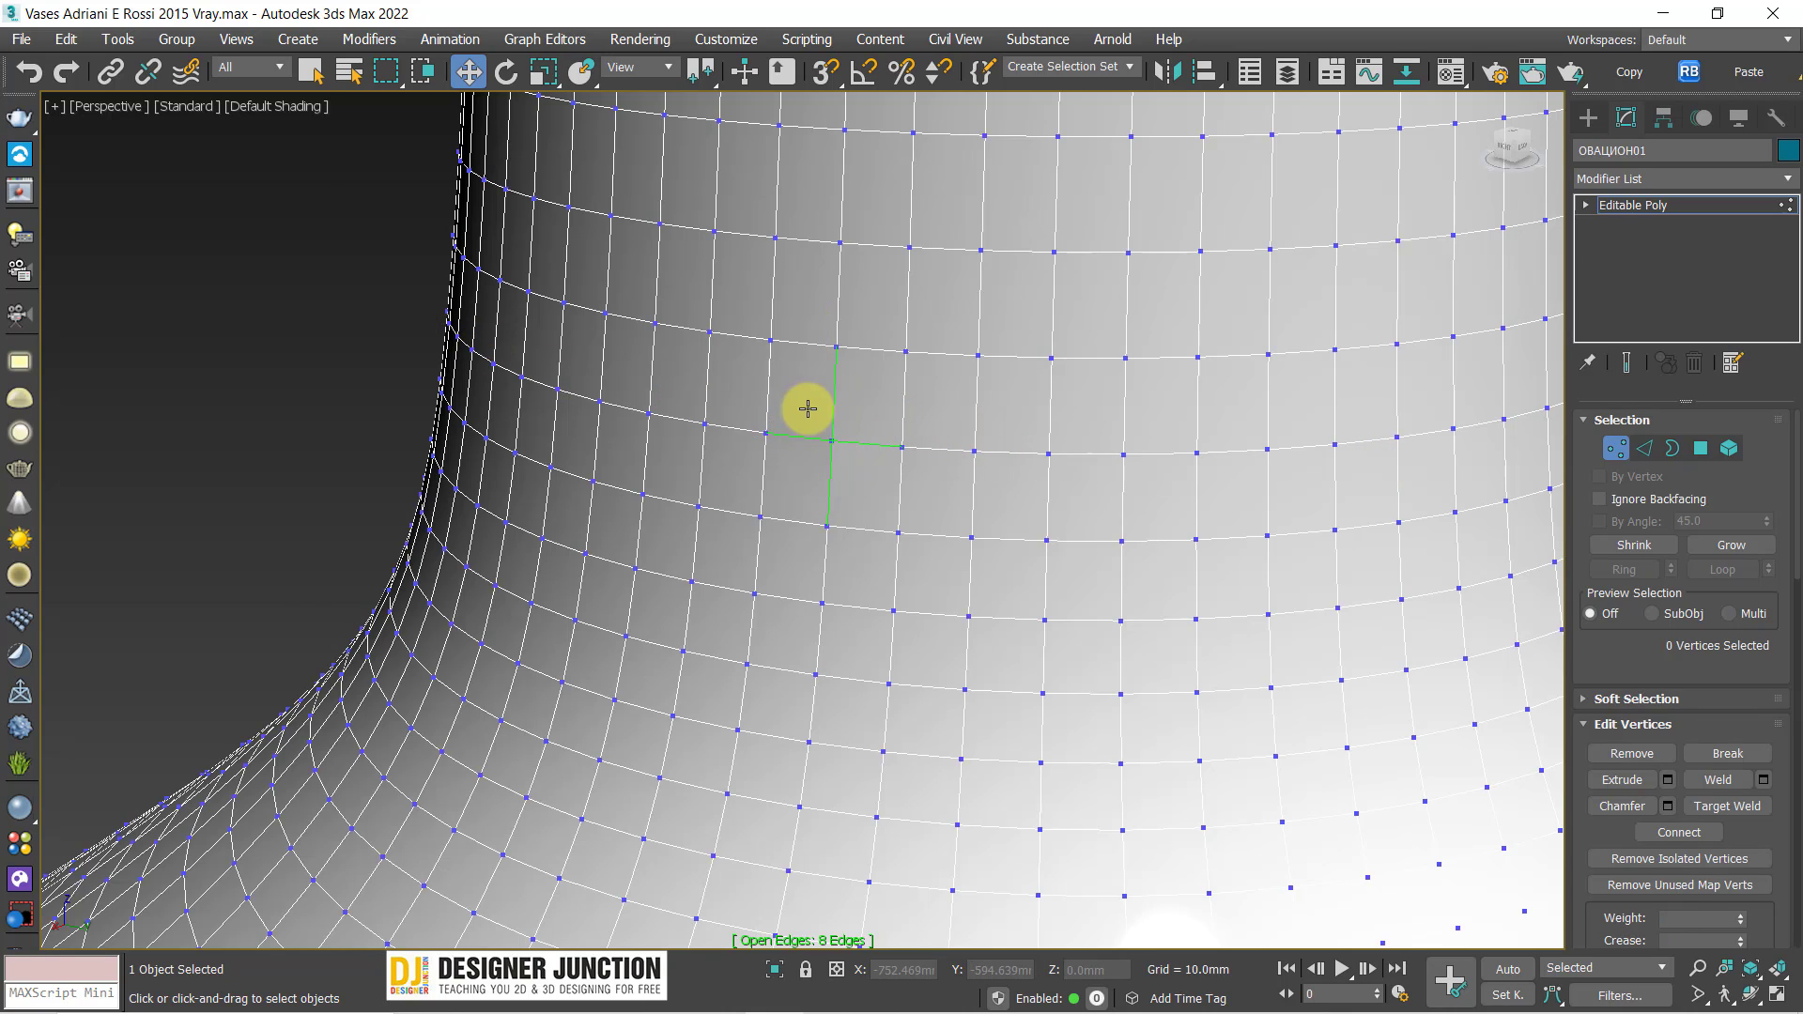
scroll(805, 411, up, 2)
drag(813, 397, 878, 507)
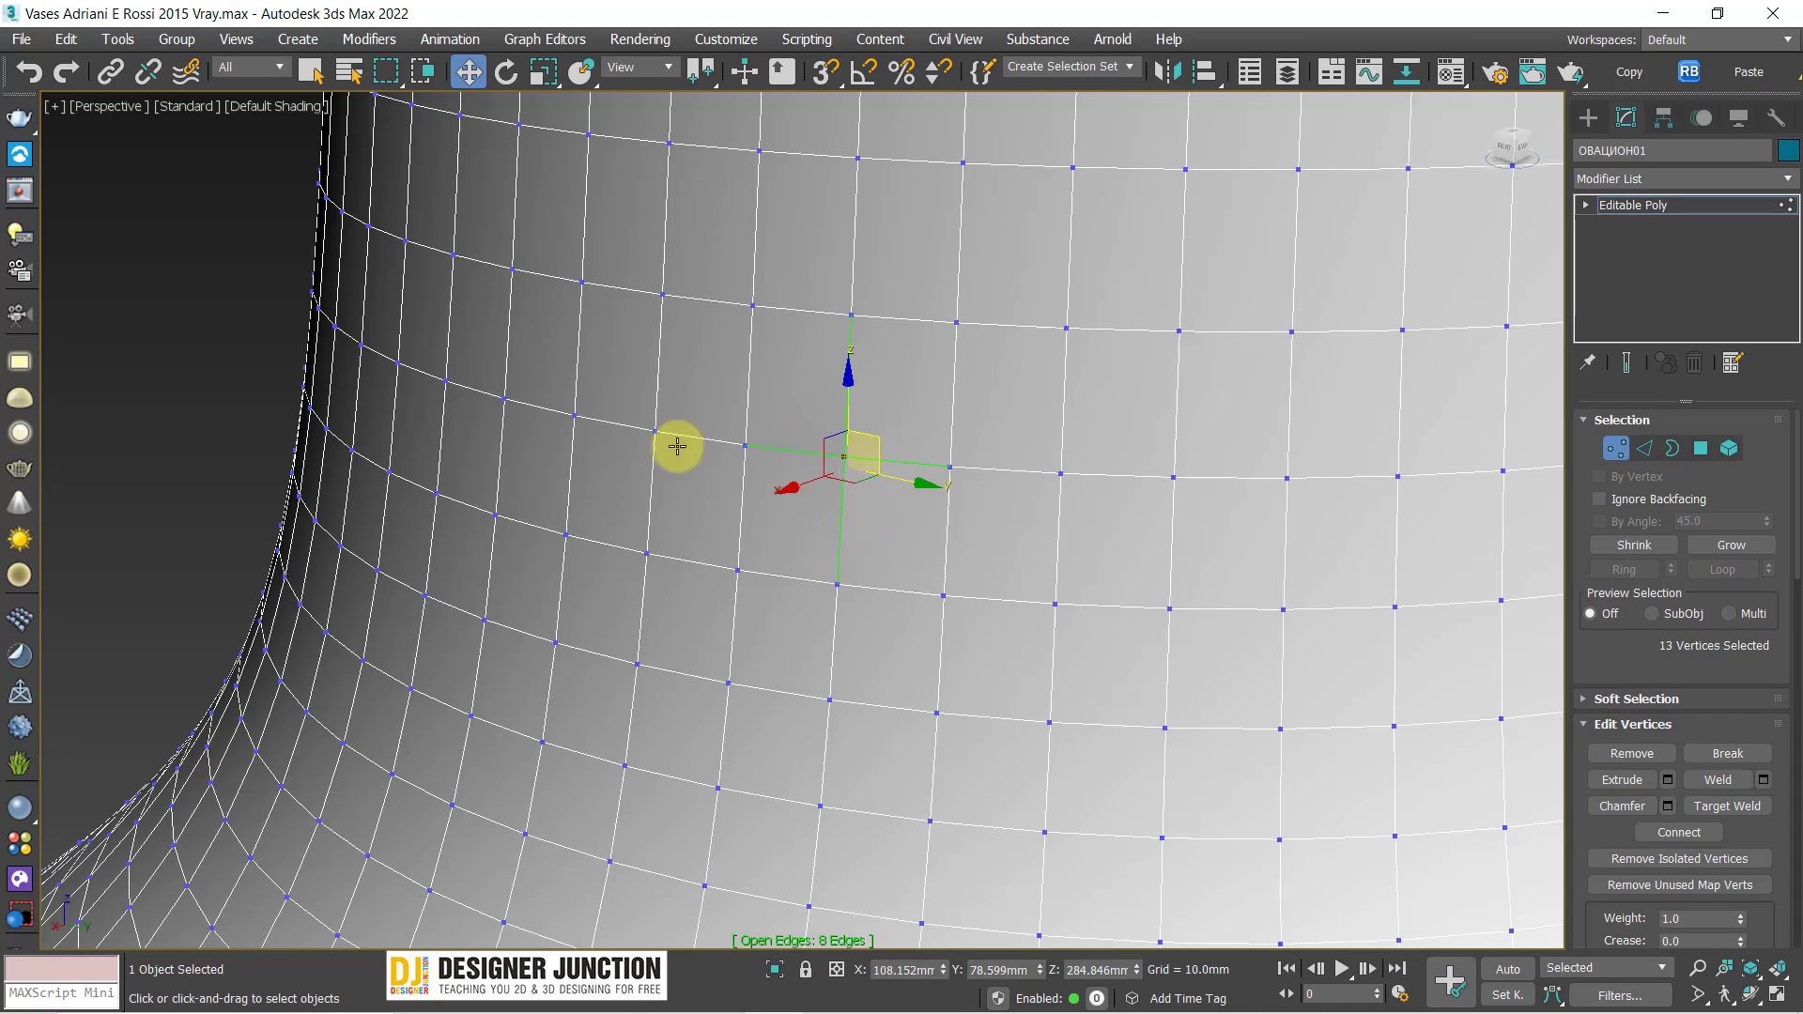
scroll(678, 443, down, 3)
scroll(720, 430, down, 4)
mouse_move(859, 444)
alt+middle_down()
mouse_move(693, 483)
mouse_move(718, 471)
mouse_move(784, 495)
alt+middle_up()
alt+drag(1300, 671, 757, 266)
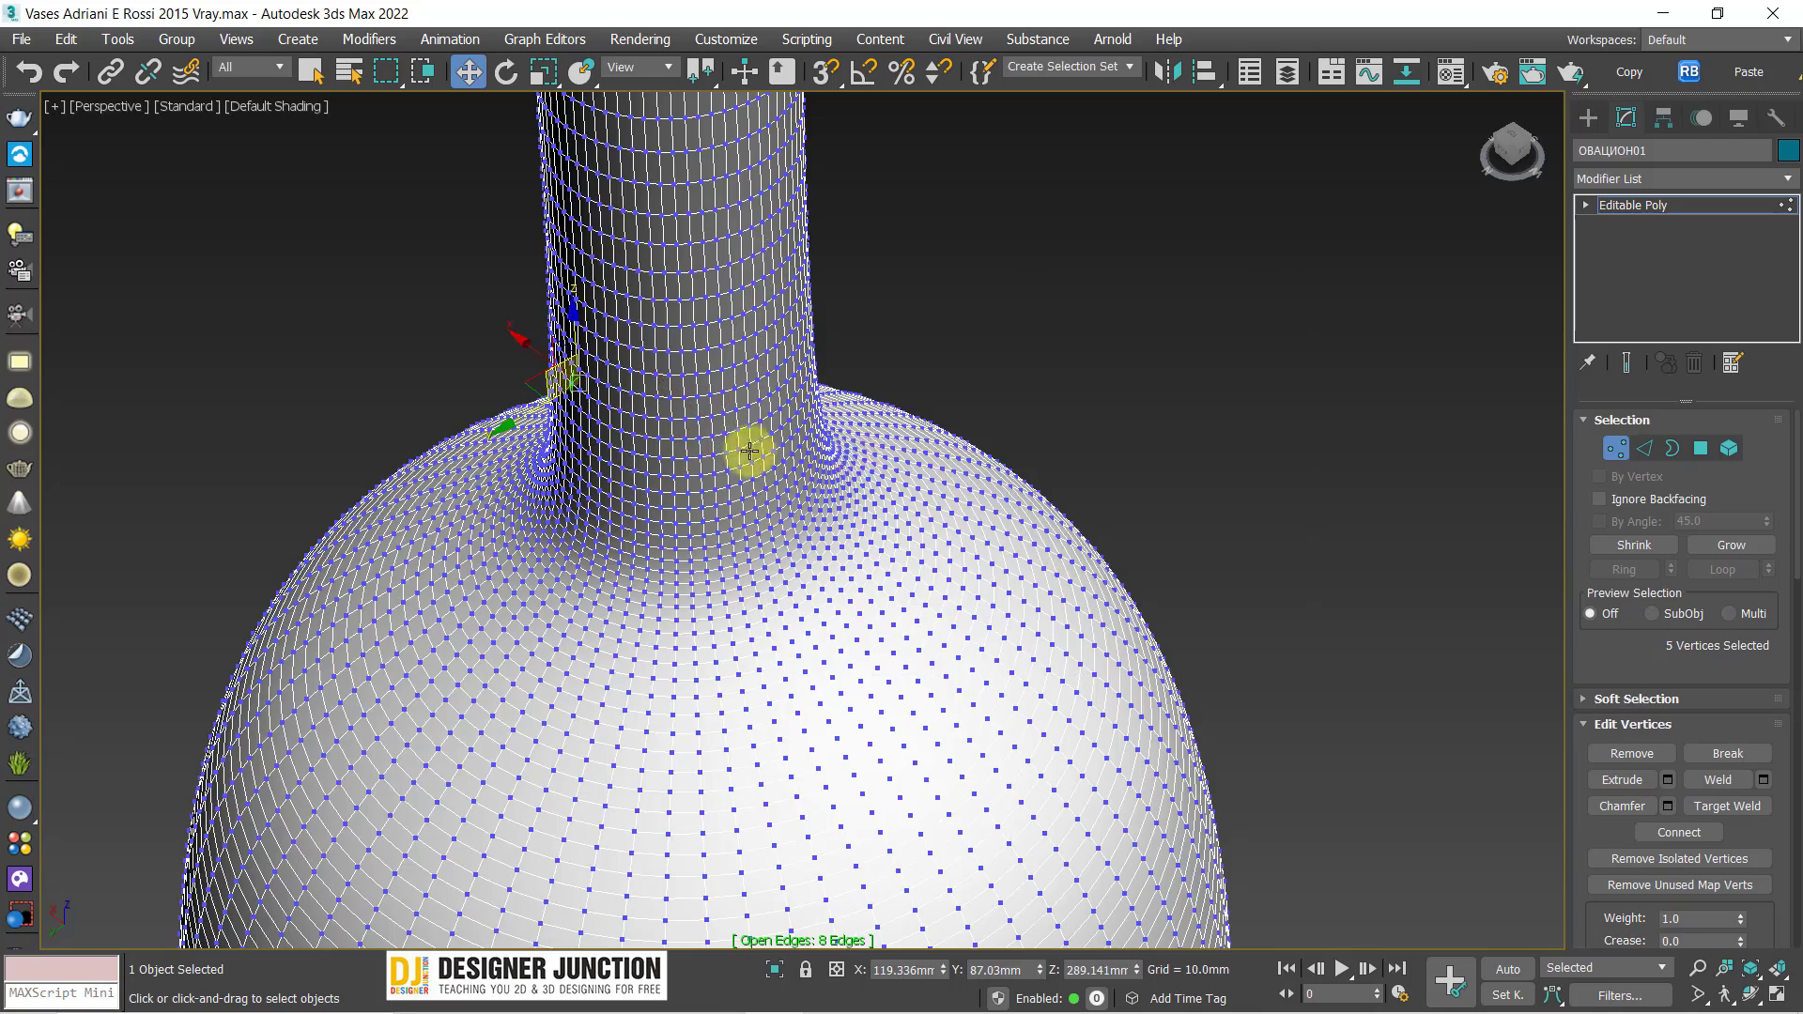
key(z)
scroll(773, 402, down, 5)
mouse_move(756, 406)
alt+middle_down()
mouse_move(656, 435)
mouse_move(1006, 382)
alt+middle_up()
Weld the remaining gap vertices and return to the Editable Poly top level
right_click(998, 374)
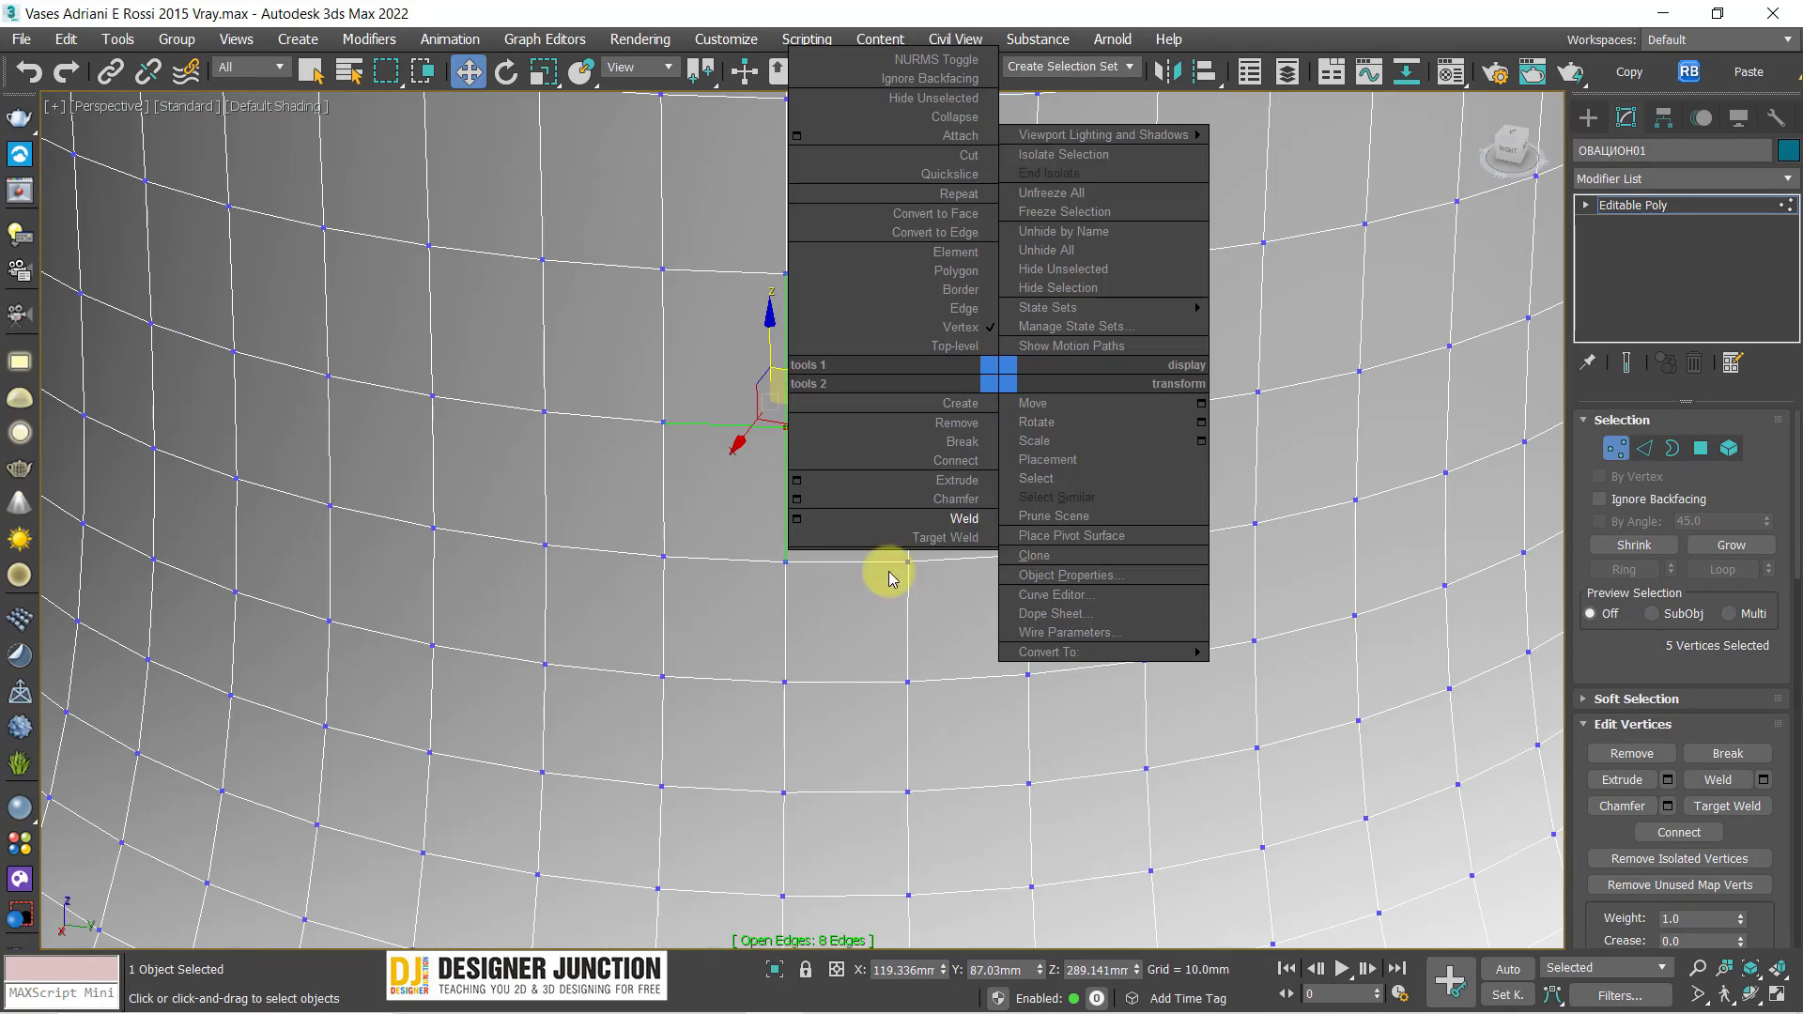
click(952, 519)
scroll(785, 442, down, 10)
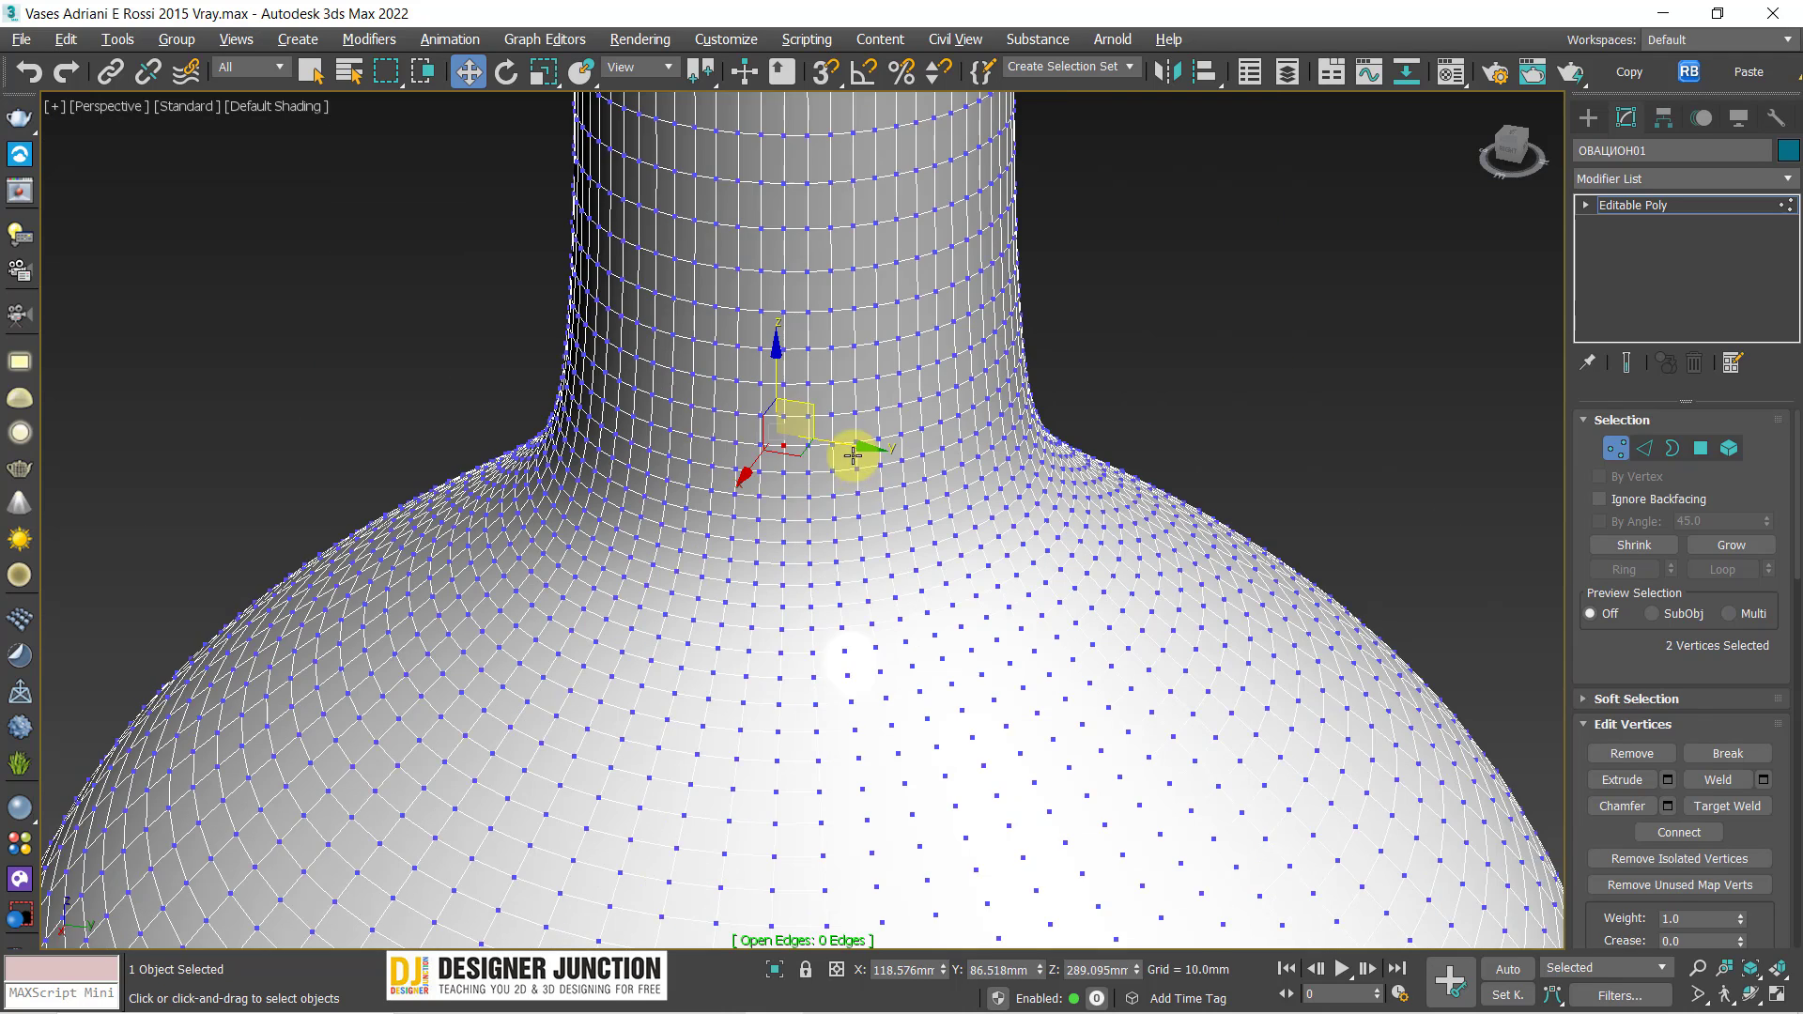
click(1443, 310)
click(1625, 204)
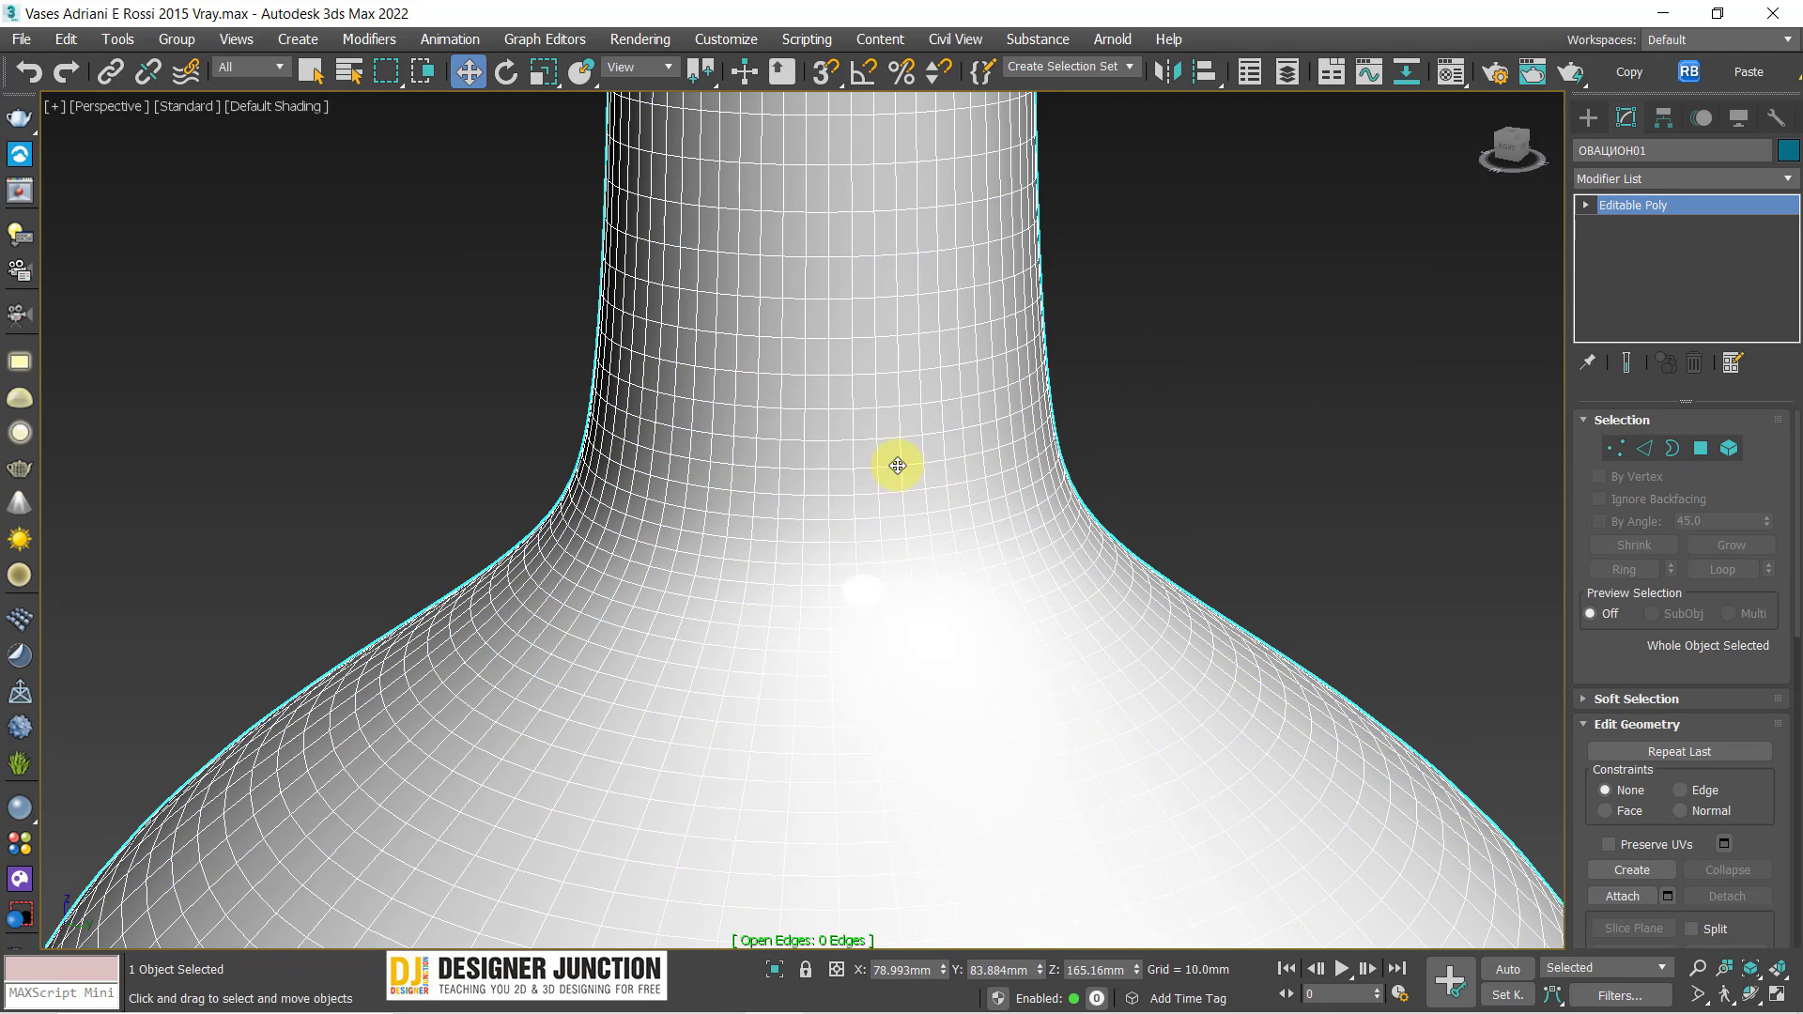
Turn off the xView Open Edges overlay and frame the whole vase
click(55, 105)
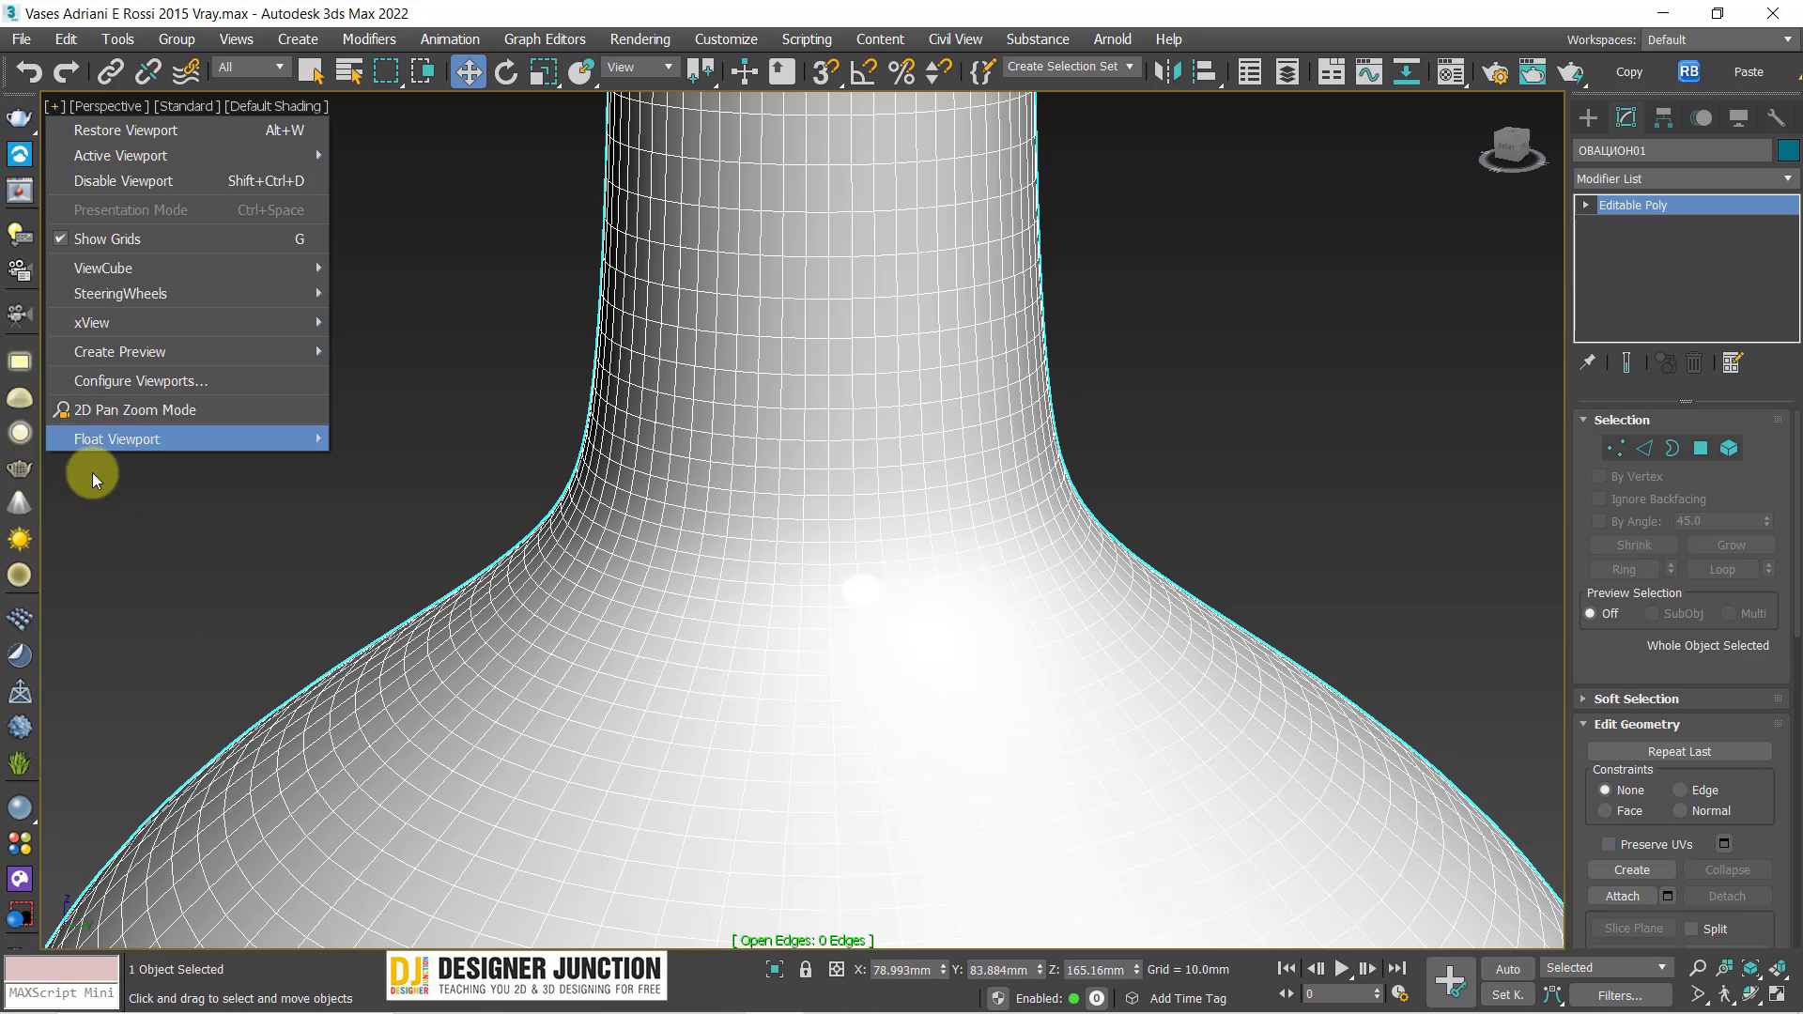
mouse_move(183, 323)
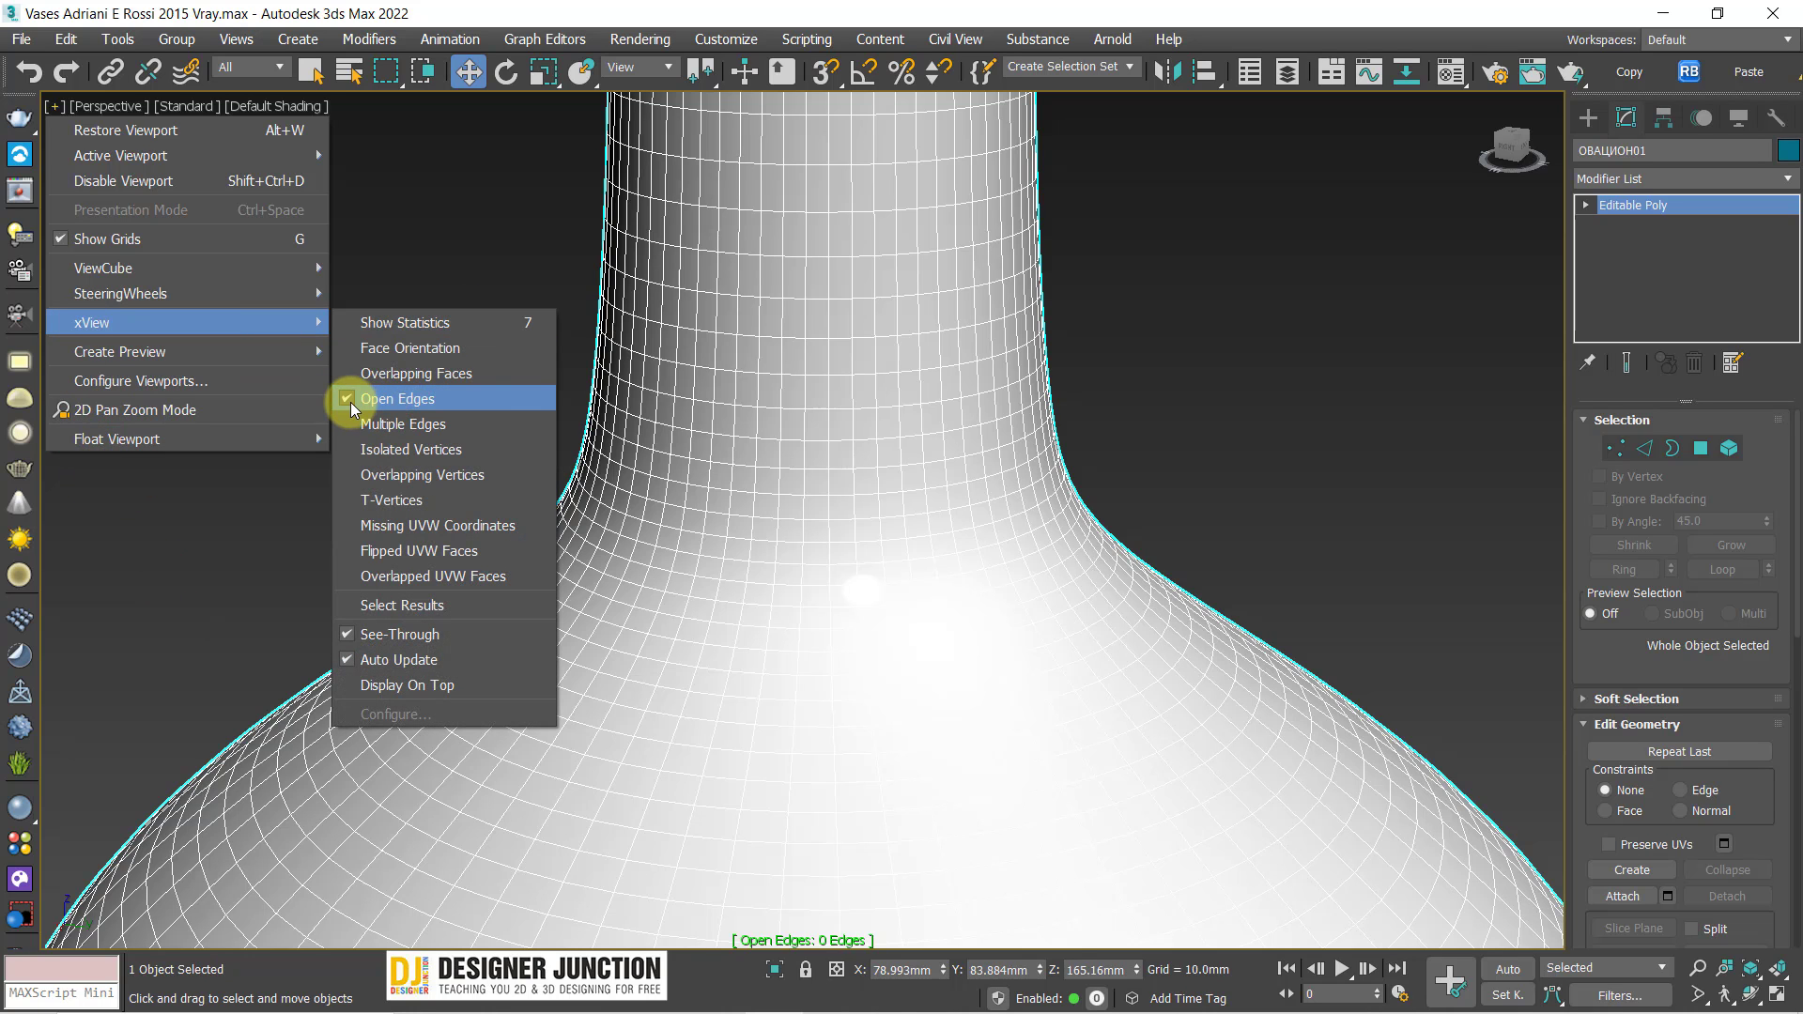
click(351, 402)
key(z)
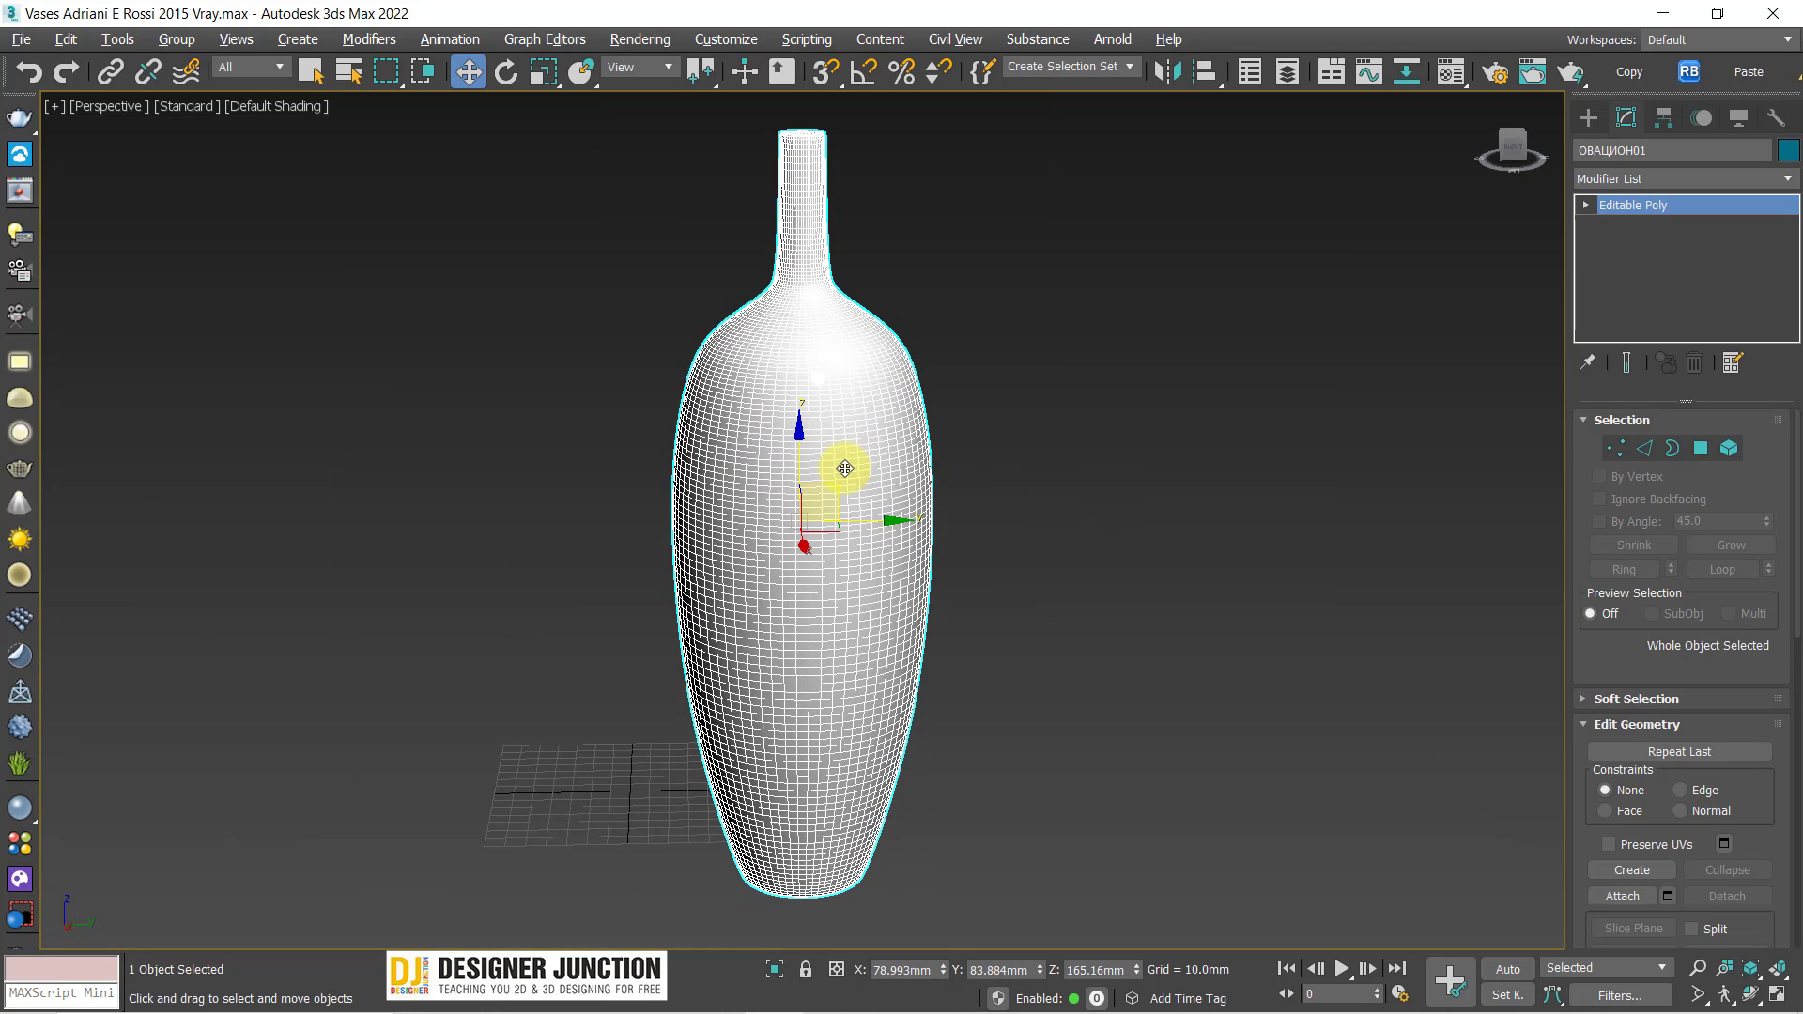
click(57, 107)
mouse_move(92, 323)
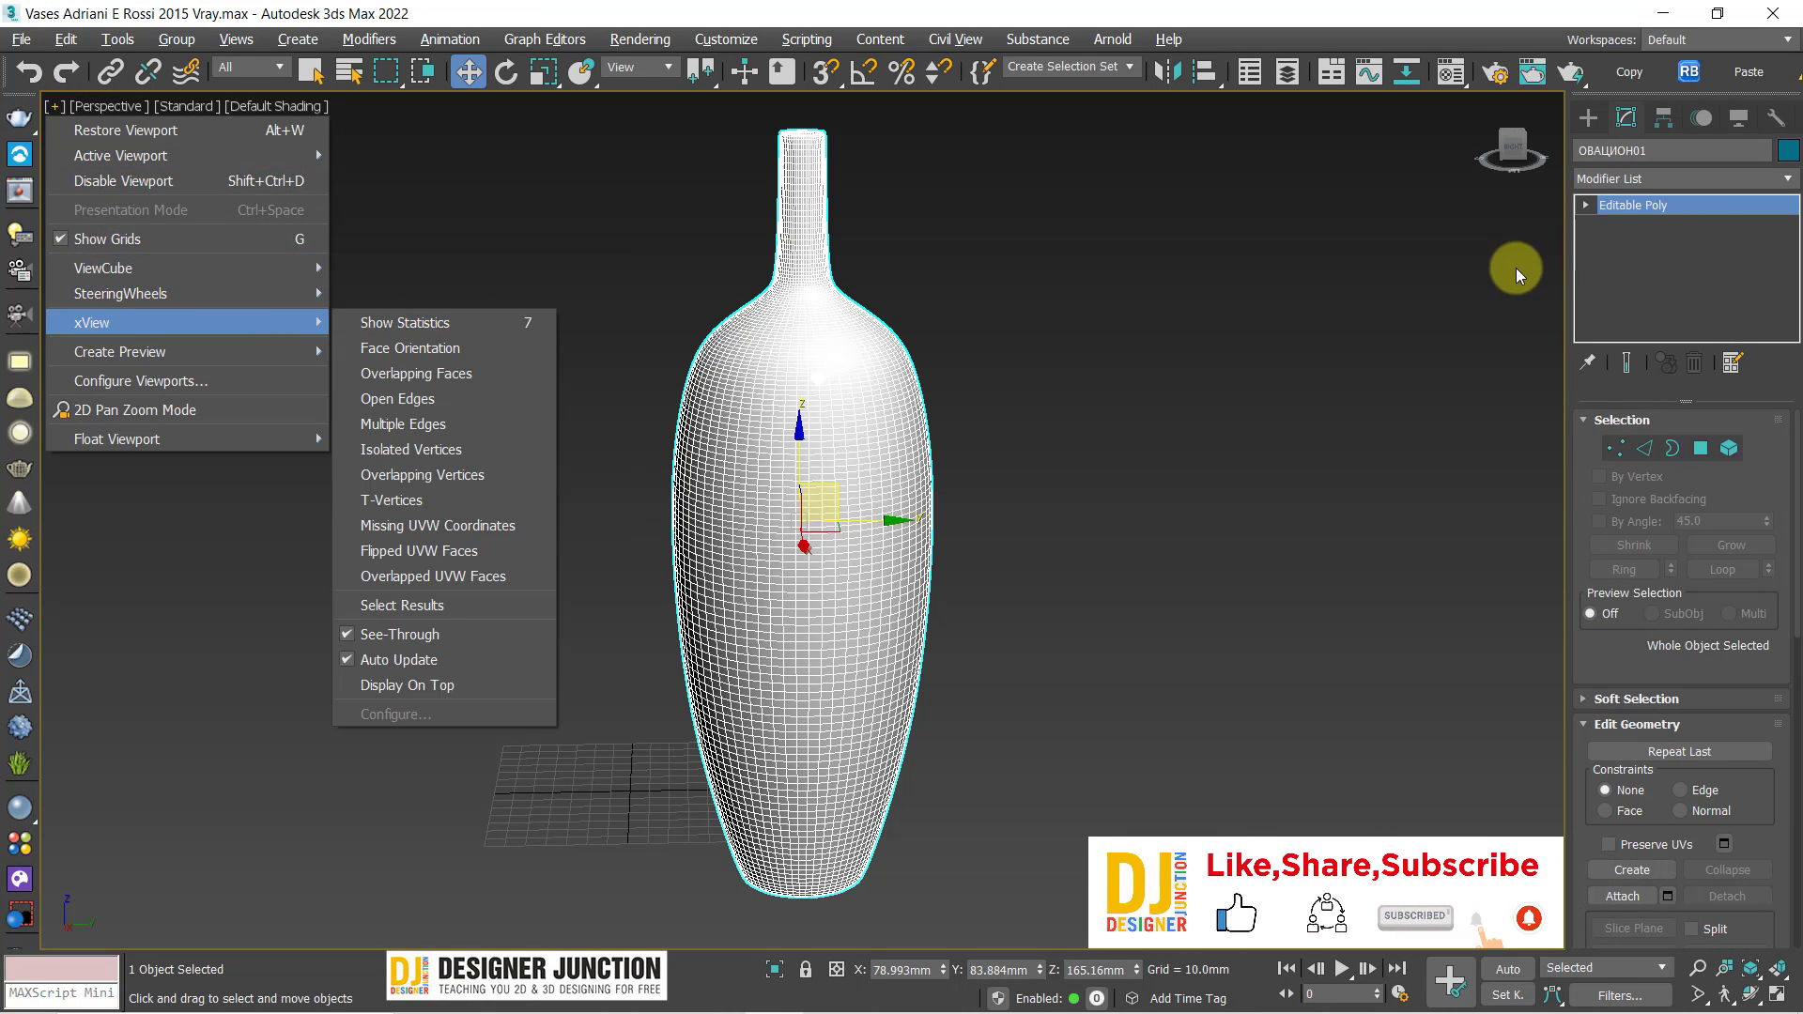
click(1598, 324)
right_click(1620, 210)
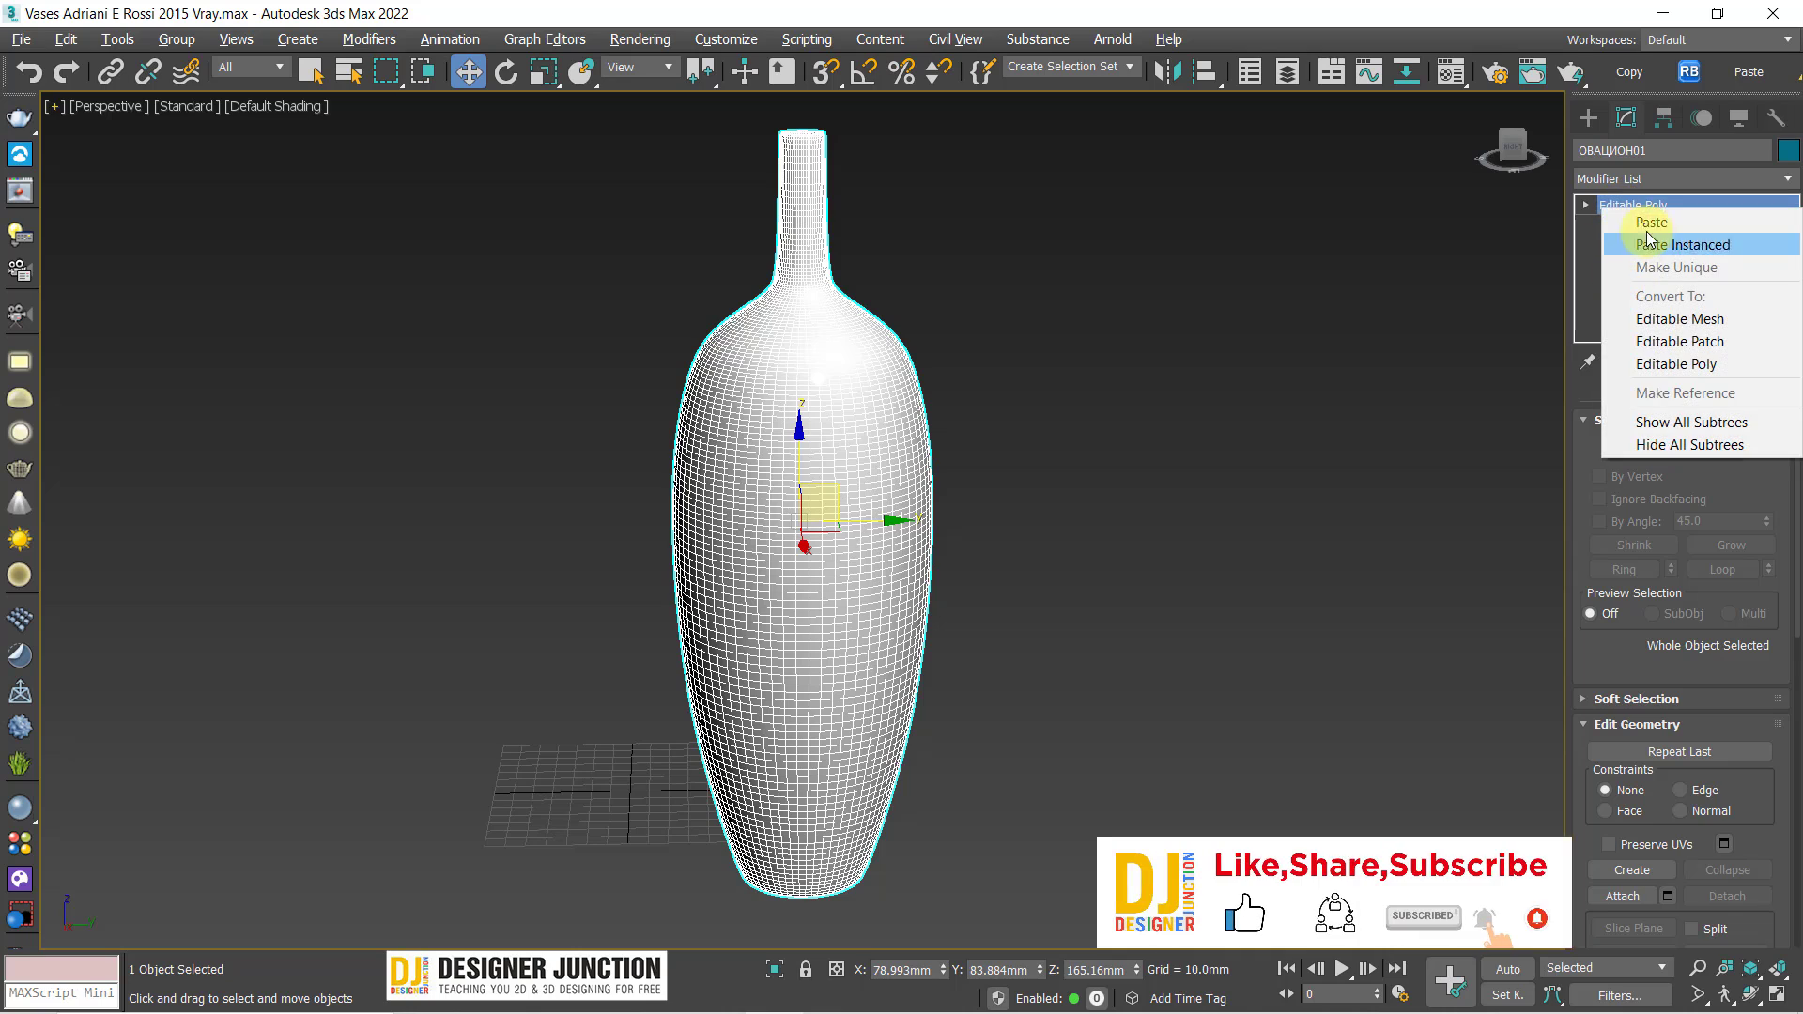
click(1495, 360)
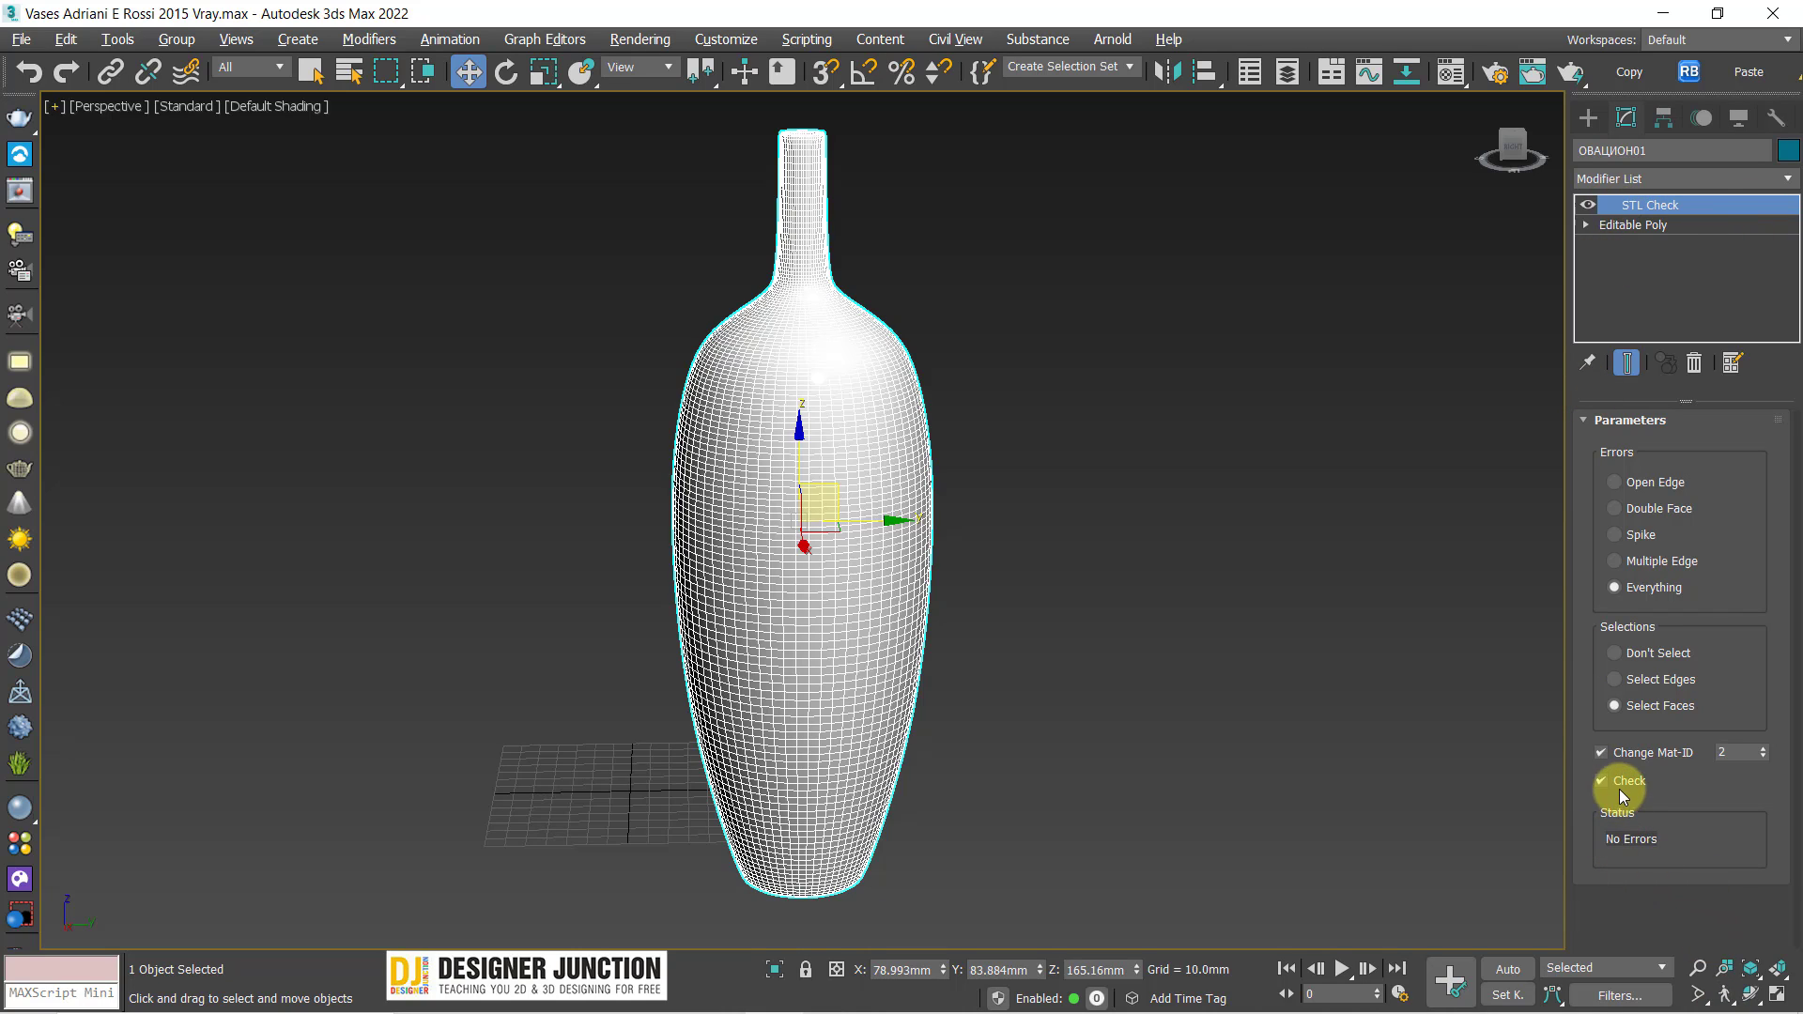
Toggle STL Check off and on again to confirm Status: No Errors
click(1625, 783)
mouse_move(935, 597)
alt+middle_down()
mouse_move(704, 363)
mouse_move(837, 351)
mouse_move(780, 407)
mouse_move(701, 409)
alt+middle_up()
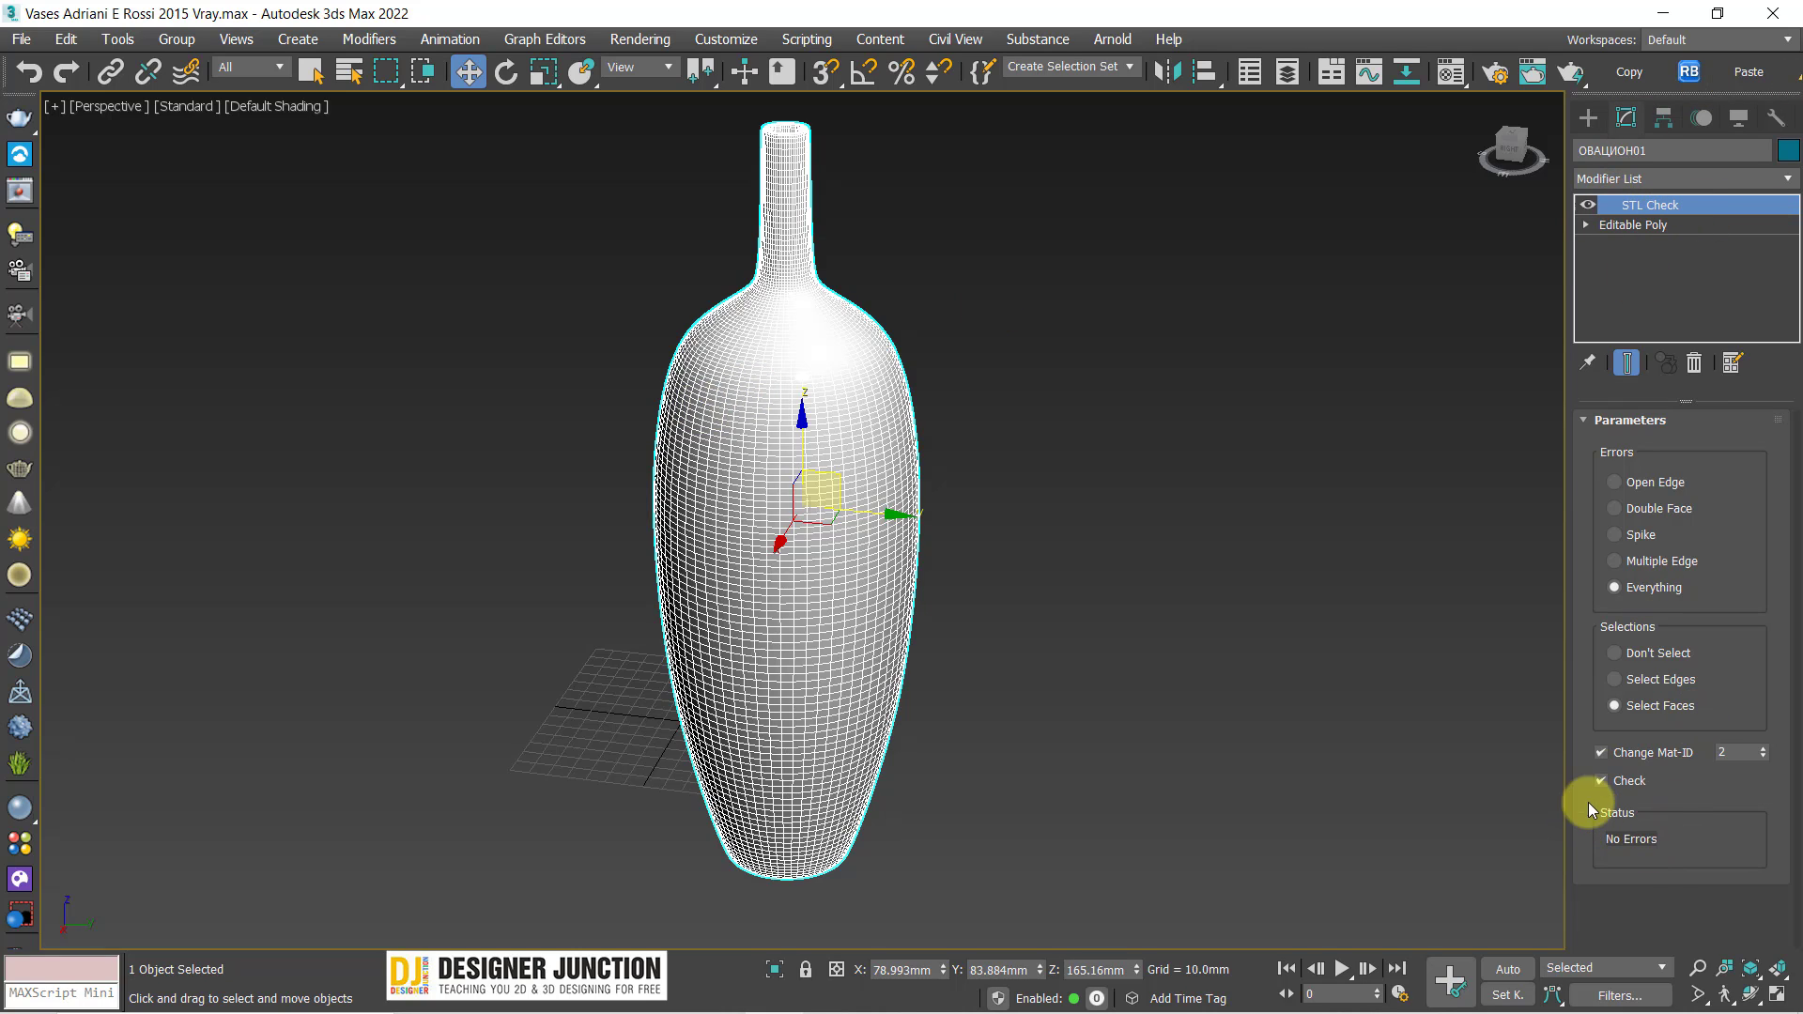
click(1602, 780)
click(1602, 781)
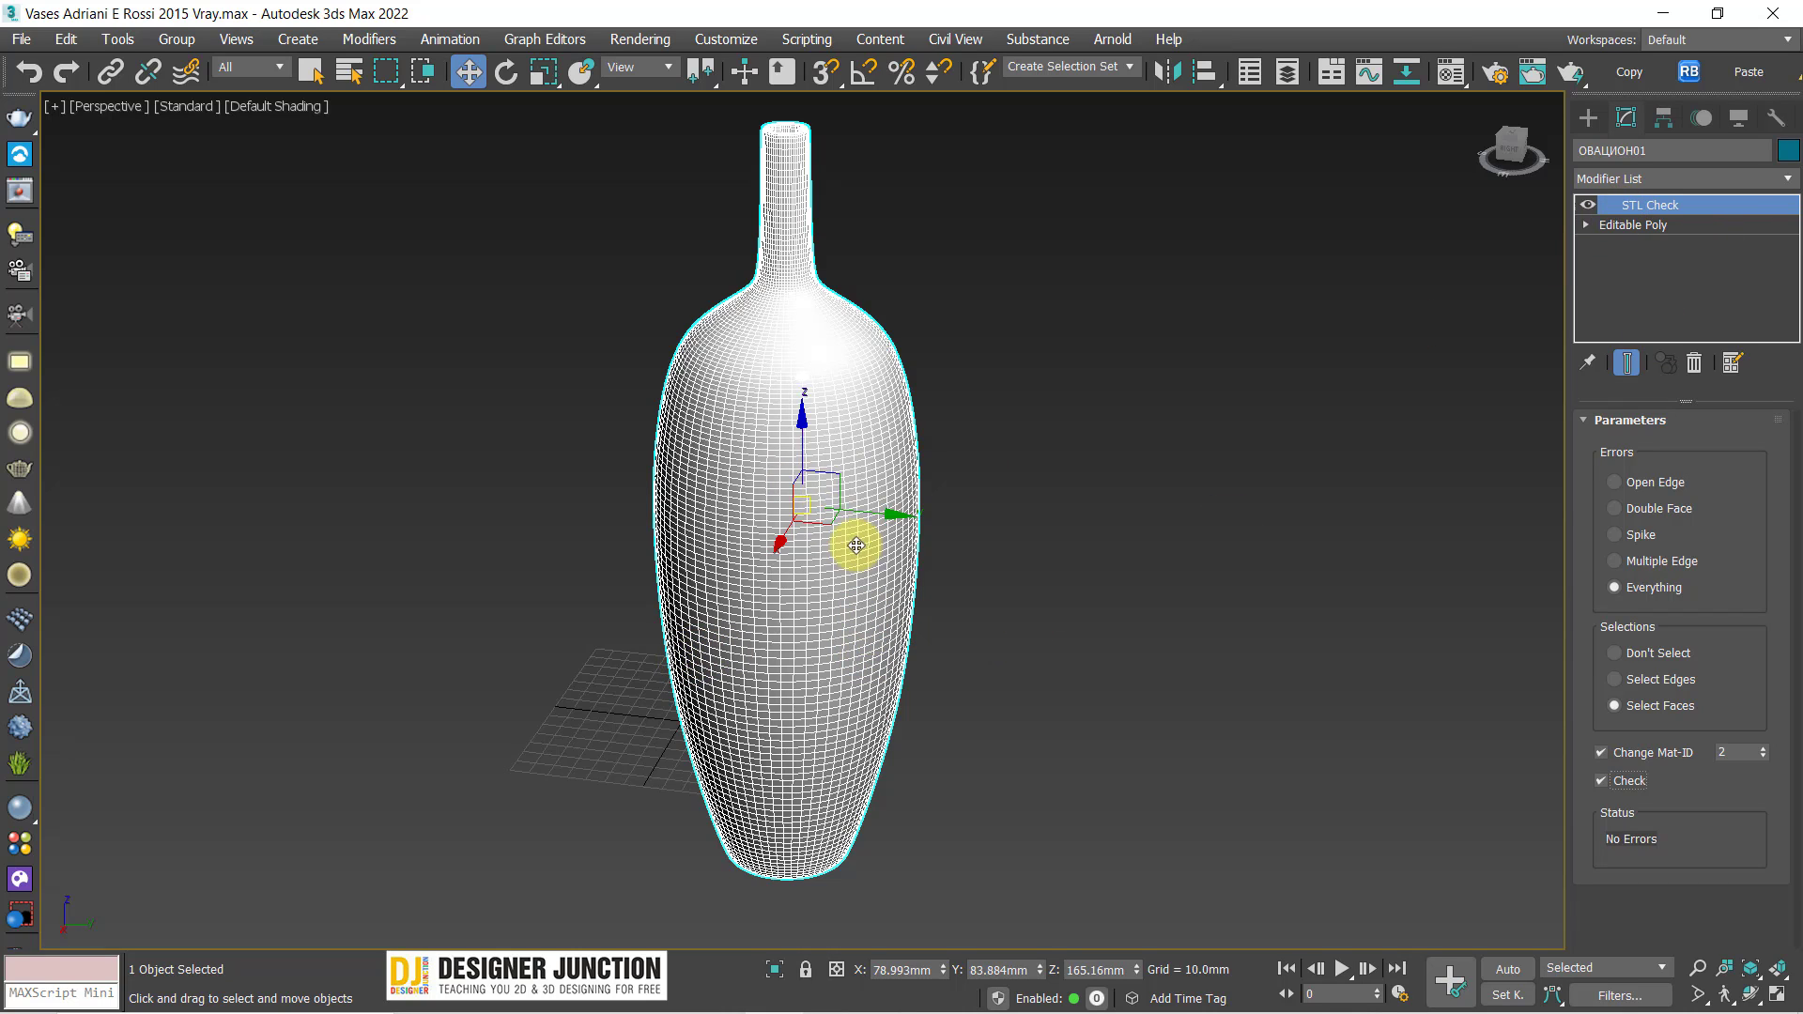
Remove the STL Check modifier and toggle xView Display On Top
click(1698, 369)
click(53, 107)
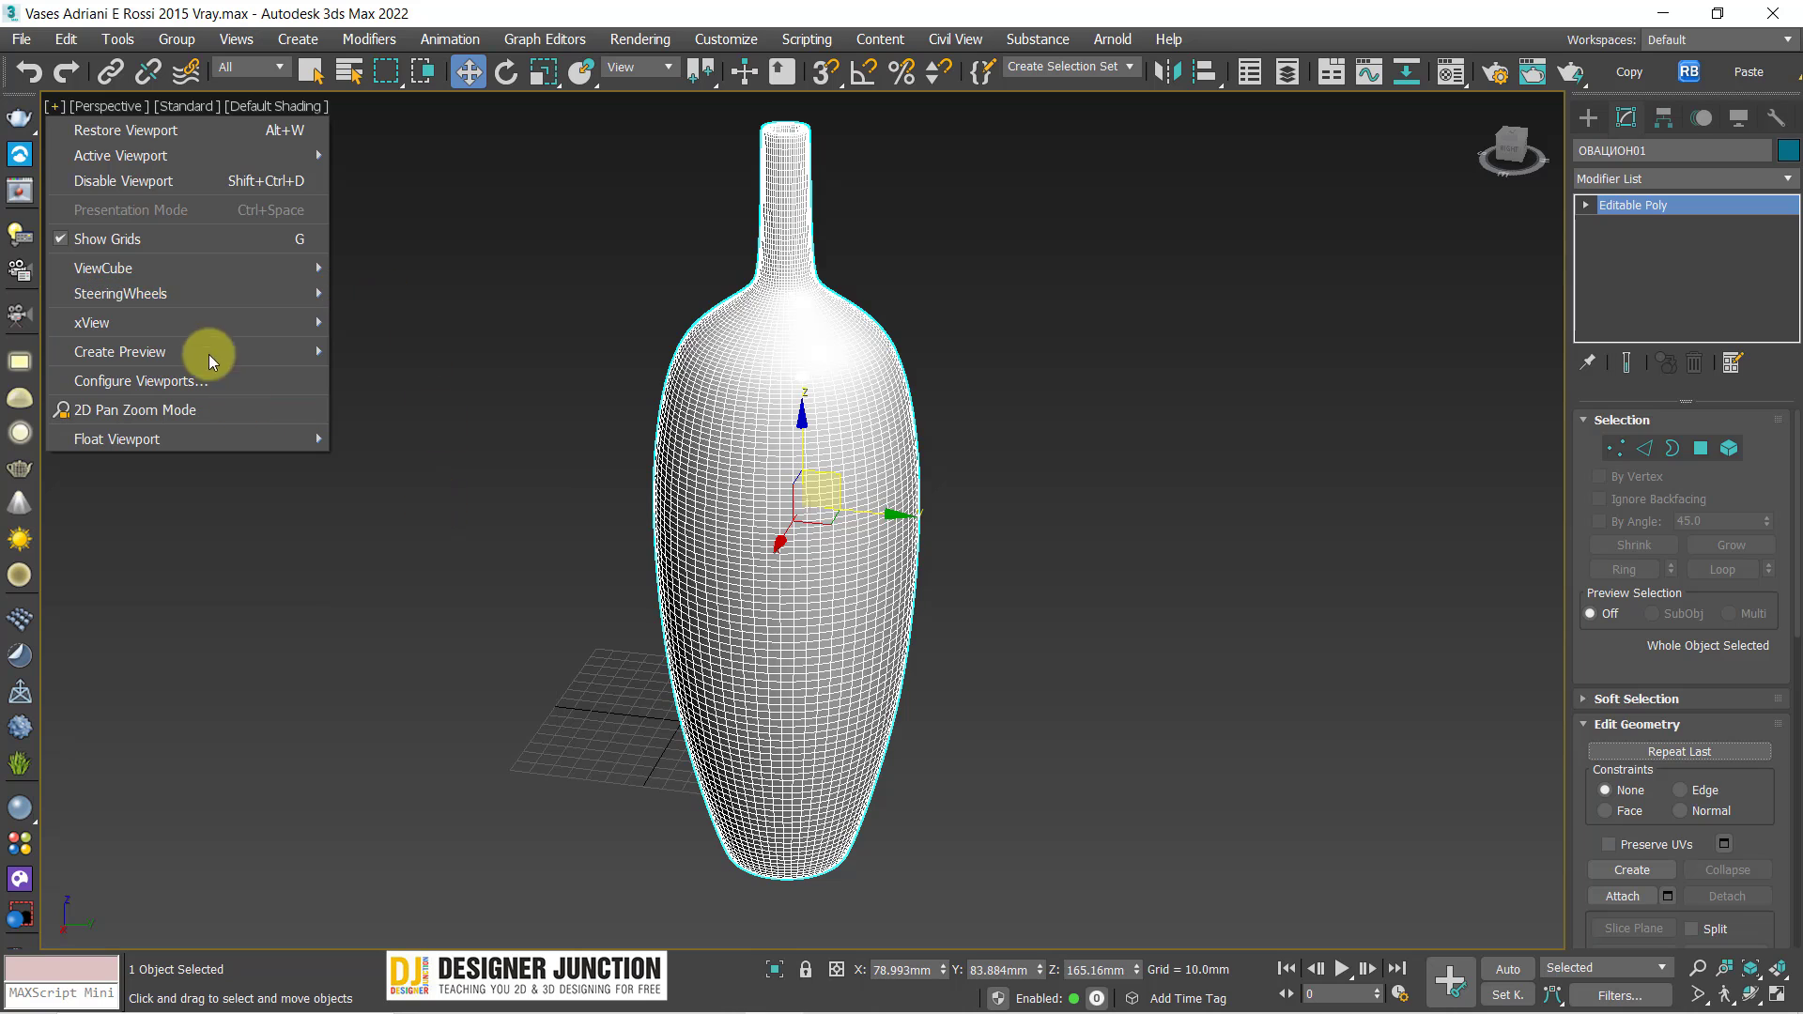
mouse_move(92, 323)
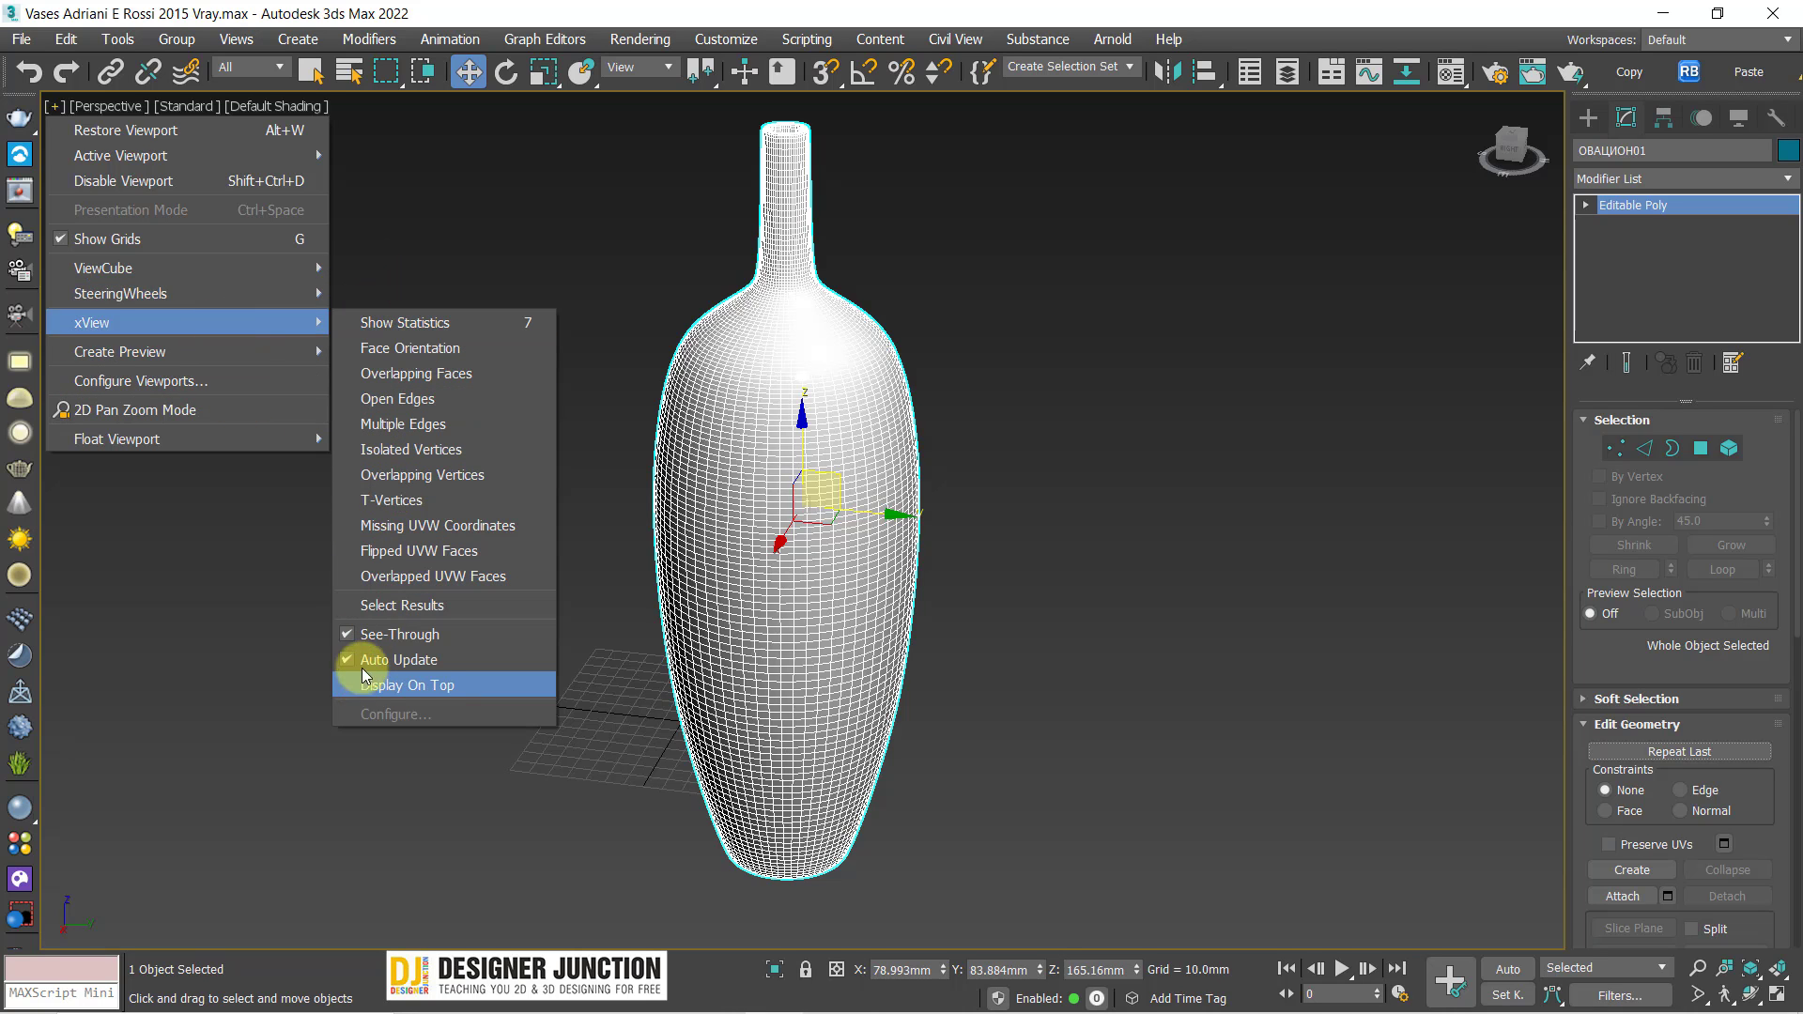
click(366, 677)
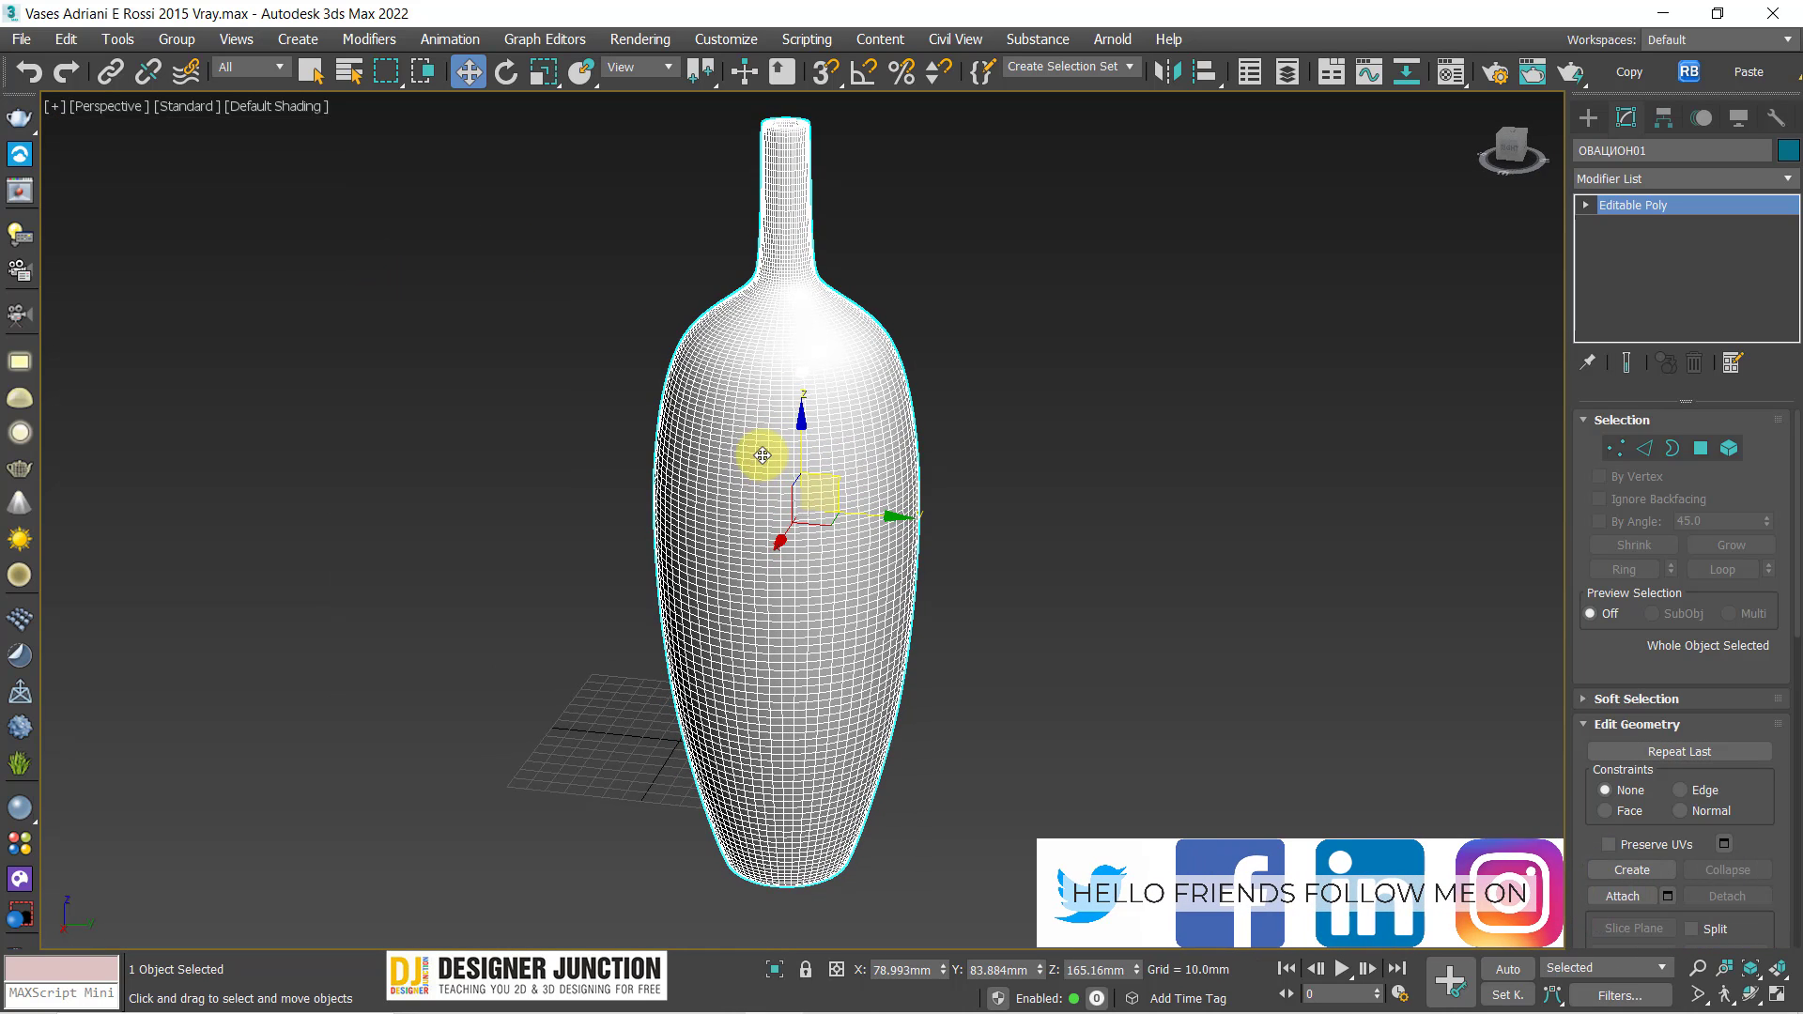